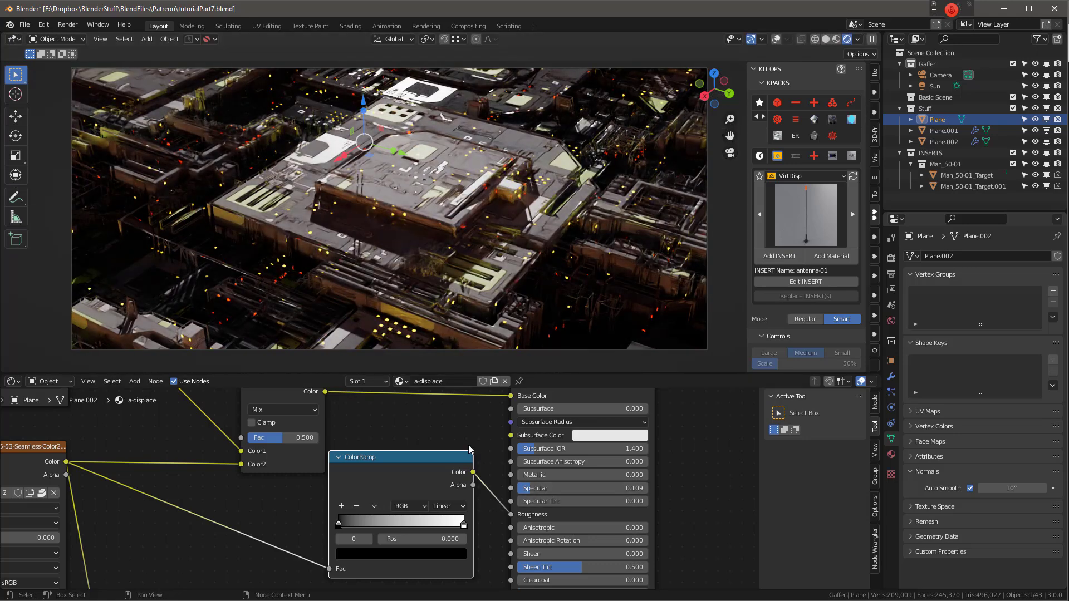
Set the a-displace material's specular value to 0.191.
left_click_drag(530, 489, 567, 473)
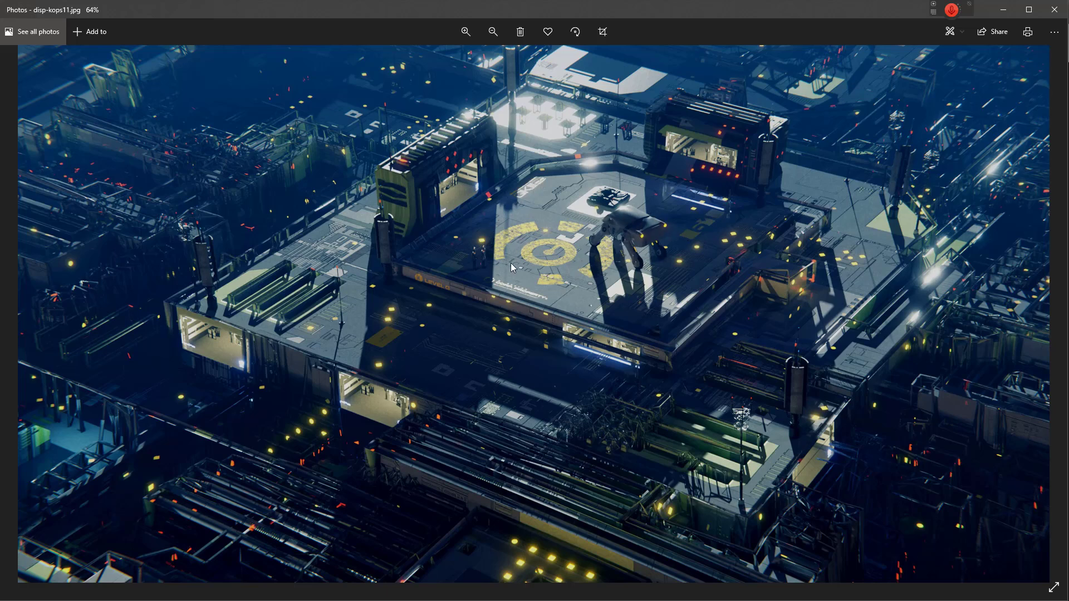
Examine the reference render disp-kops11.jpg up close and in full, and look through the KIT OPS product page.
scroll(525, 259, "down", 1)
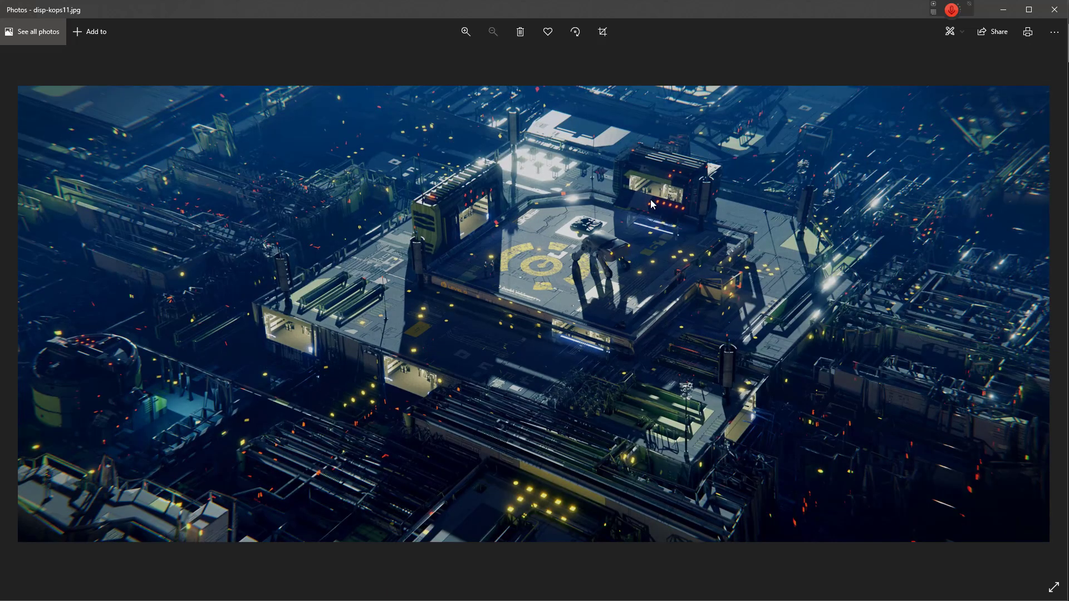
scroll(651, 199, "up", 2)
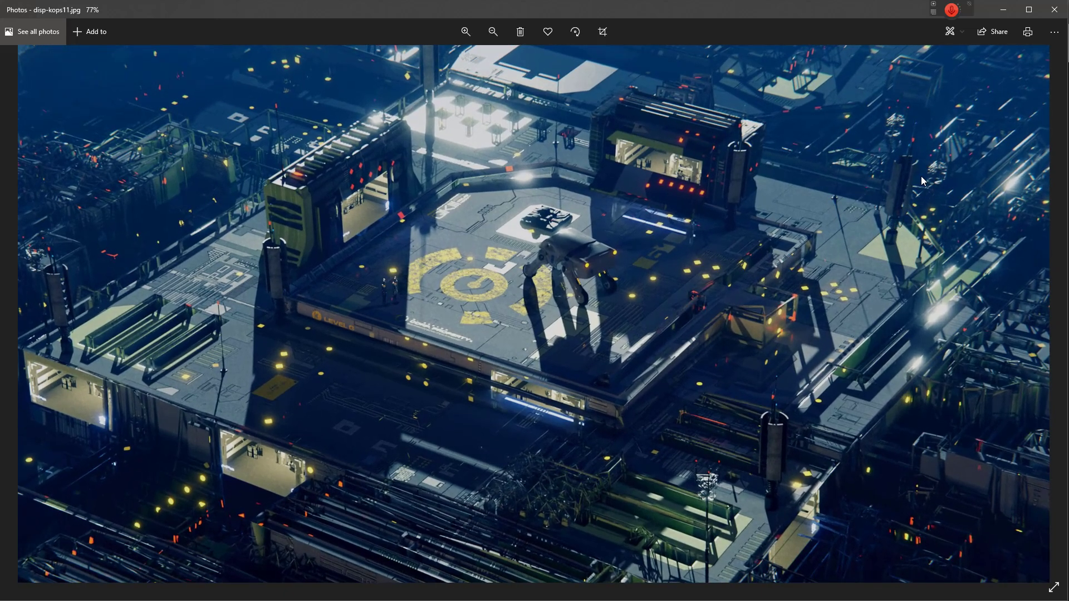
scroll(676, 316, "down", 2)
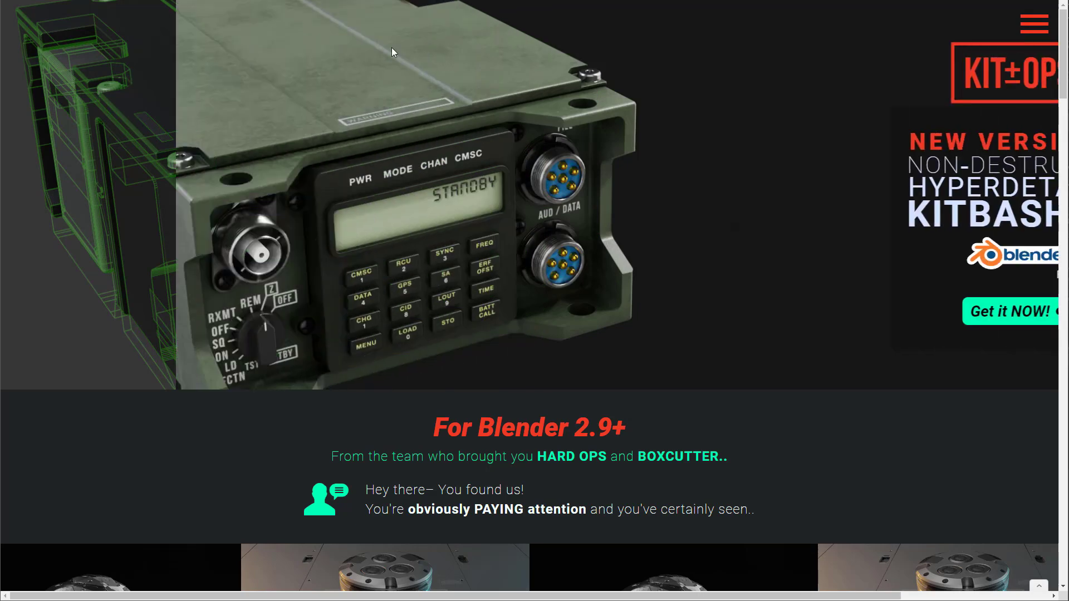
scroll(494, 250, "down", 1)
scroll(494, 248, "down", 9)
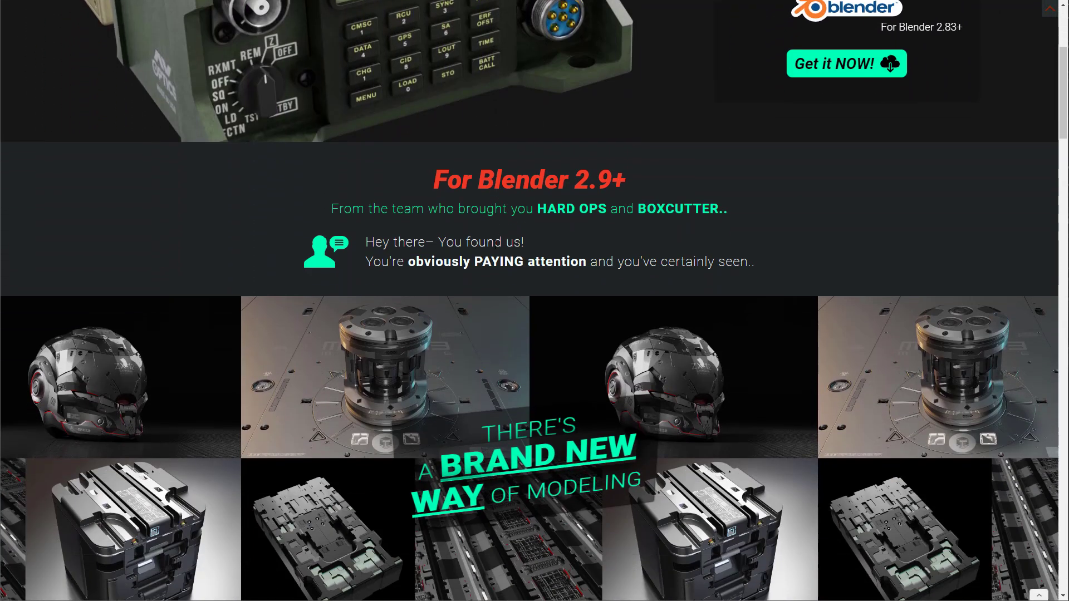
scroll(493, 242, "down", 2)
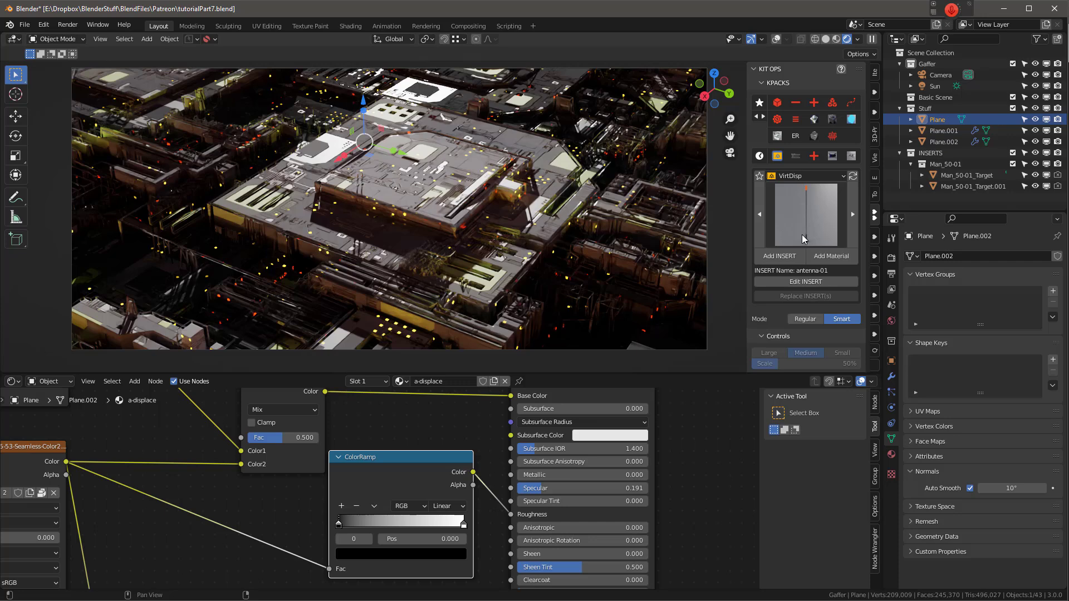
Browse the VirtDisp KPACK, including CLASIKCORP - 3, and choose the medlab02 INSERT.
left_click(807, 205)
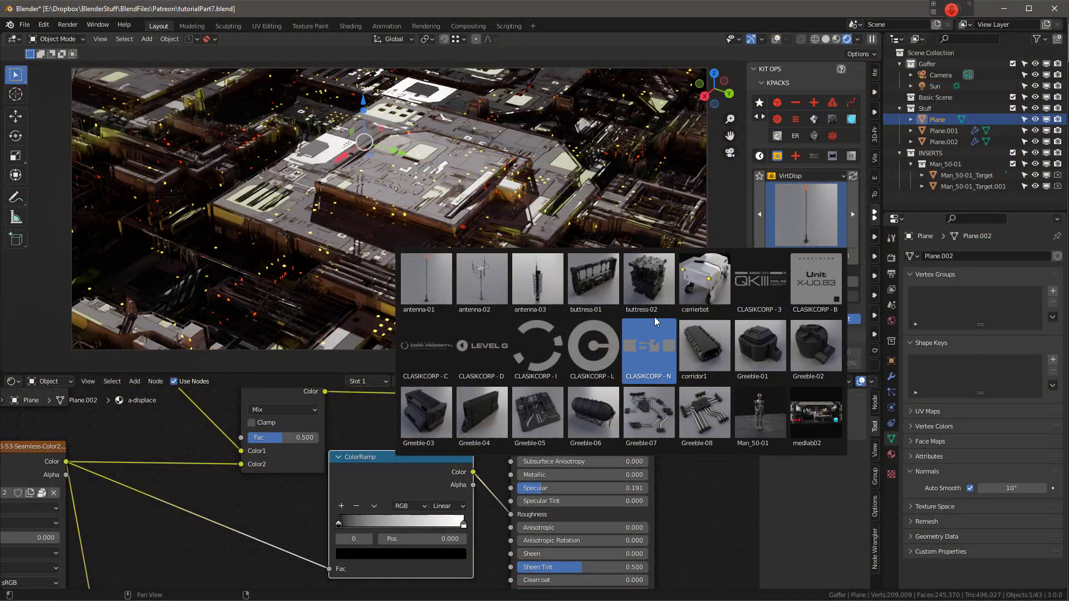
left_click(767, 279)
left_click(797, 214)
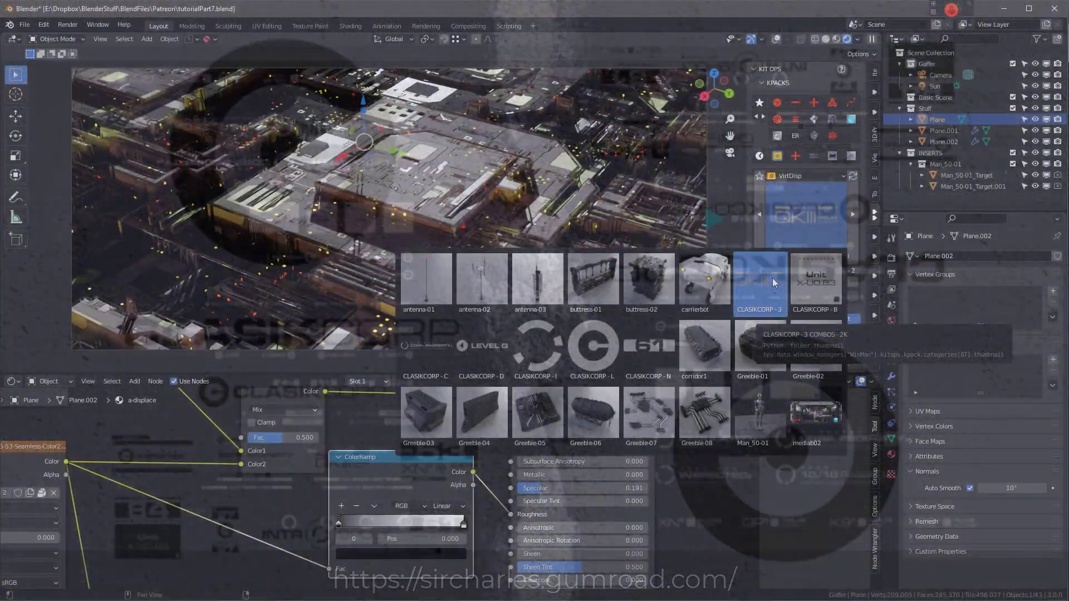
left_click(773, 278)
left_click(816, 209)
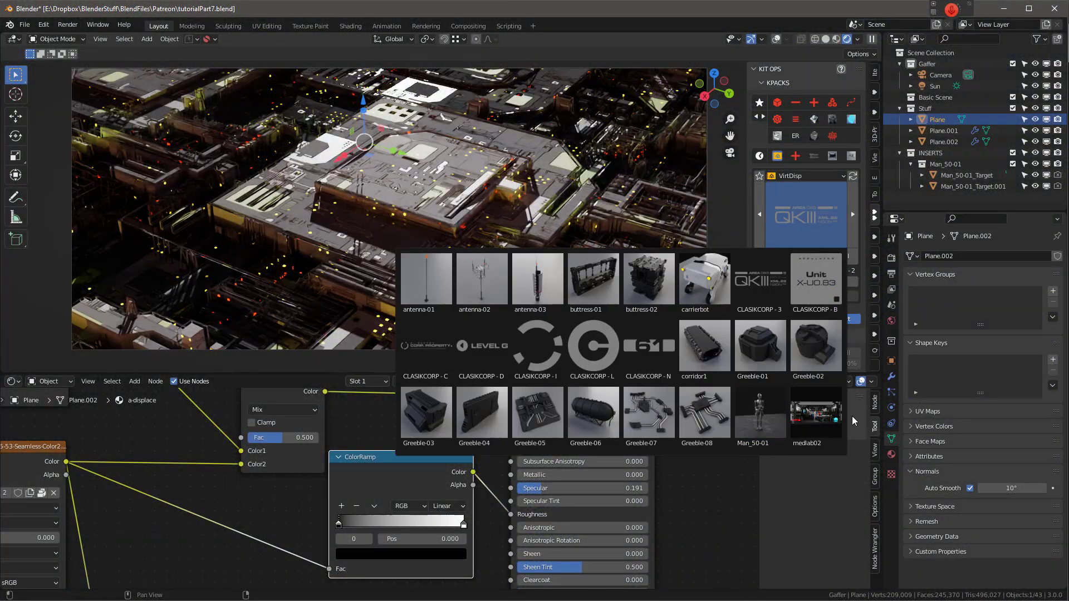
left_click(823, 411)
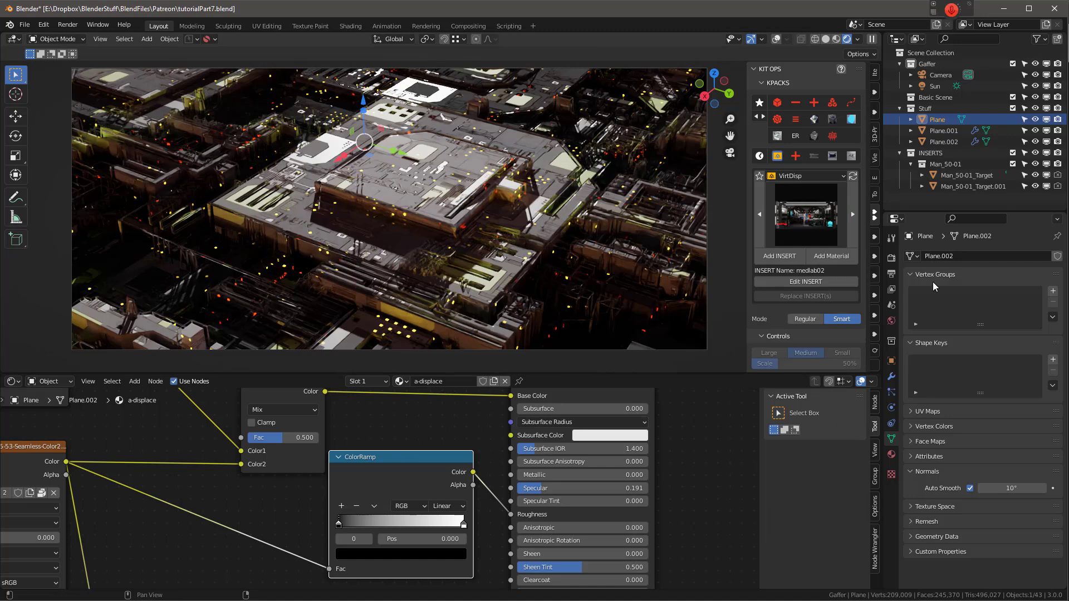
left_click(800, 222)
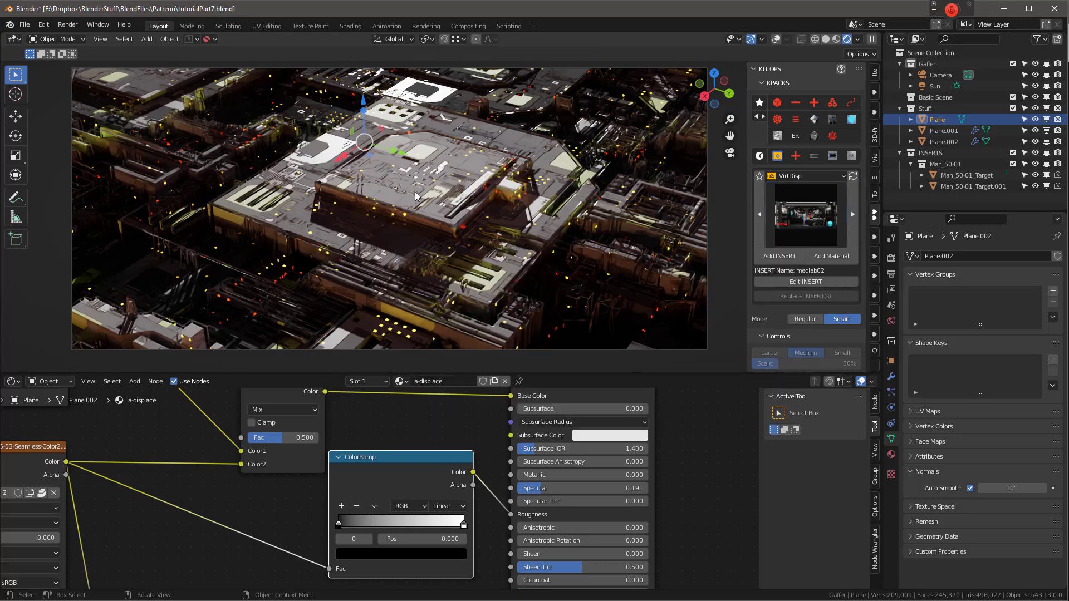
Set the 3D viewport shading to Material Preview with the raised platform in close view.
key("Home")
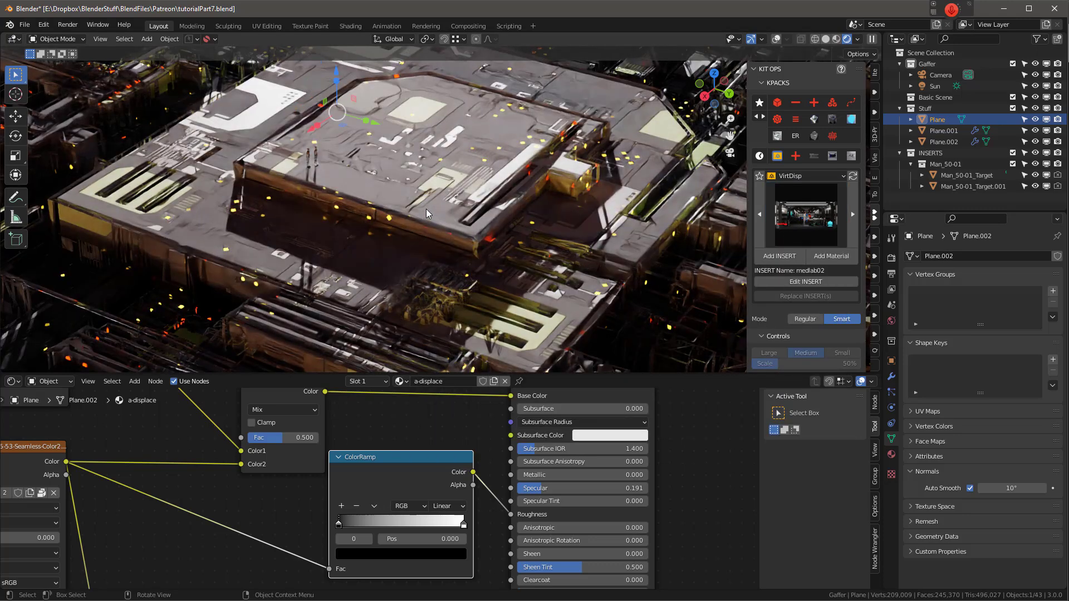
key("z")
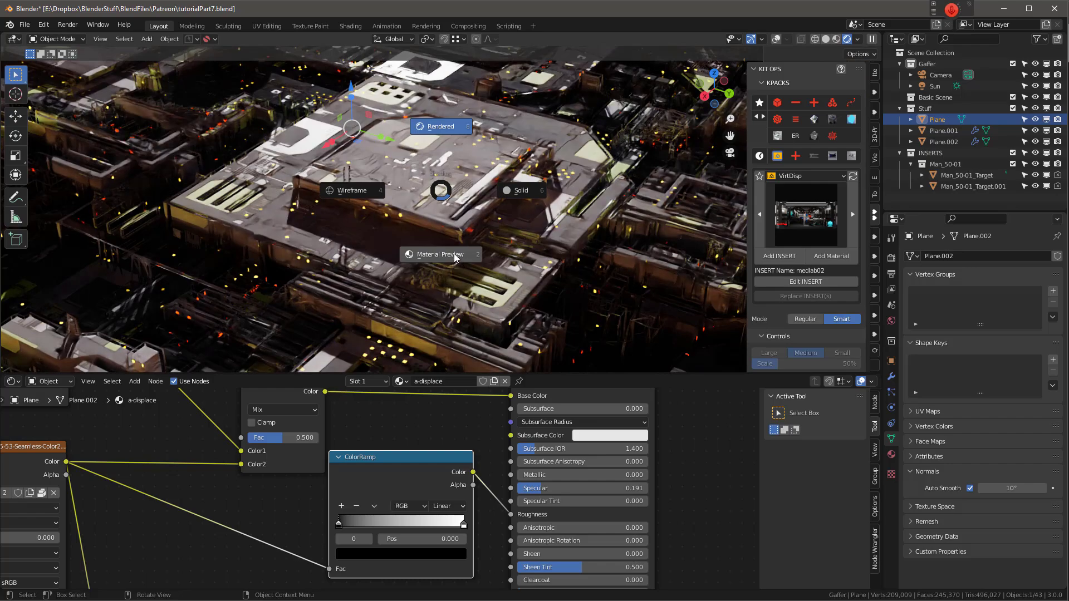
left_click(456, 255)
middle_click_drag(456, 254, 419, 195)
scroll(420, 196, "up", 4)
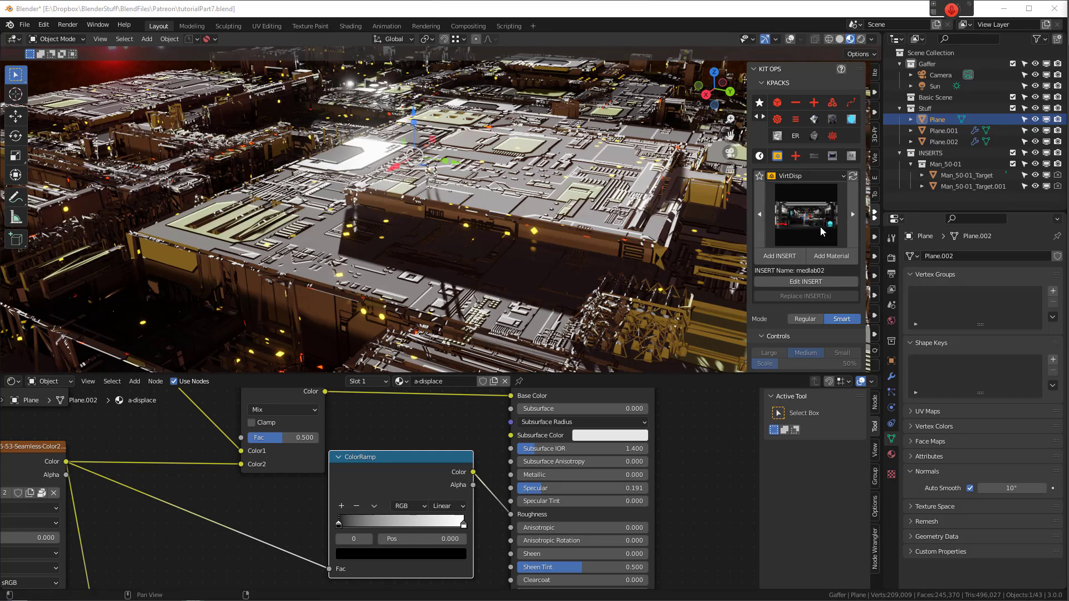
Add the medlab02 INSERT with Plane as the target, placing it on the side wall at the platform's near corner.
left_click(922, 119)
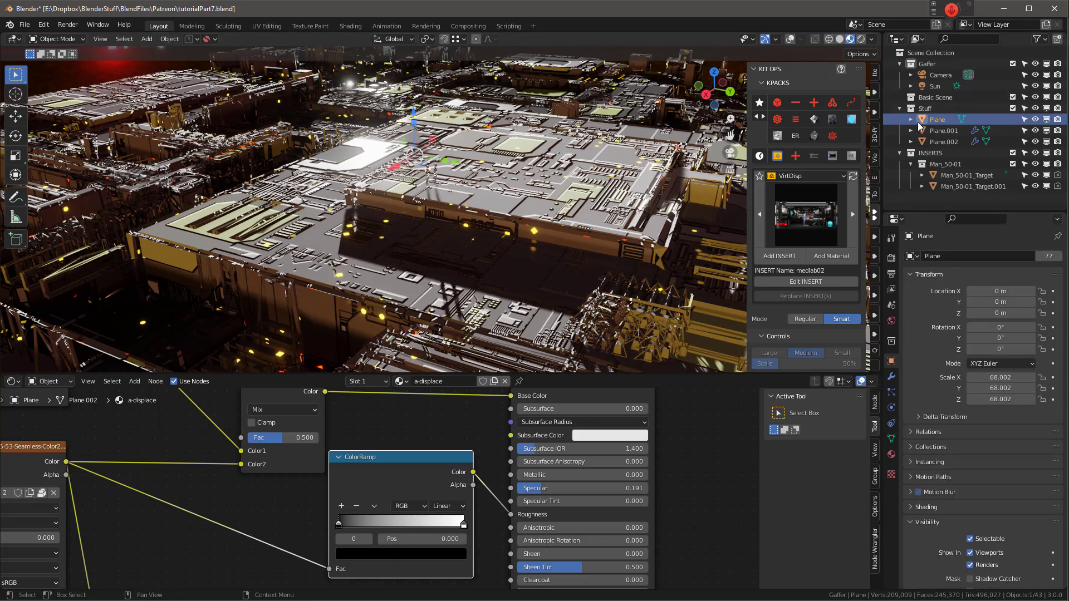
left_click(782, 257)
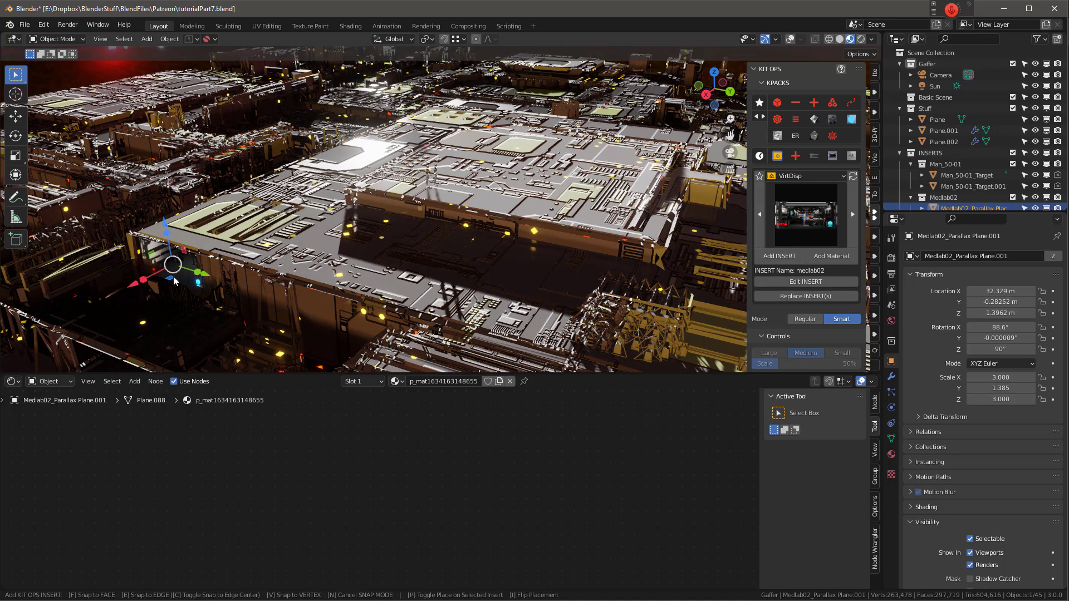
left_click(174, 274)
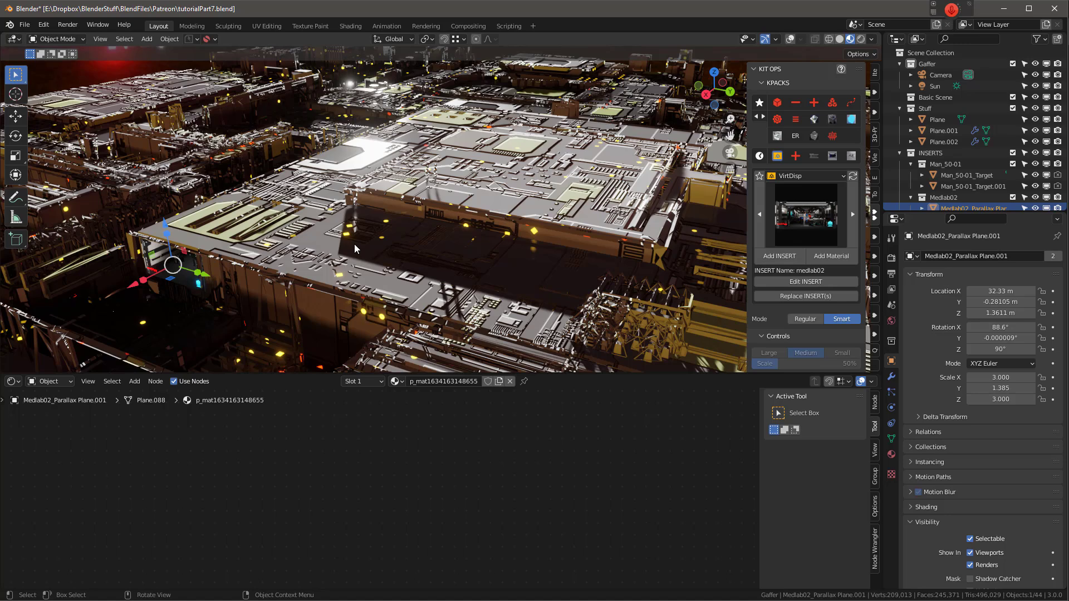
Isolate the medlab02 insert in local view and examine its parallax interior from several angles.
key("KP_Divide")
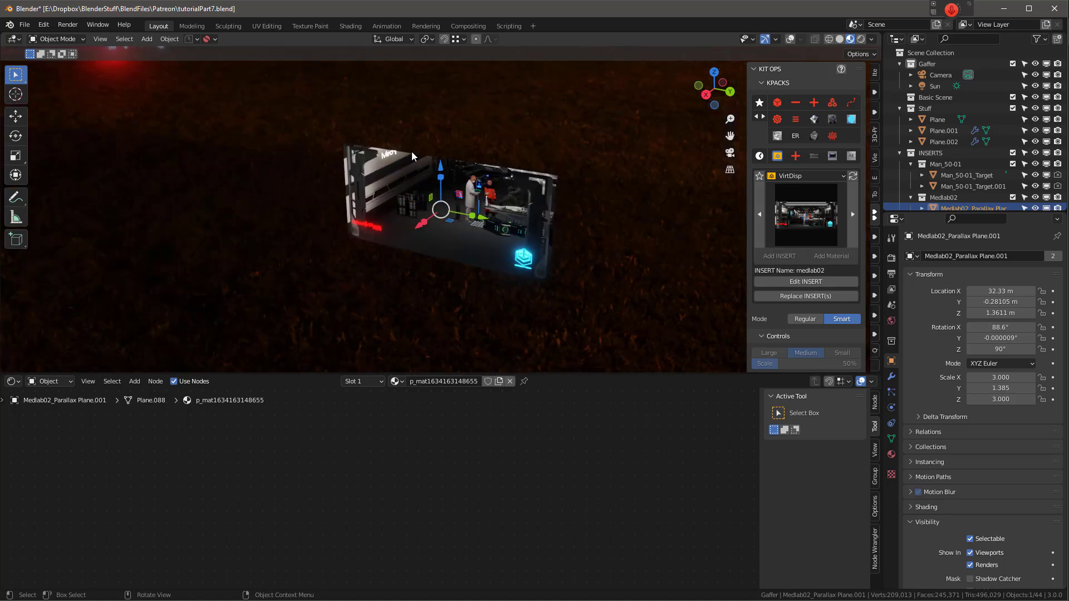
middle_click_drag(522, 208, 573, 180)
middle_click_drag(636, 191, 529, 192)
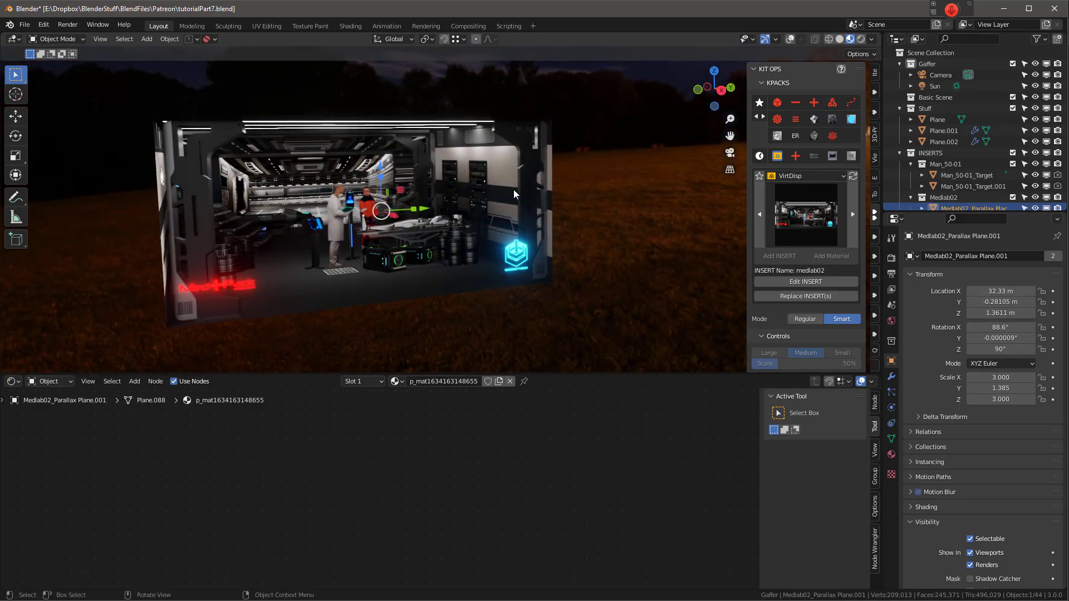
mouse_move(432, 176)
middle_mouse_down()
mouse_move(377, 168)
mouse_move(430, 150)
mouse_move(446, 176)
middle_mouse_up()
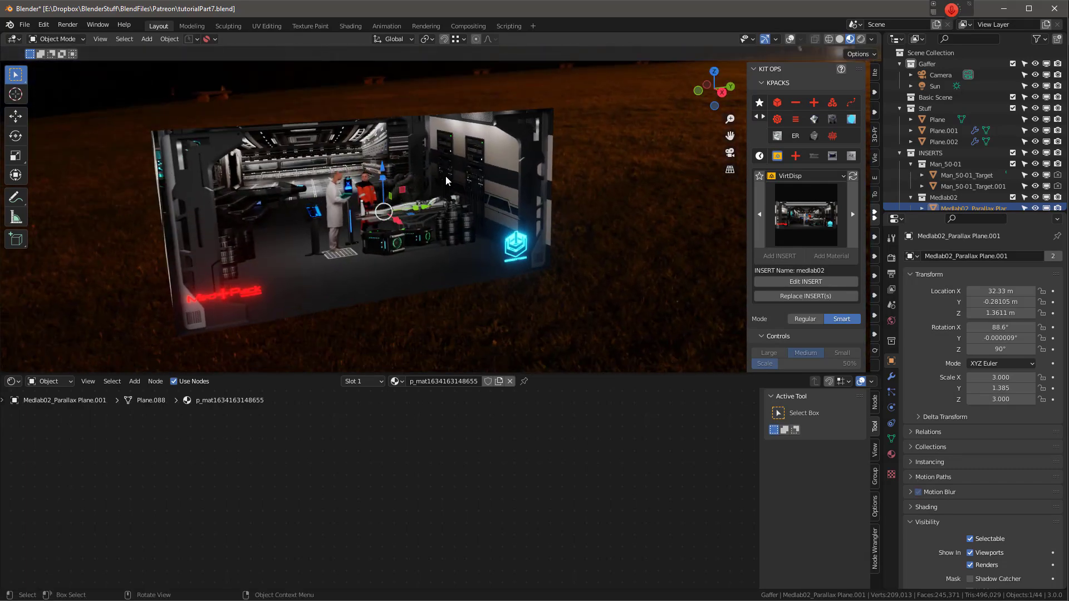
mouse_move(445, 172)
middle_mouse_down()
mouse_move(378, 163)
mouse_move(459, 190)
mouse_move(439, 192)
middle_mouse_up()
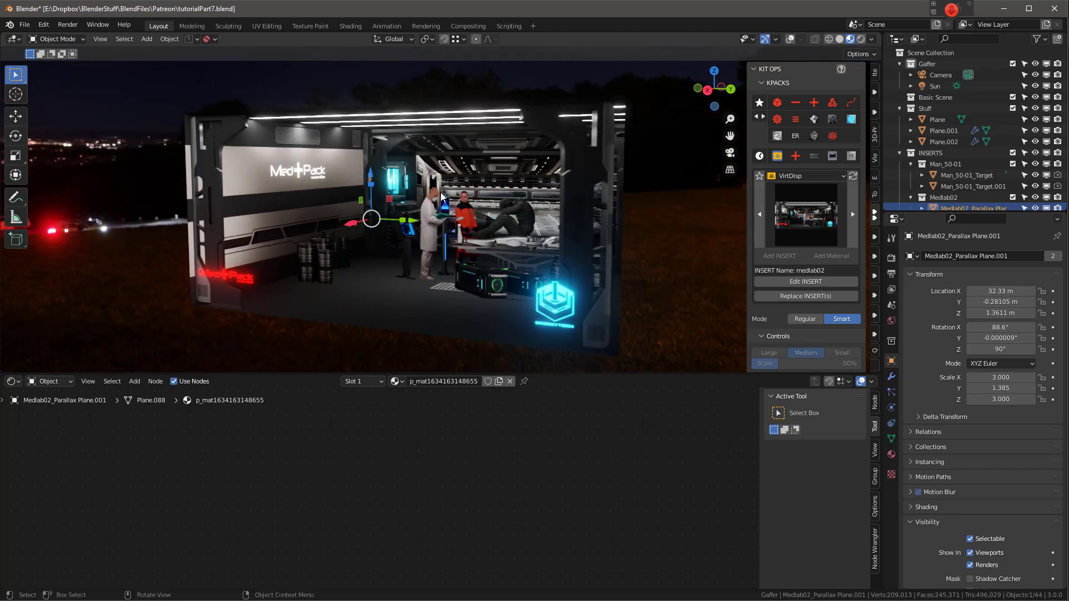
mouse_move(441, 193)
middle_mouse_down()
mouse_move(529, 198)
mouse_move(526, 208)
mouse_move(450, 203)
middle_mouse_up()
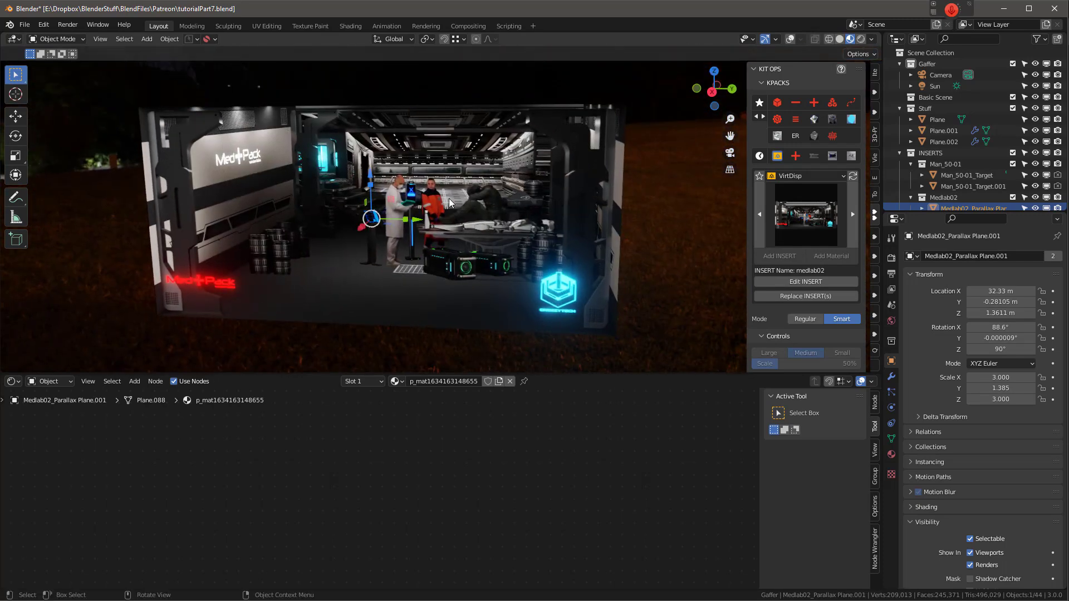
Set the third position value of Cutout 1 to 0.500 and of Cutout 3 to 0.480, check the parallax, and leave local view.
key("Home")
scroll(345, 490, "up", 4)
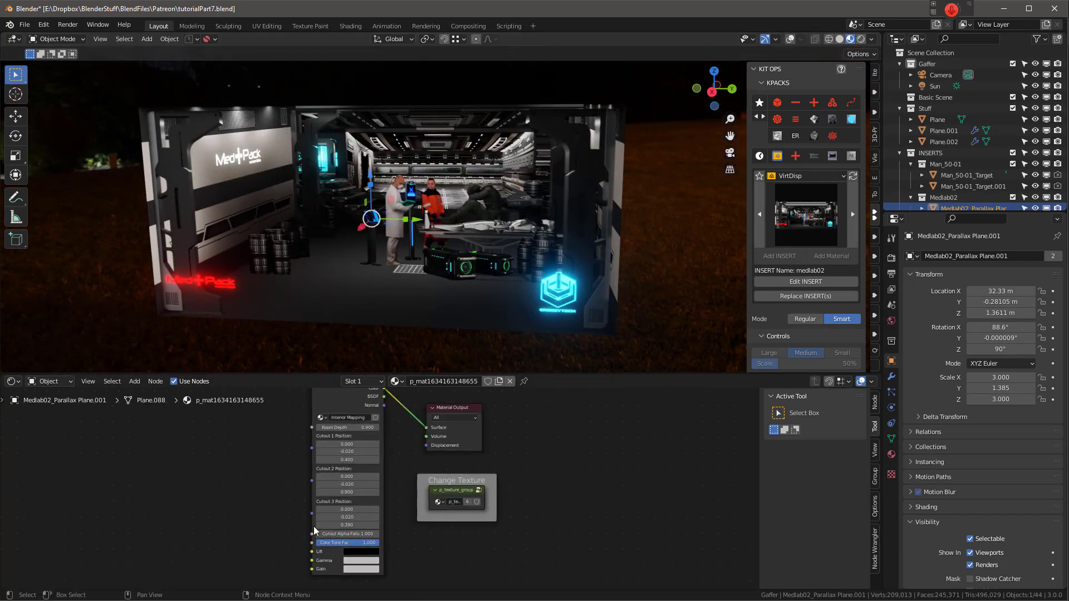
scroll(311, 497, "up", 2)
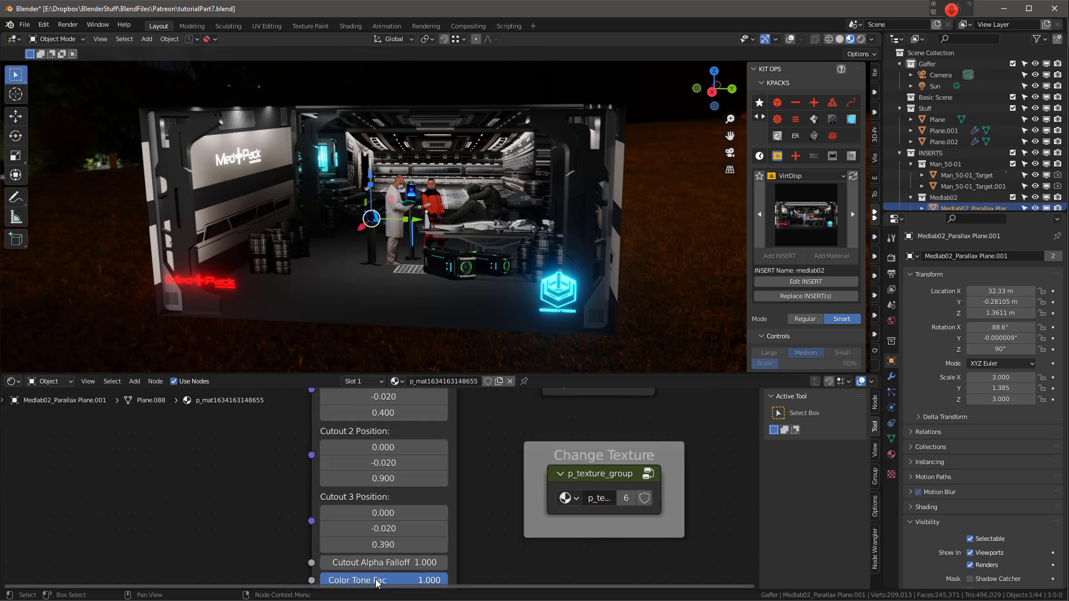
mouse_move(389, 545)
left_mouse_down()
mouse_move(422, 546)
mouse_move(356, 545)
mouse_move(409, 545)
left_mouse_up()
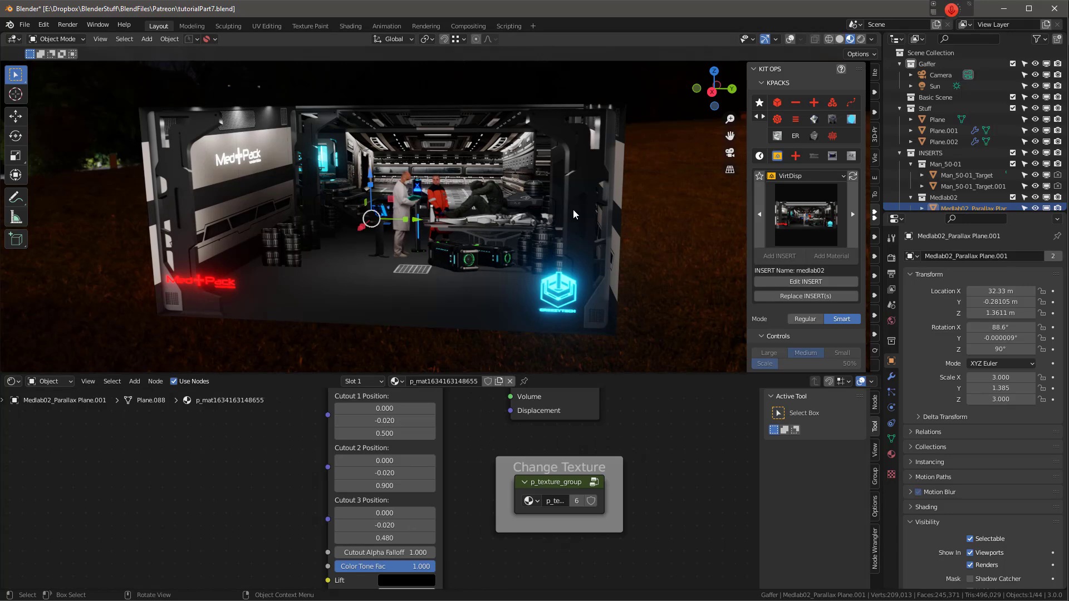
middle_click_drag(573, 210, 629, 233)
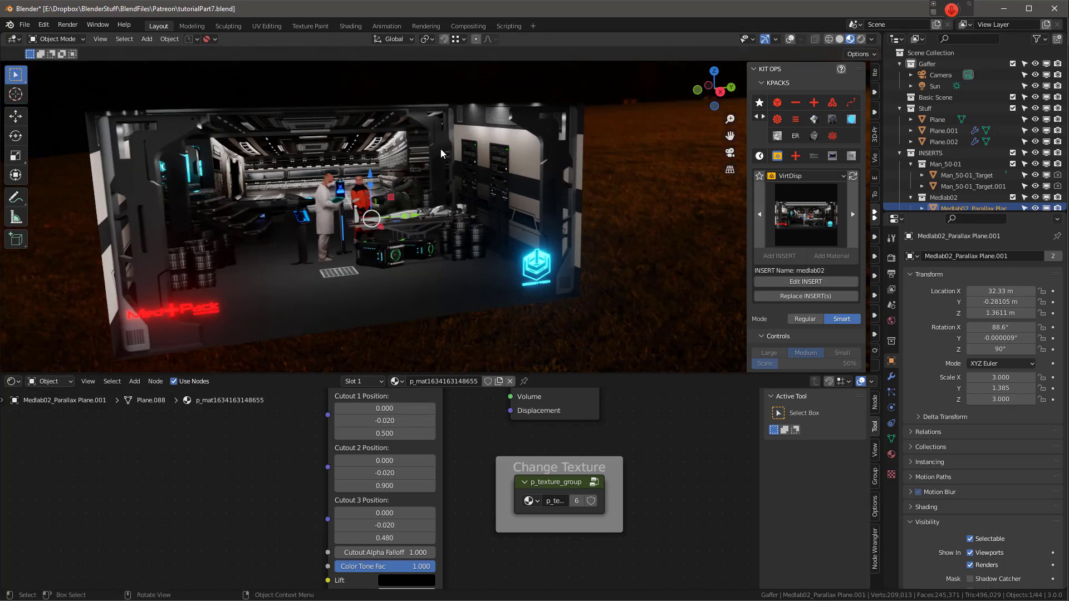
middle_click_drag(427, 221, 404, 204)
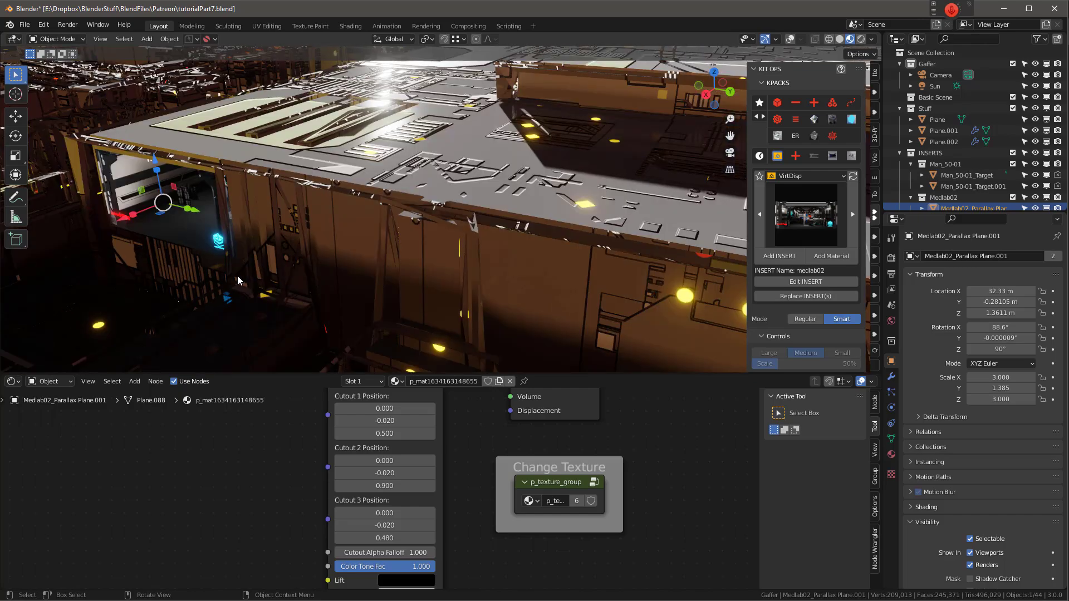
Look through the scene camera and set its passepartout opacity to 0.968.
mouse_move(238, 276)
middle_mouse_down()
mouse_move(319, 263)
mouse_move(242, 275)
middle_mouse_up()
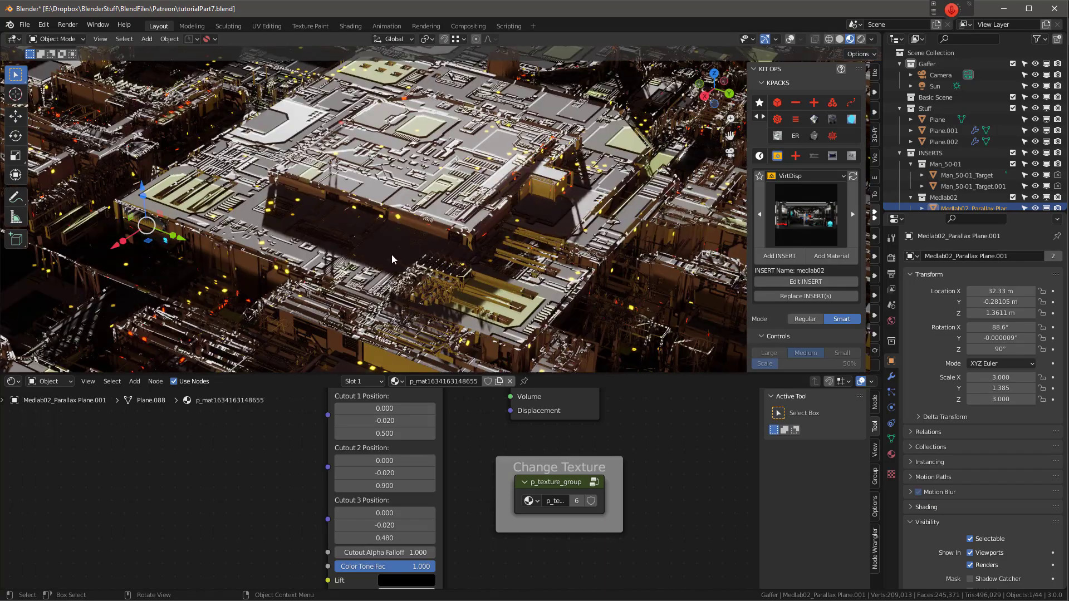
middle_click_drag(392, 254, 289, 262)
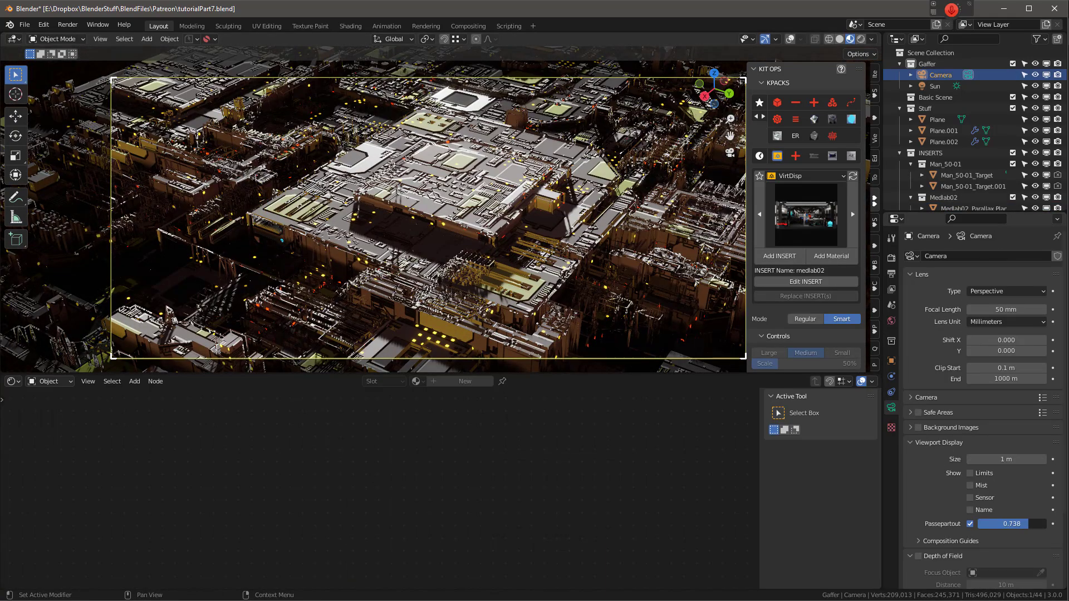
left_click_drag(1028, 524, 1044, 524)
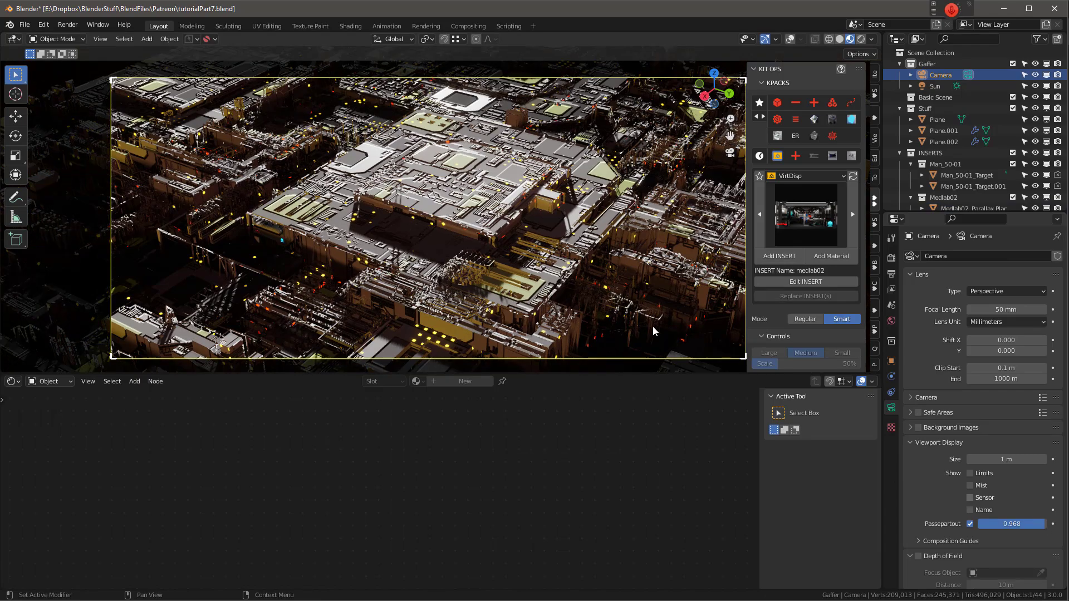
Select the medlab02 insert at the platform's corner and move it slightly outward along the X axis, clear of the wall.
scroll(493, 179, "up", 5)
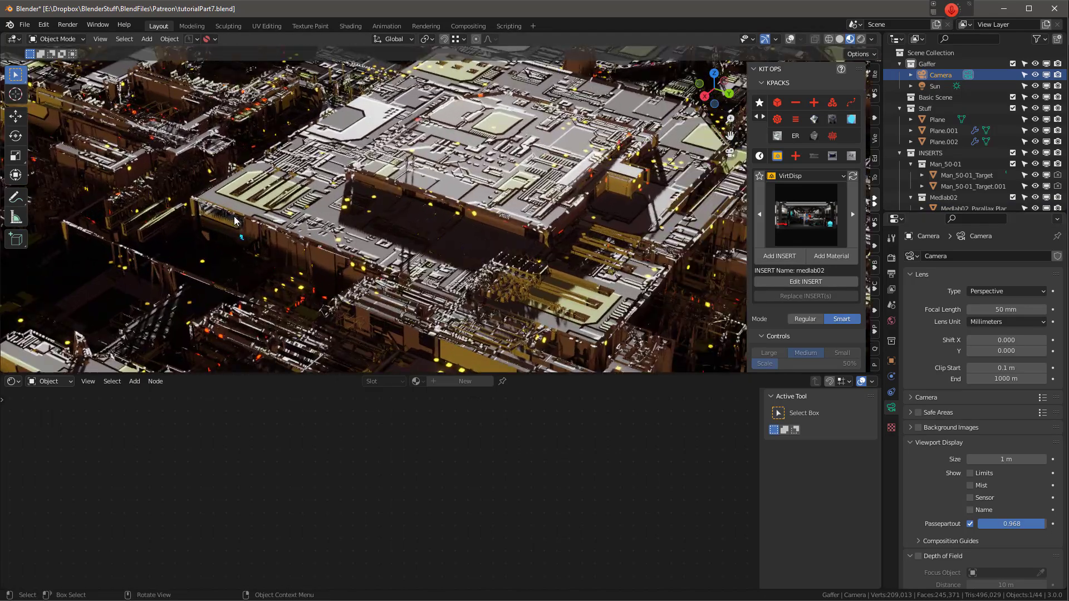
scroll(234, 216, "up", 2)
left_click(232, 230)
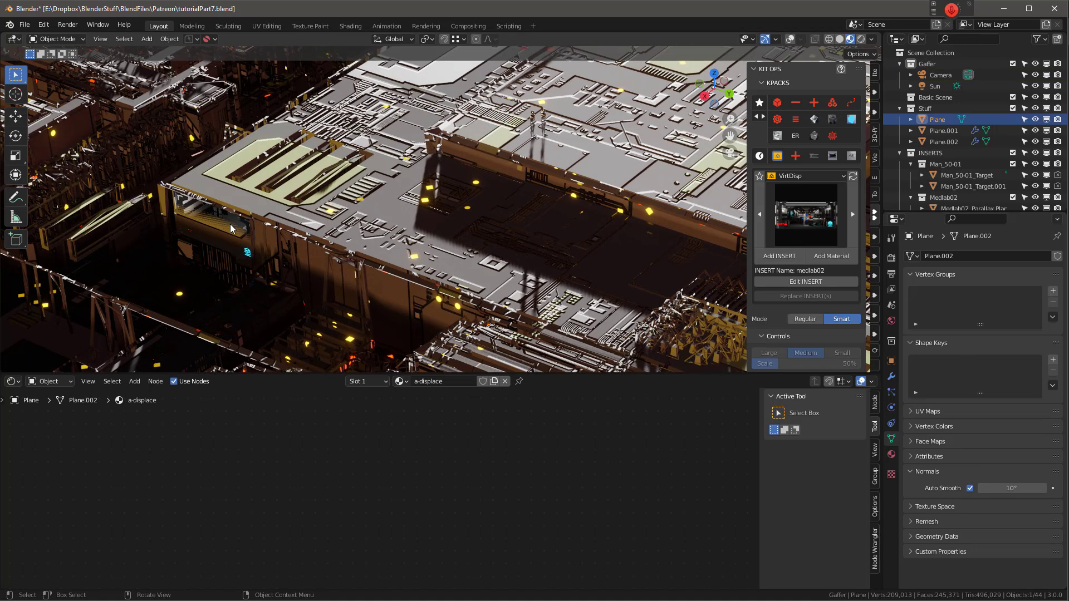
left_click(224, 218)
scroll(202, 232, "up", 3)
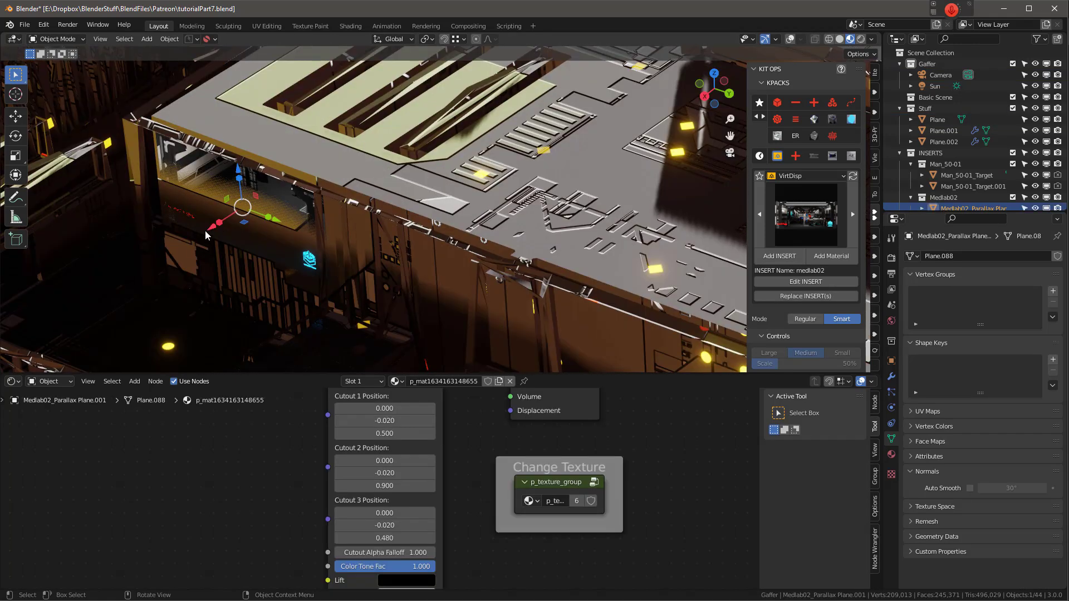
left_click_drag(212, 232, 211, 227)
scroll(231, 214, "down", 4)
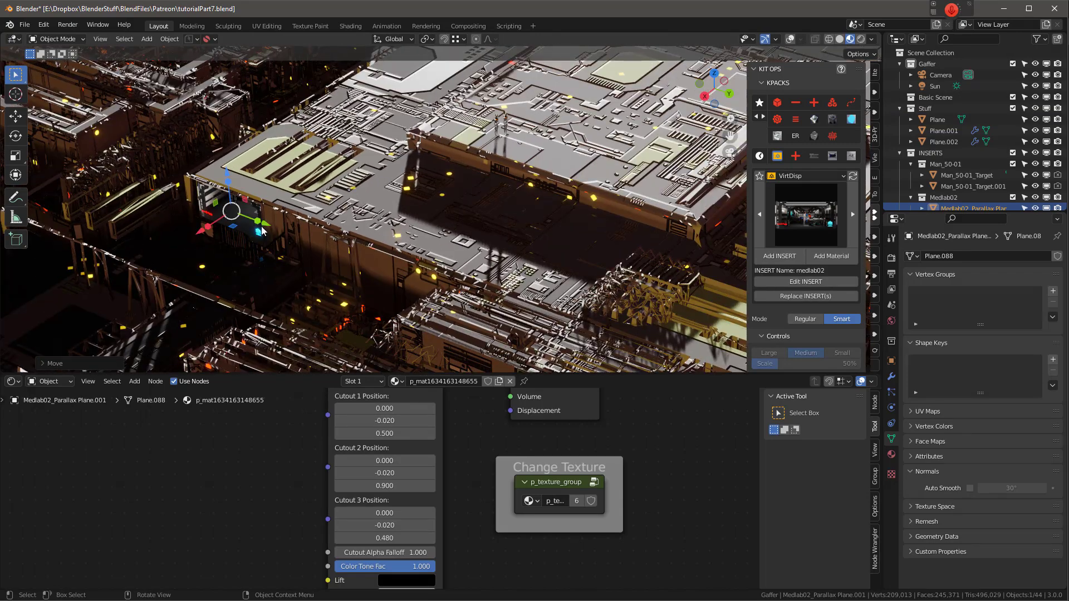
scroll(283, 241, "up", 1)
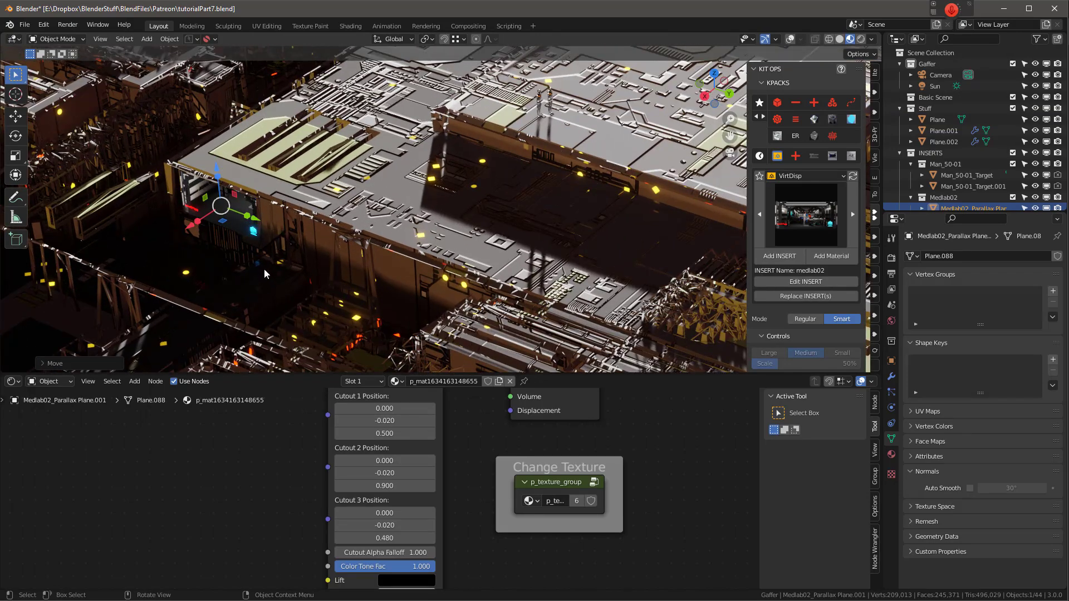
Preview the medlab02 insert at the platform's corner in rendered shading, examine it up close, and return to material preview shading.
key("z")
left_click(290, 99)
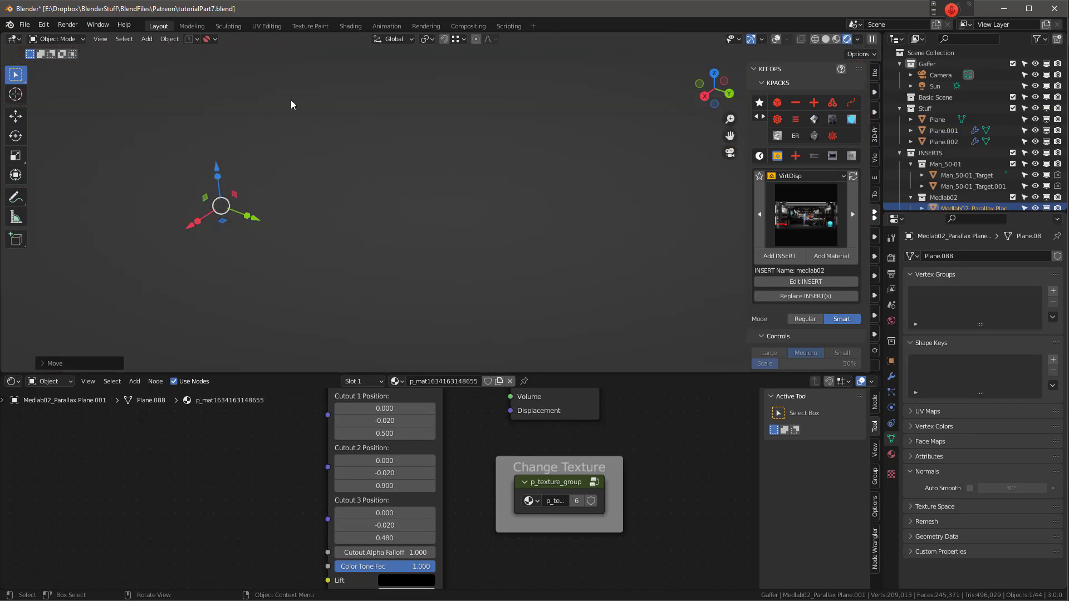
scroll(206, 186, "up", 3)
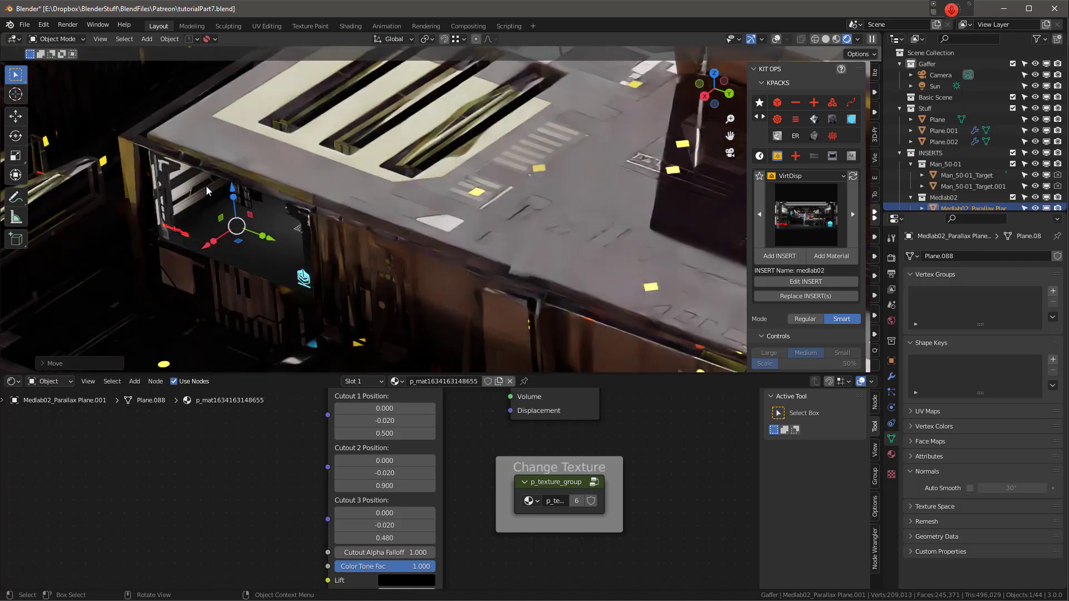
scroll(206, 184, "down", 3)
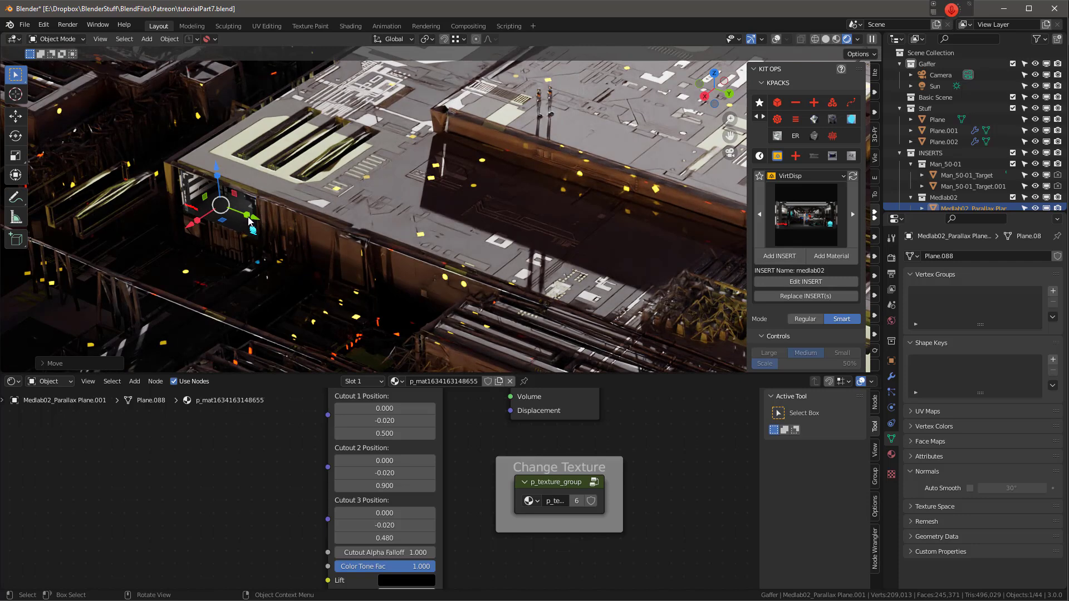
key("z")
left_click(262, 246)
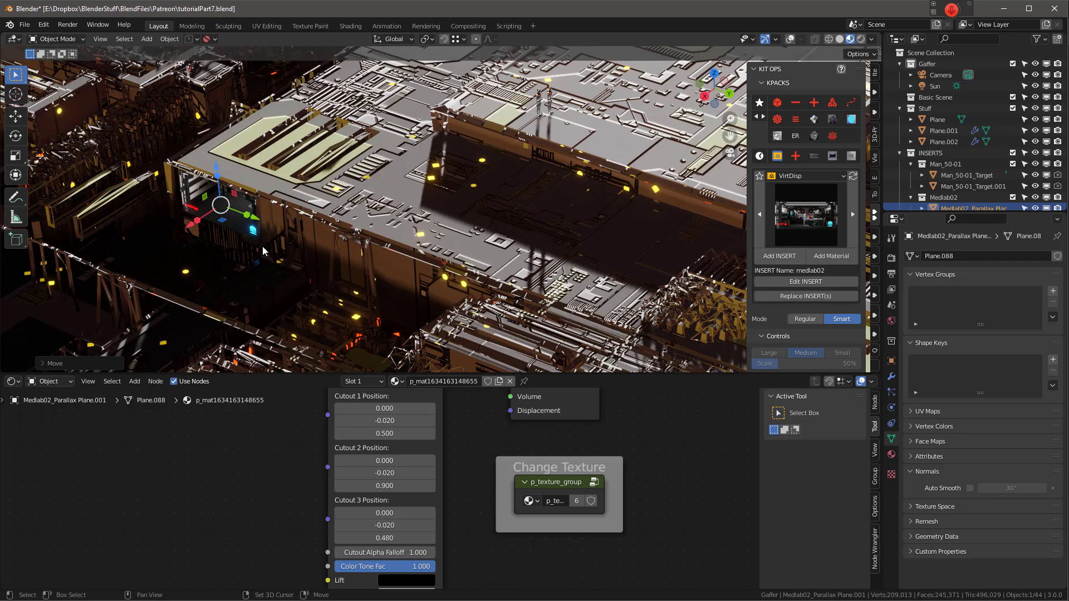
Duplicate the medlab02 insert and place the copy about 13.9 m away along the Y axis on the same side wall.
key("shift+d")
key("y")
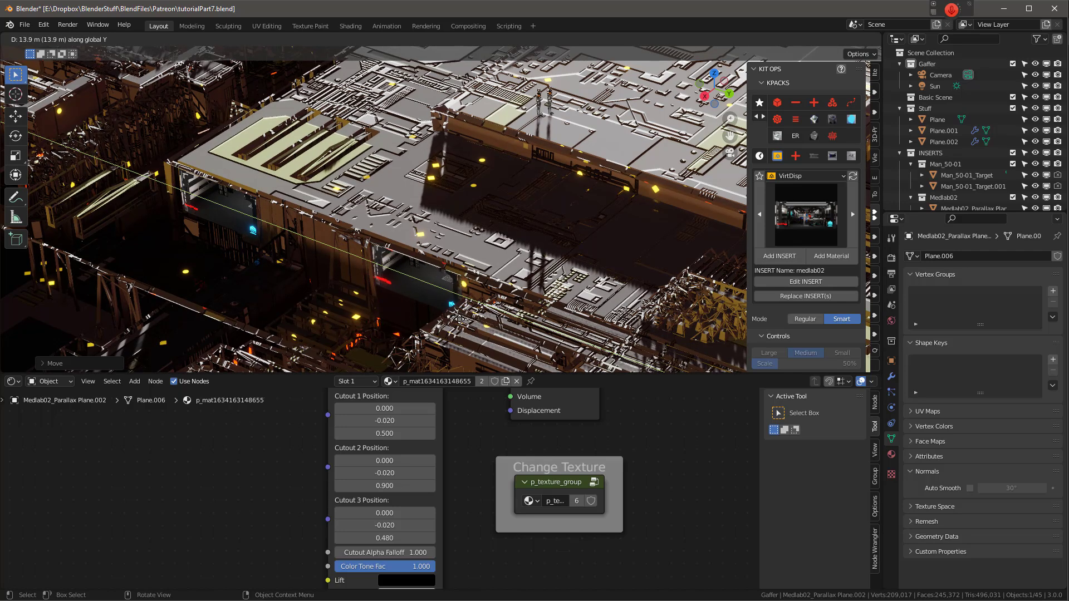
left_click(466, 287)
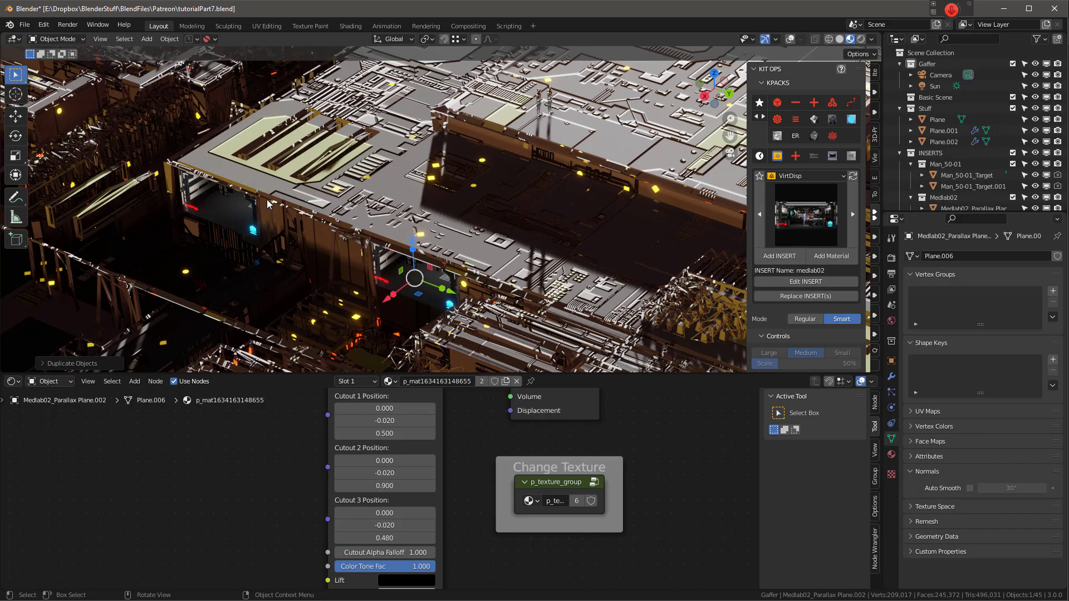
Duplicate the second medlab02 insert and place the copy on the raised inner wall with KIT OPS Relocate INSERT.
middle_click_drag(266, 202, 393, 221)
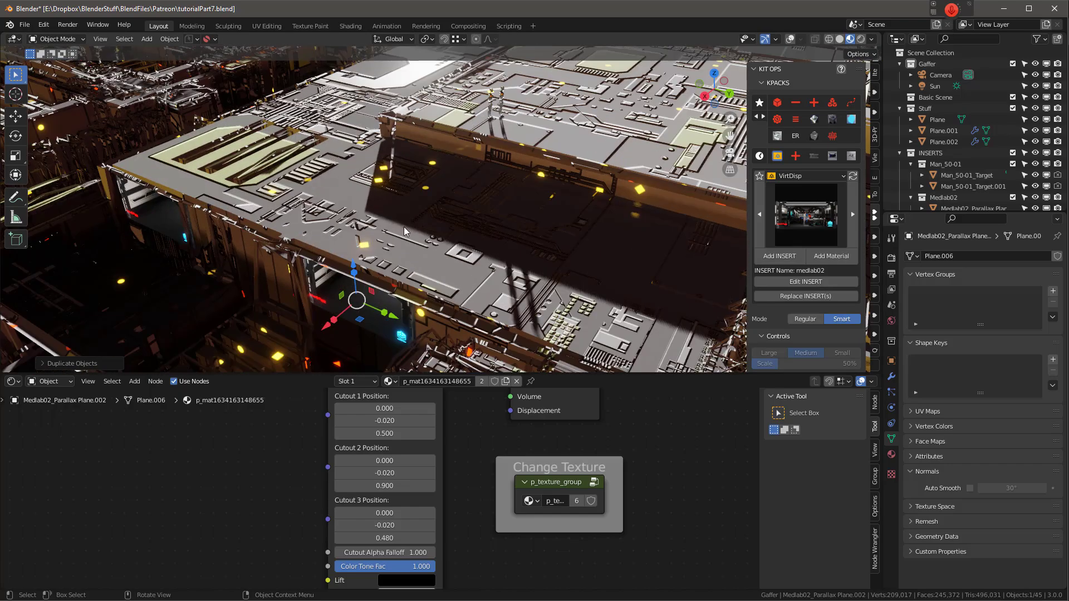
key("shift+d")
key("x")
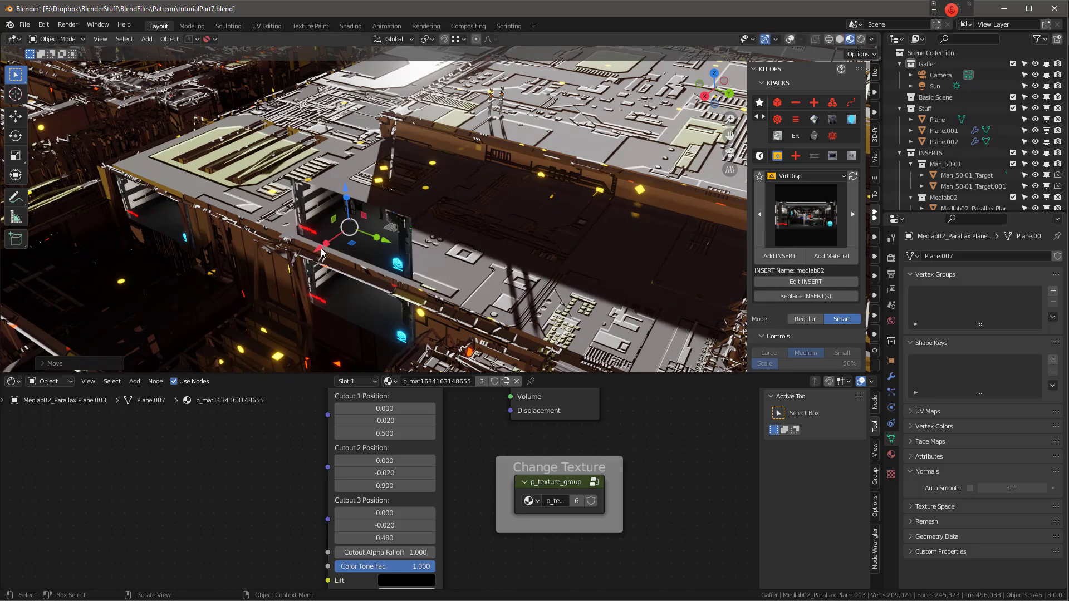
left_click(325, 246)
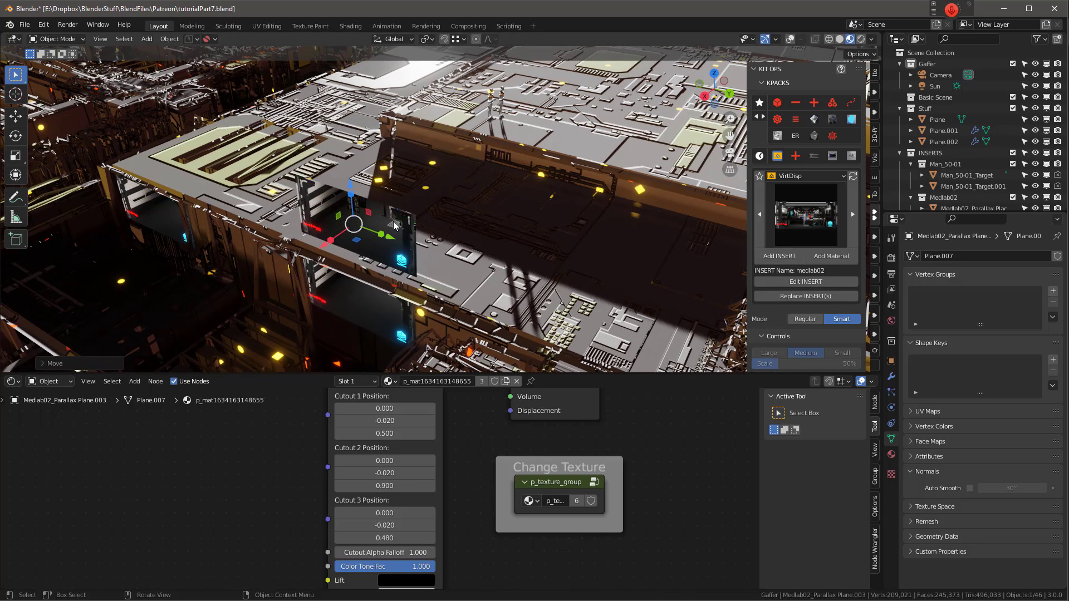
right_click(394, 225)
mouse_move(359, 421)
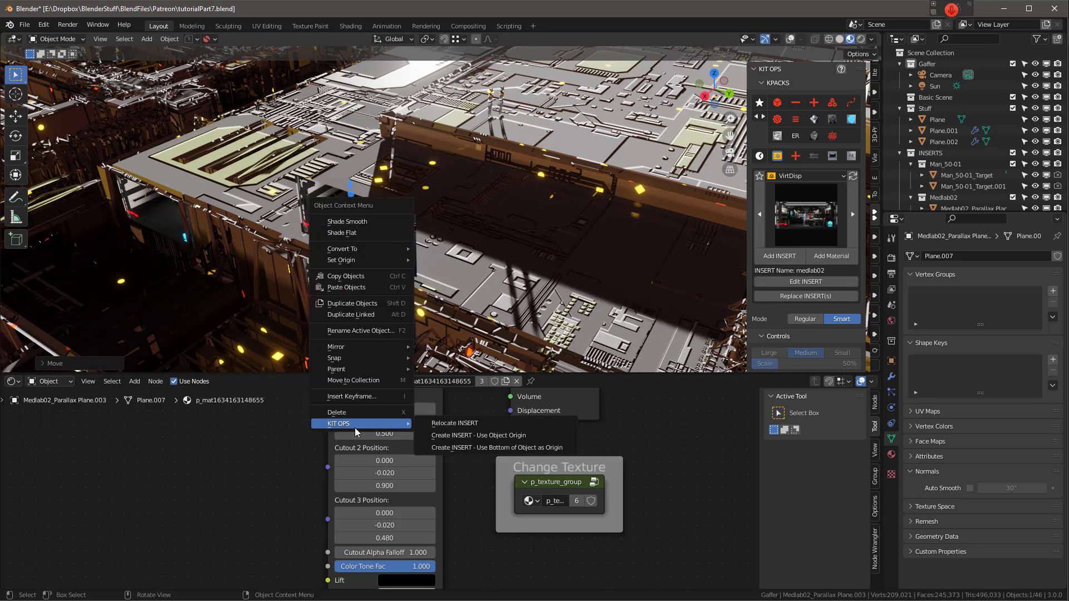
left_click(463, 427)
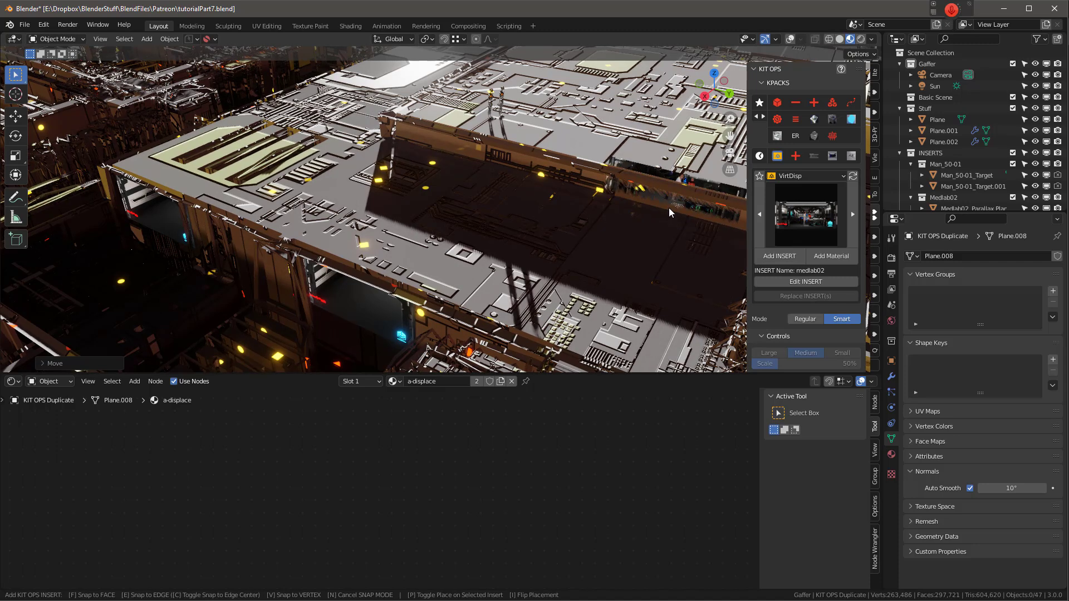
left_click(669, 207)
Fit the third insert into the raised wall by adjusting its height, moving it outward along X and shifting it about 1.1 m along Y.
left_click_drag(677, 162, 681, 184)
key("KP_Decimal")
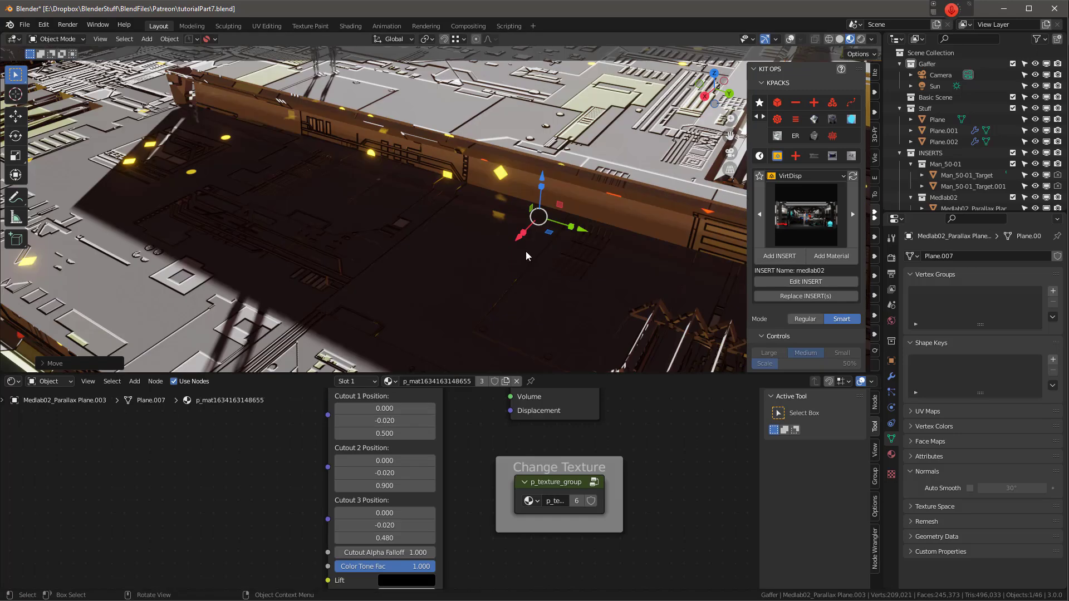
left_click_drag(518, 238, 516, 240)
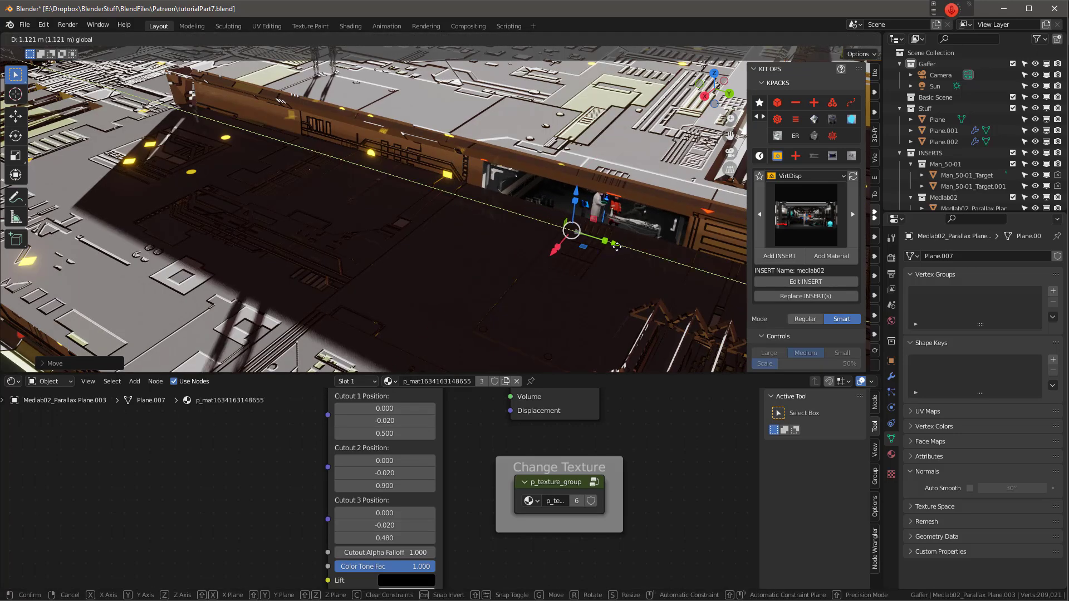
key("KP_0")
scroll(492, 197, "up", 6)
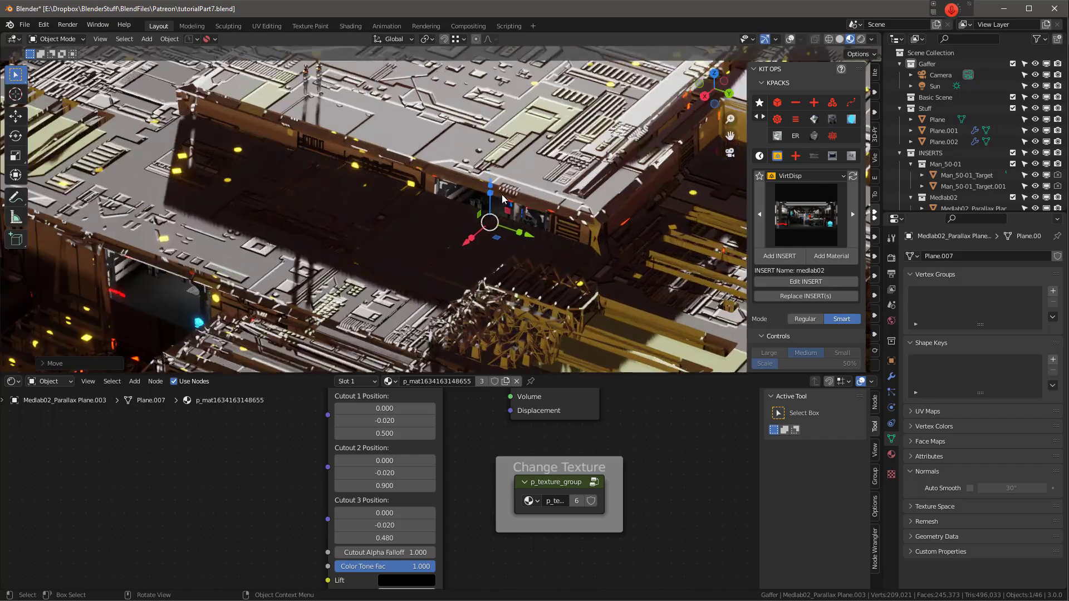
left_click_drag(482, 205, 482, 202)
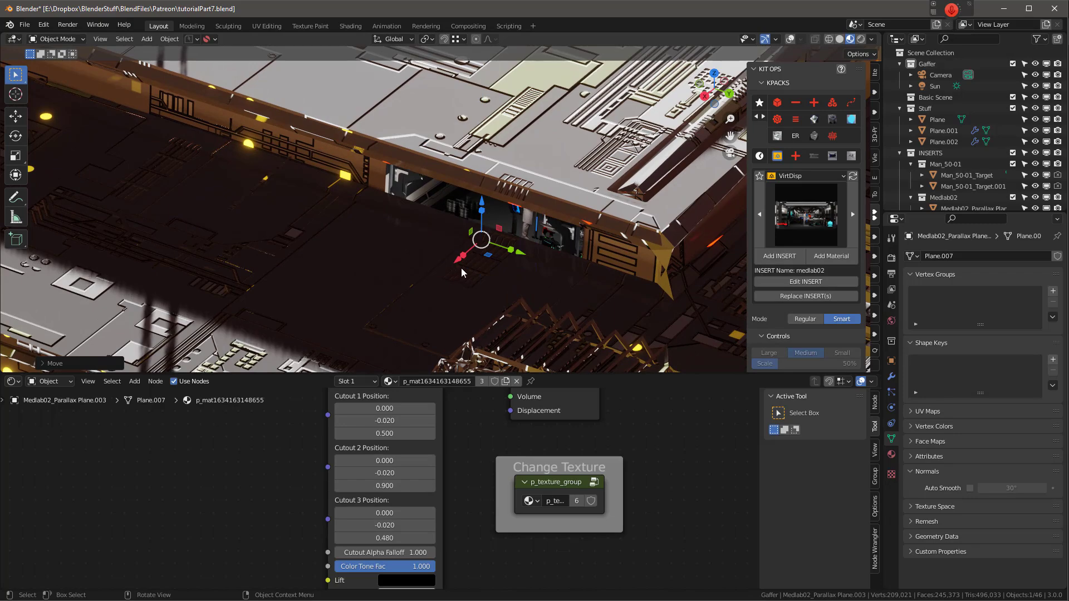
left_click_drag(456, 261, 455, 268)
scroll(508, 209, "down", 2)
scroll(506, 237, "up", 2)
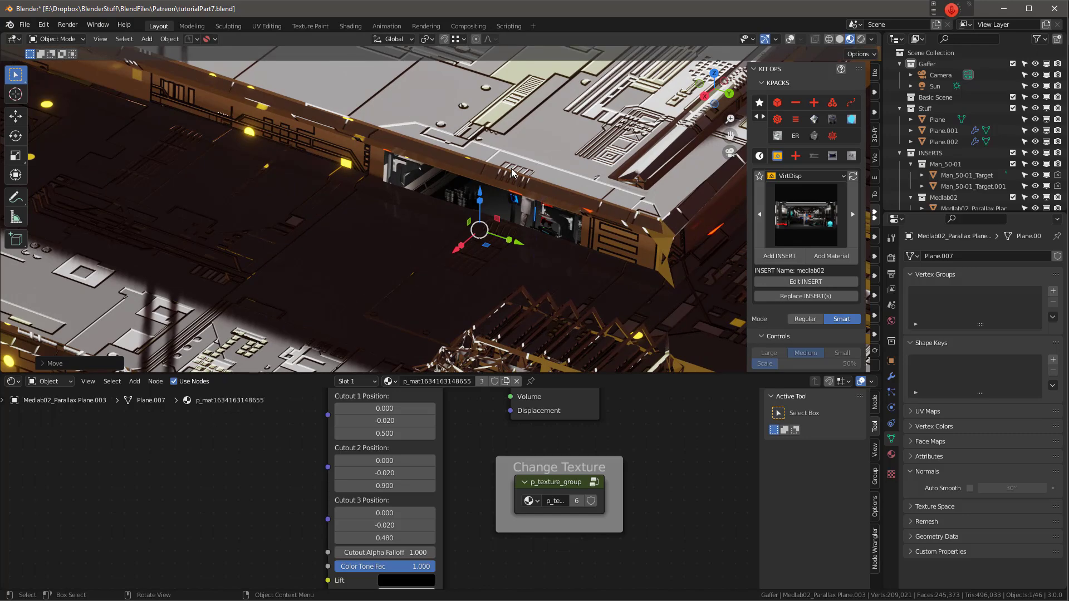
Duplicate the raised wall's insert and place the copy on the lower side wall near the platform's far corner with Relocate INSERT.
scroll(497, 165, "down", 3)
middle_click_drag(497, 133, 312, 152, "shift")
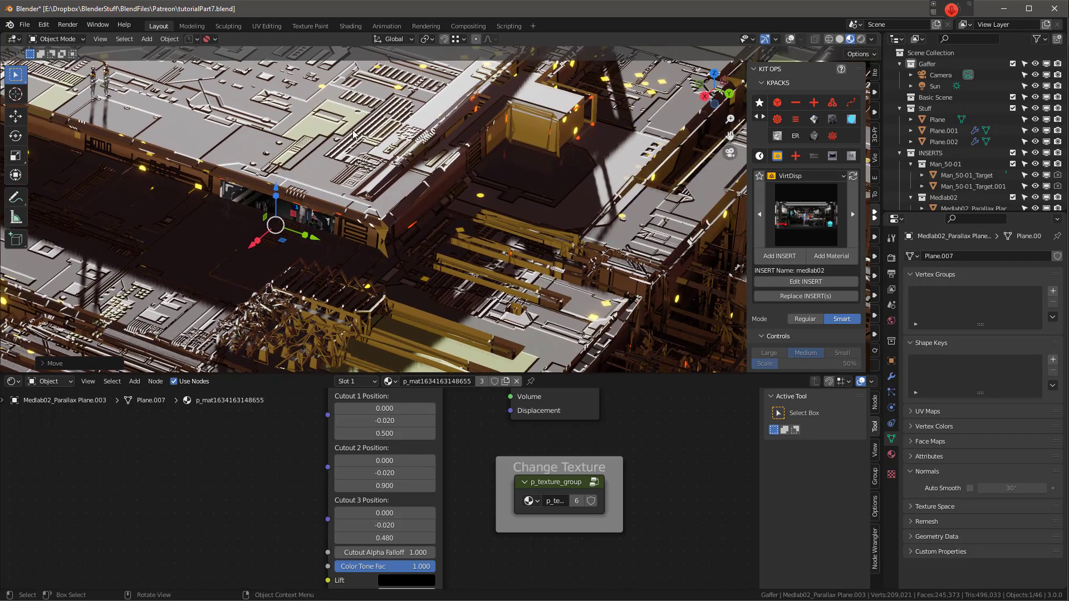
scroll(357, 135, "down", 1)
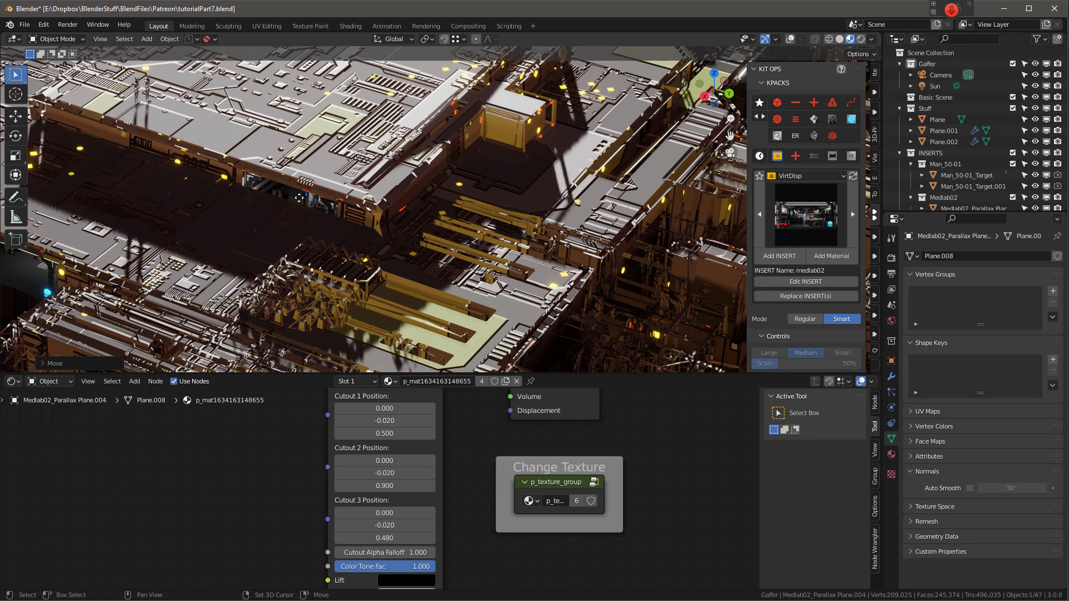
key("shift+d")
left_click(524, 162)
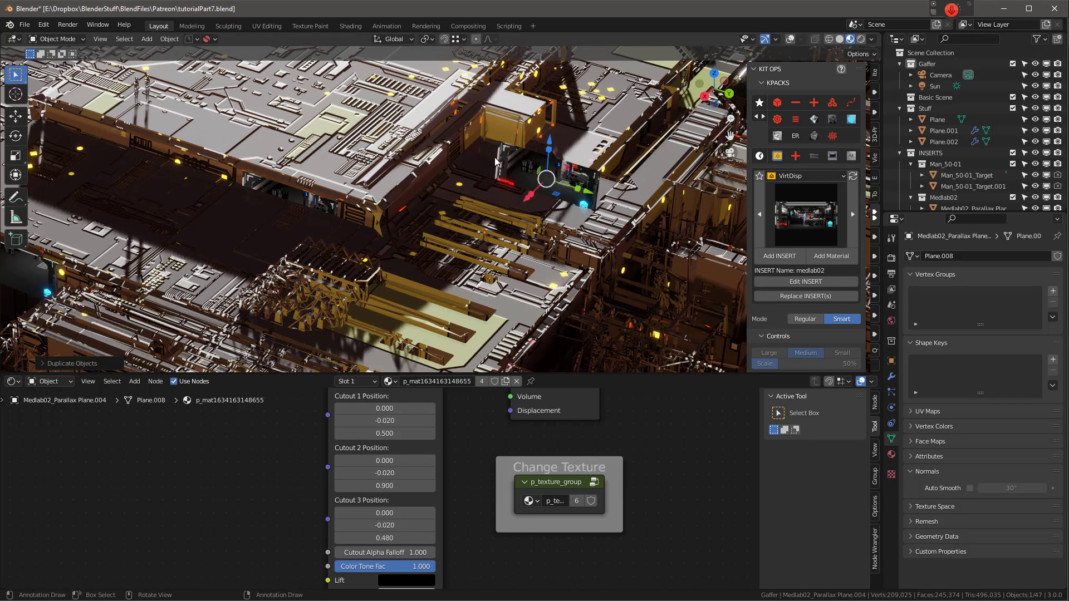
right_click(516, 162)
mouse_move(474, 249)
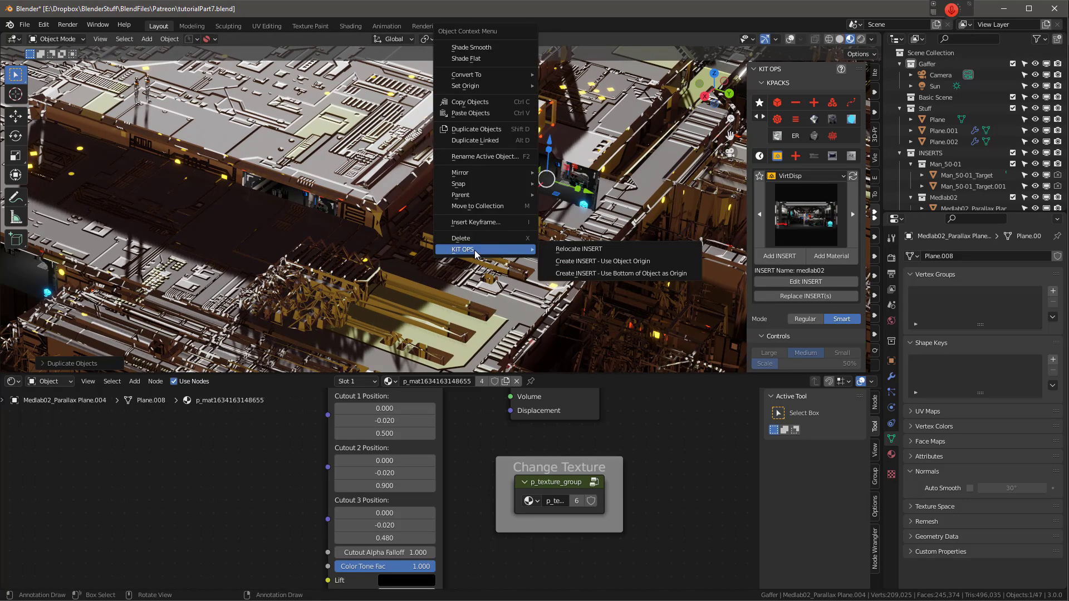
left_click(595, 251)
left_click(548, 328)
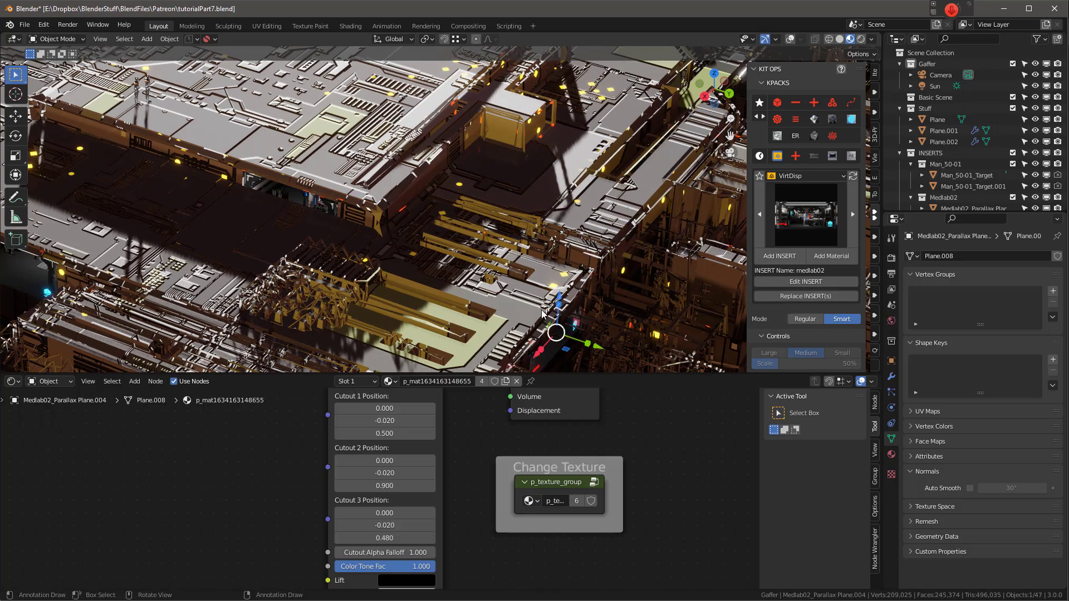
Adjust the fourth insert's height and its position along Y on the lower wall, and check all inserts from a lower angle.
scroll(546, 301, "down", 3)
scroll(551, 256, "up", 4)
left_click_drag(560, 224, 559, 237)
left_click_drag(598, 284, 599, 287)
scroll(557, 278, "down", 4)
scroll(512, 285, "up", 5)
middle_click_drag(399, 211, 489, 211)
scroll(484, 207, "down", 3)
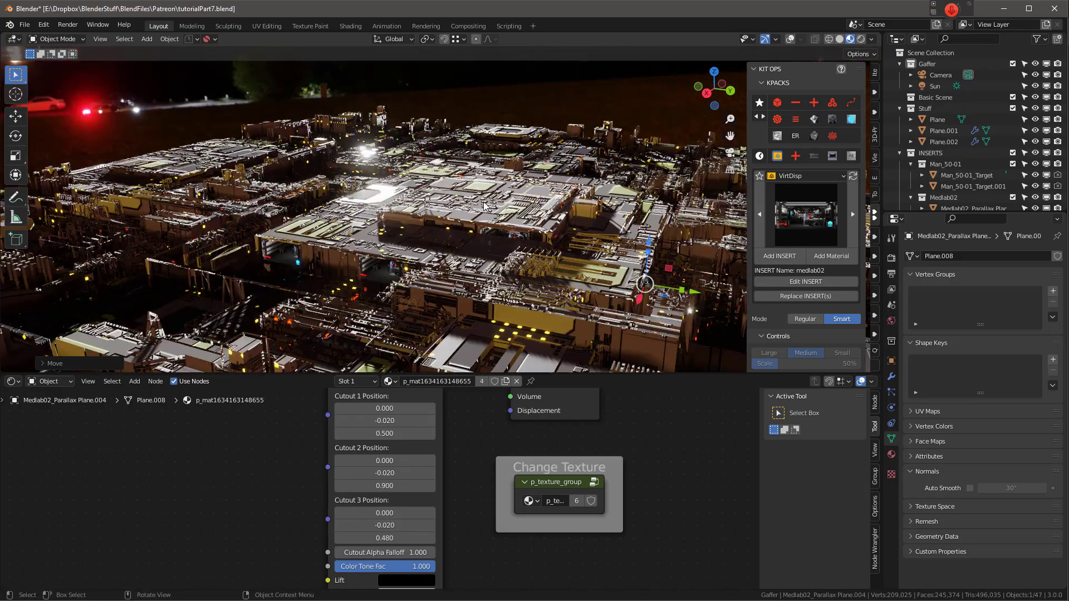
scroll(414, 278, "up", 2)
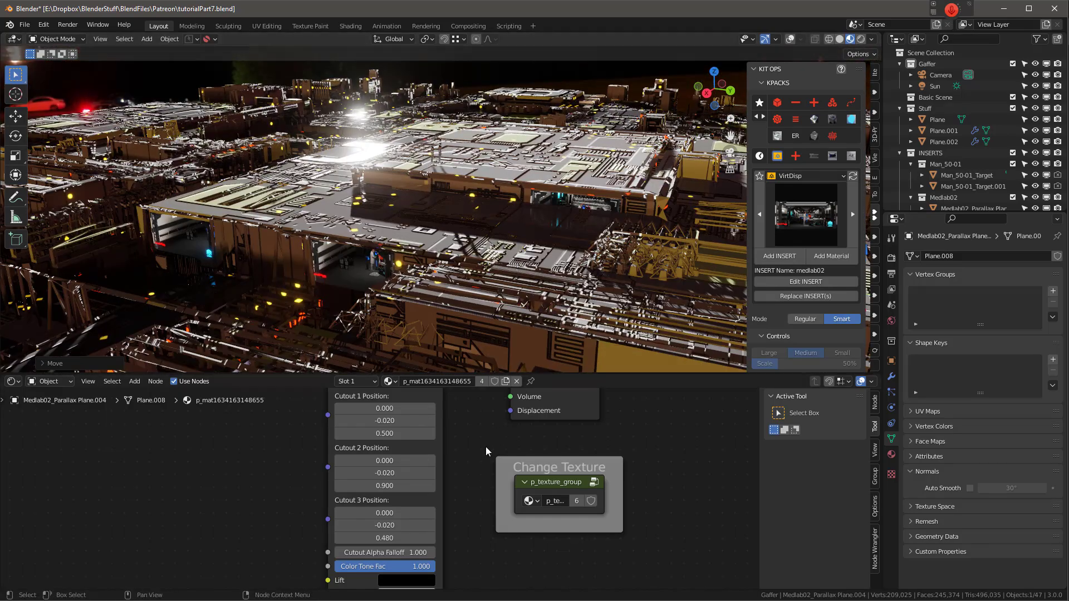
Open the p_texture_group node group of the medlab02 material and spread the crossmap.exr.001 image node and Group Output apart.
scroll(473, 440, "down", 2)
middle_click_drag(476, 434, 443, 457)
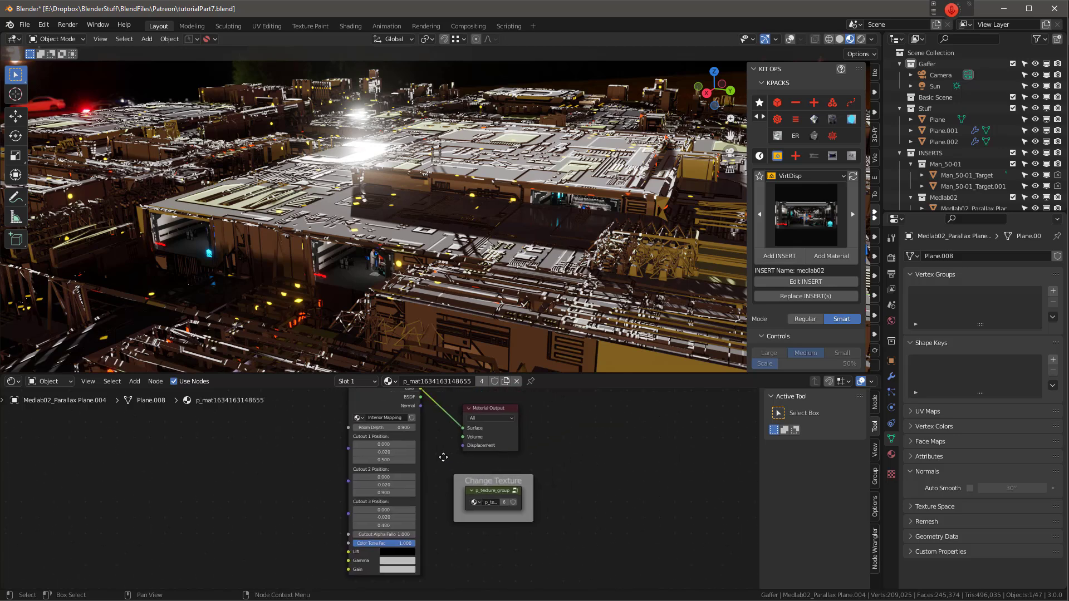
scroll(981, 162, "down", 2)
left_click(974, 200)
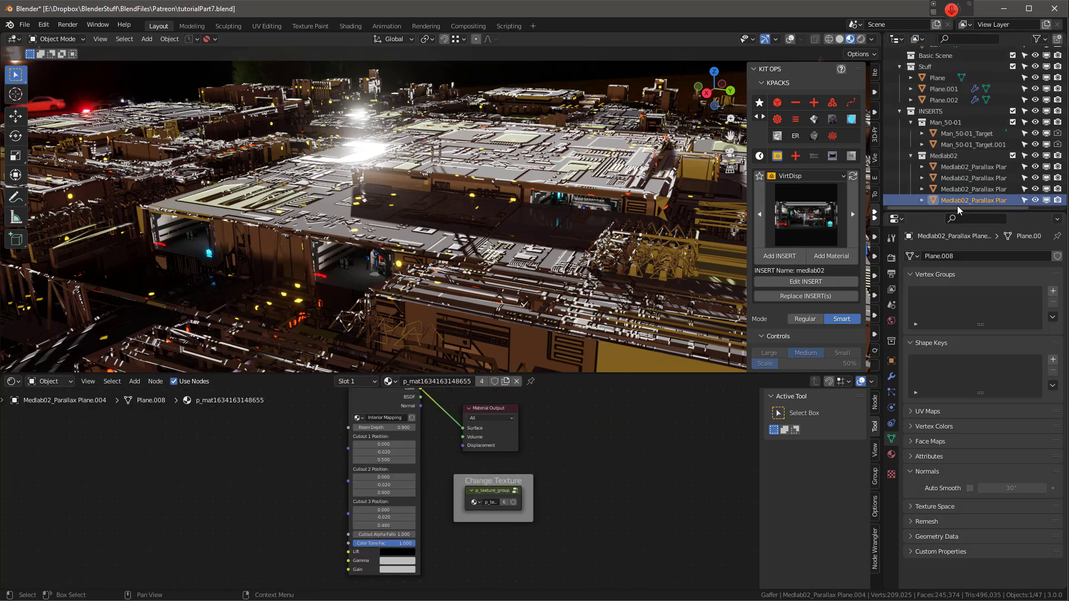
scroll(510, 546, "up", 2)
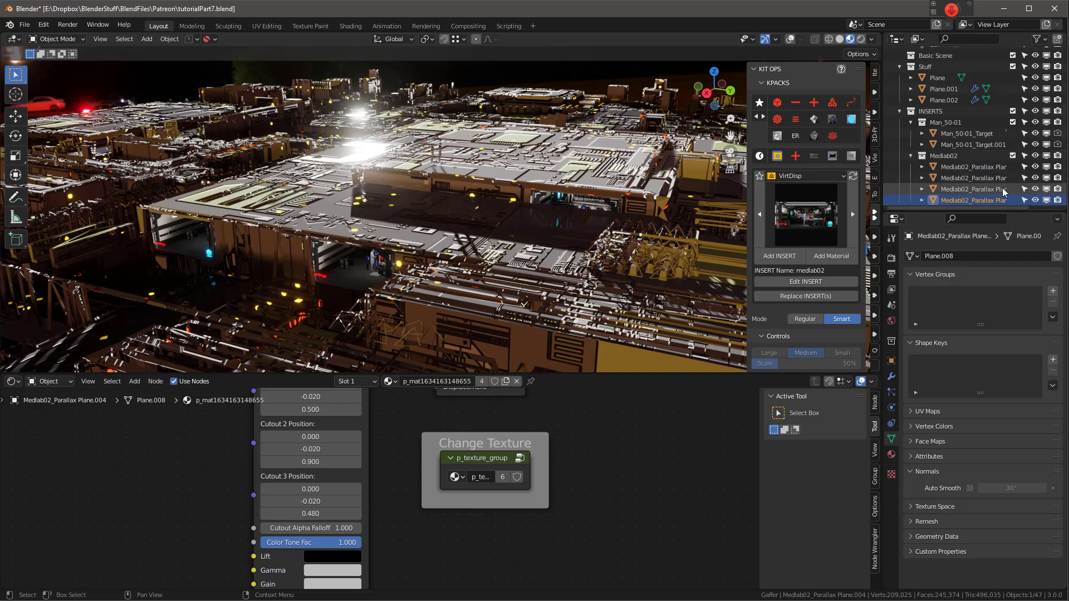
scroll(512, 490, "up", 1)
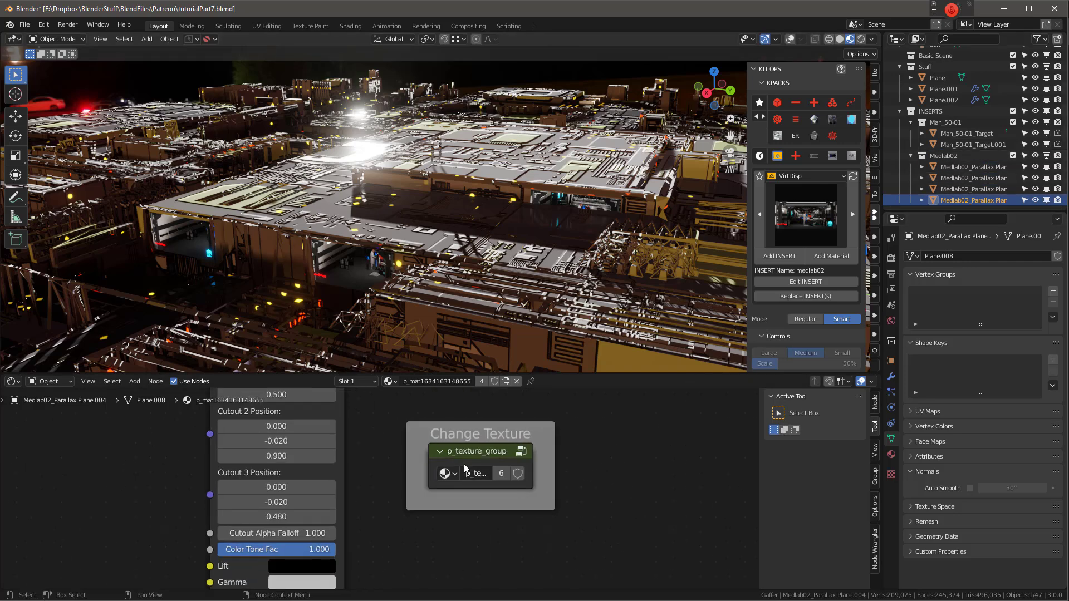
key("Tab")
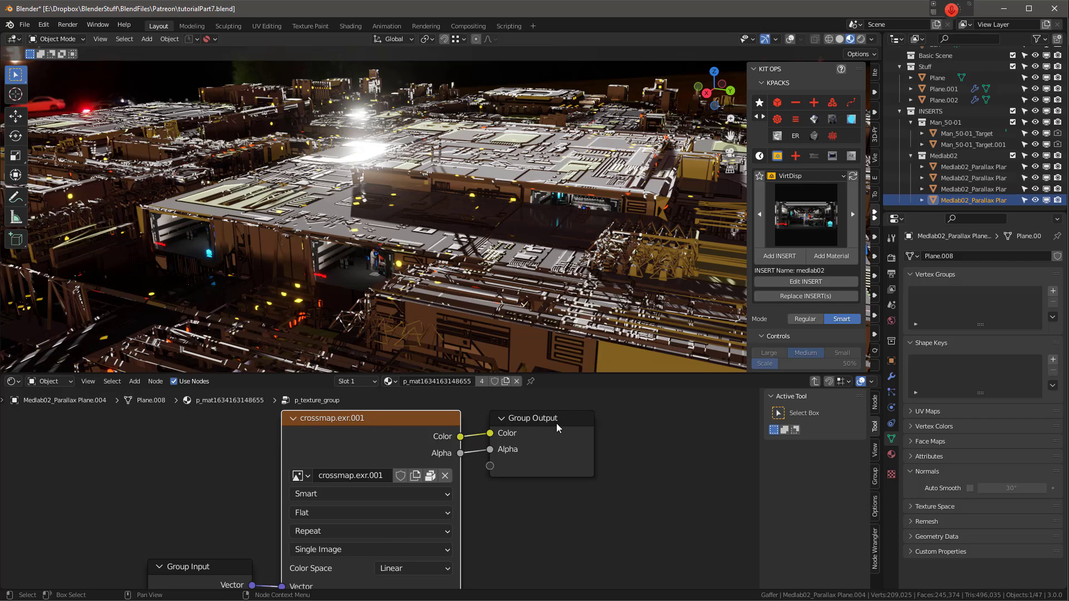
left_click_drag(556, 423, 672, 436)
left_click_drag(439, 412, 326, 417)
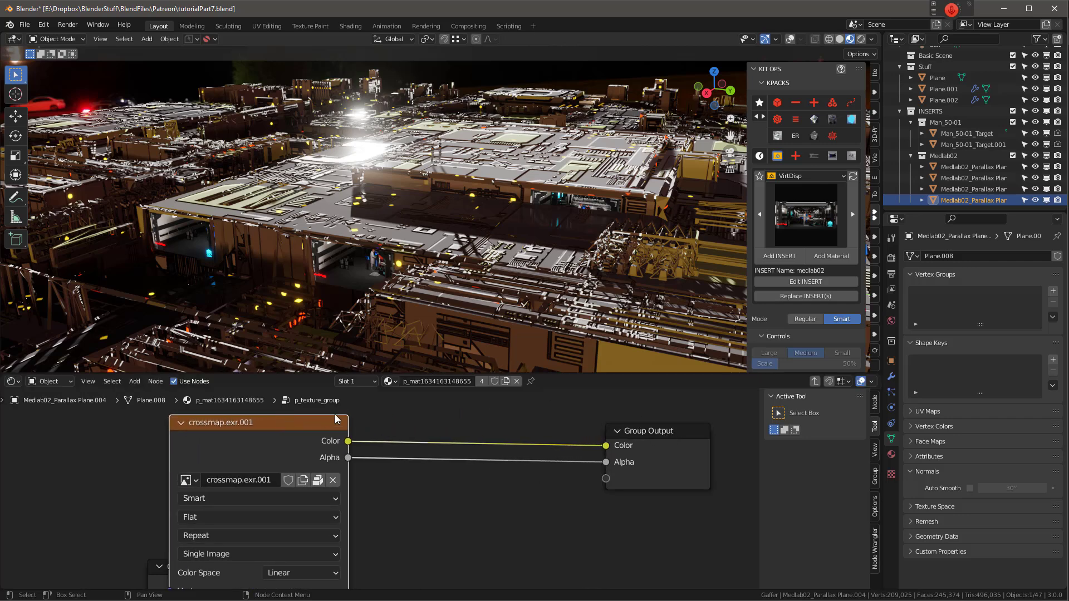
Insert a Math node between the crossmap.exr.001 Color output and the Group Output, and set its operation to Multiply.
key("shift+a")
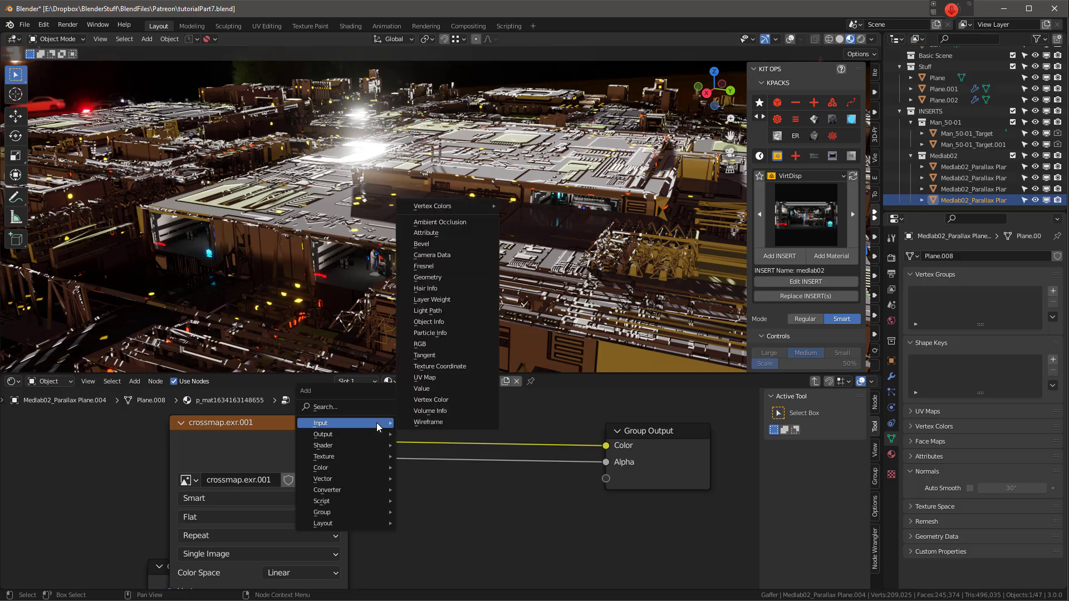
mouse_move(330, 490)
left_click(427, 424)
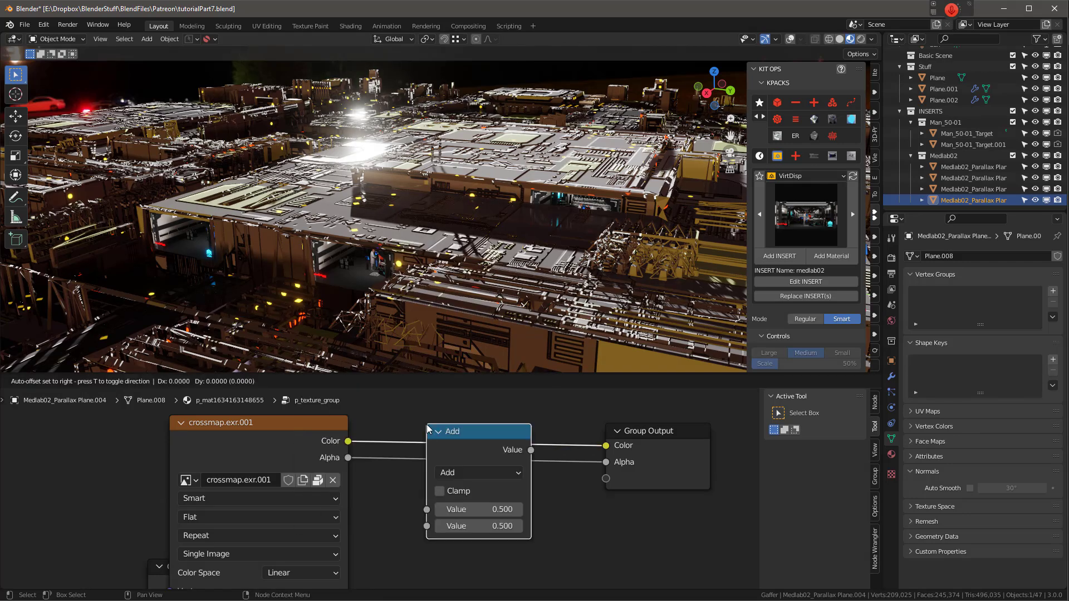
left_click(405, 417)
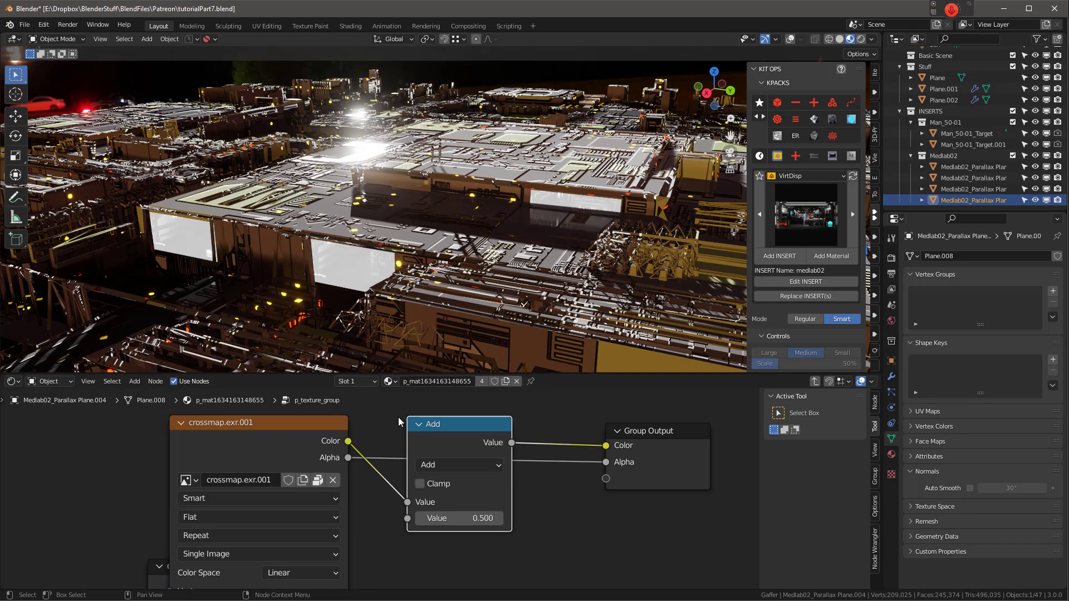
left_click(446, 464)
left_click(449, 302)
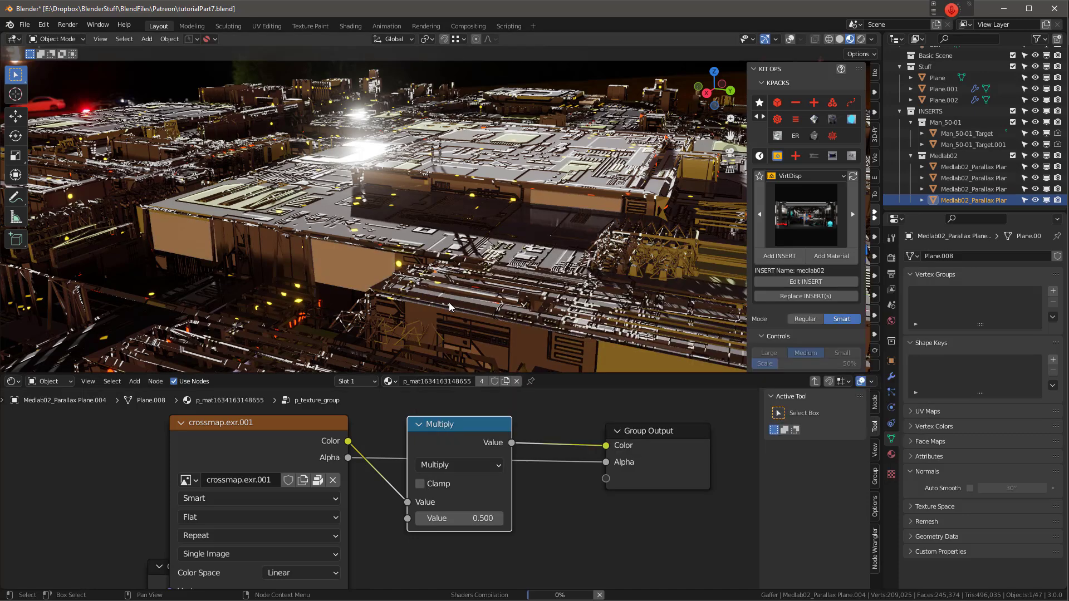
Set the Multiply node's value to 2 and check the inserts' interiors in the scene.
left_click(426, 516)
type("2")
key("Return")
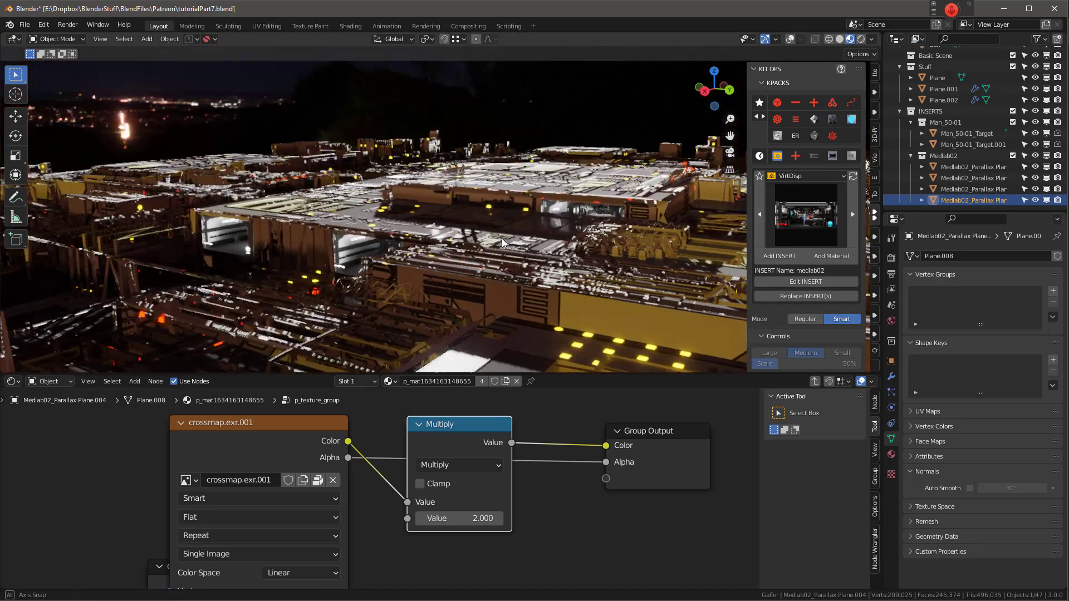
middle_click_drag(511, 248, 295, 246, "shift")
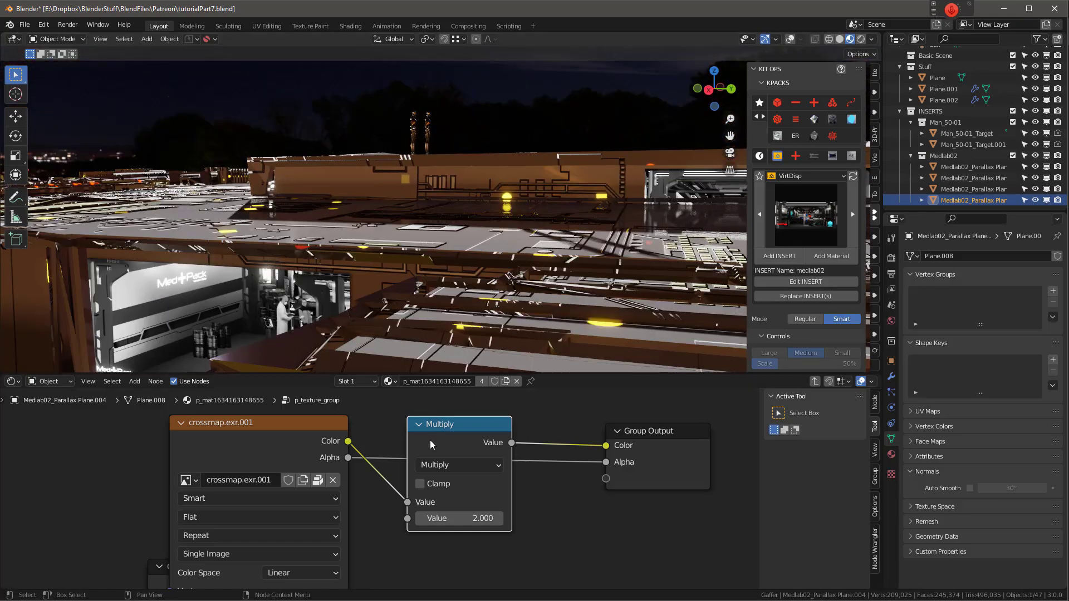
Try the Multiply node's Clamp option, switch it back off, and inspect the medlab02 interior up close.
middle_click_drag(533, 576, 490, 567)
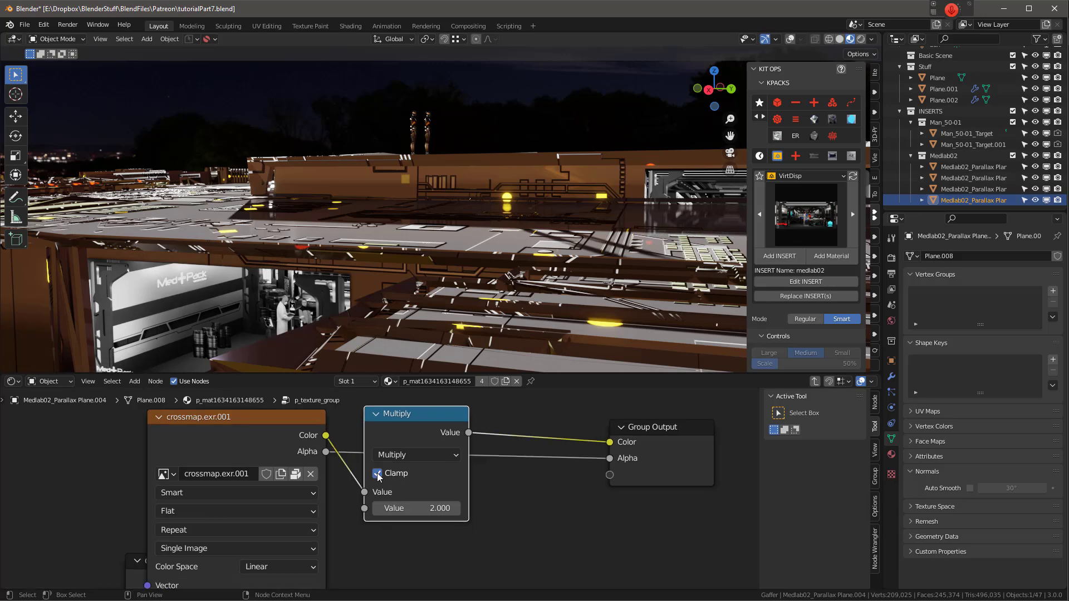
left_click(377, 473)
left_click(379, 474)
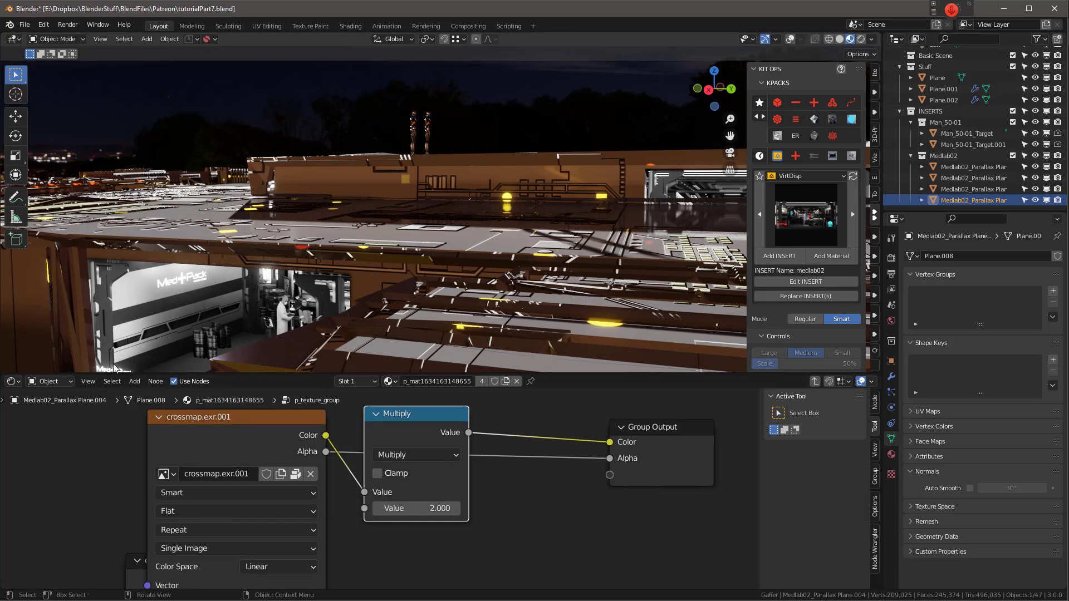
scroll(228, 322, "up", 5)
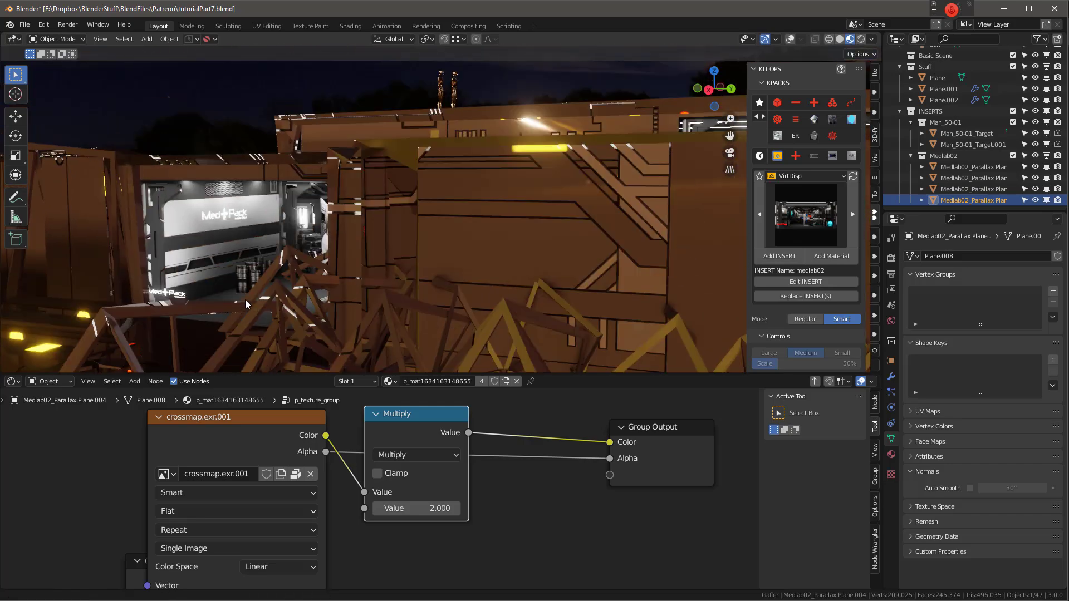
scroll(299, 297, "up", 3)
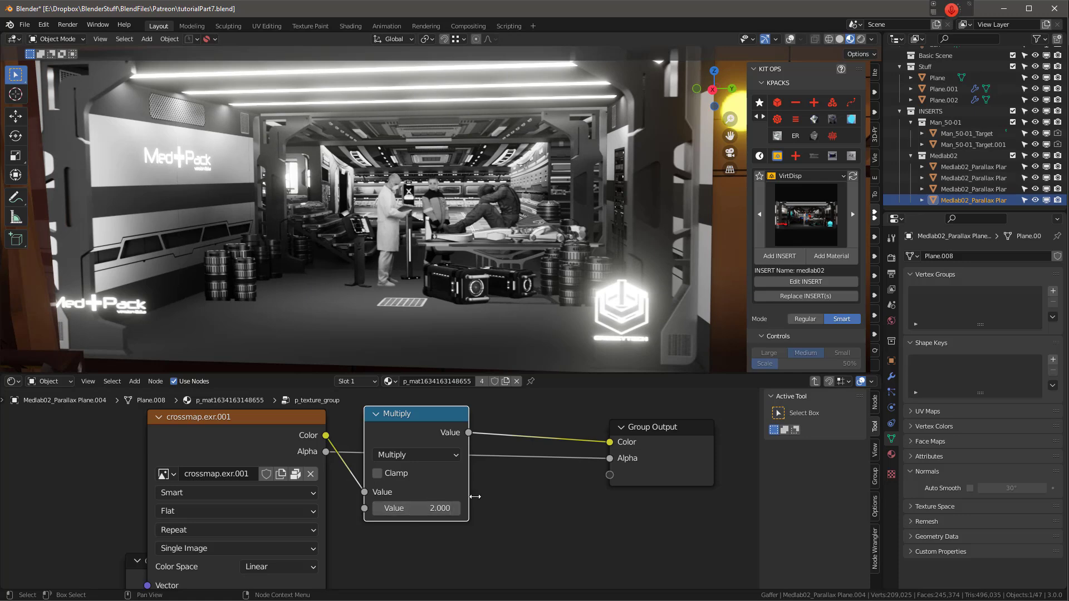
Move the Group Output node further away and insert an RGB Curves node between the Multiply node and the Group Output.
left_click_drag(639, 435, 672, 432)
left_click(409, 418)
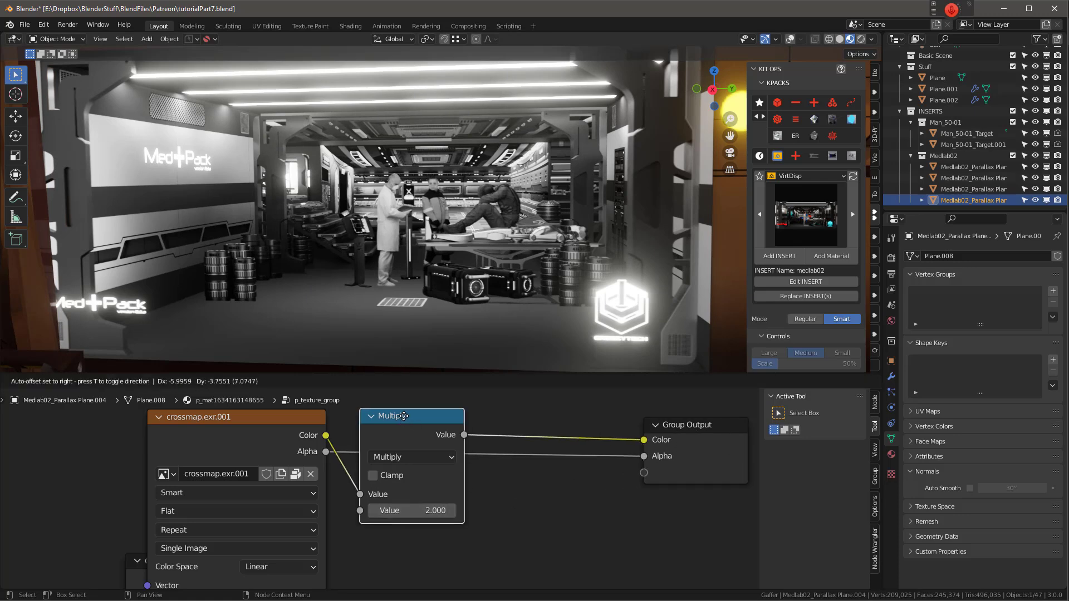
middle_click_drag(409, 418, 411, 439)
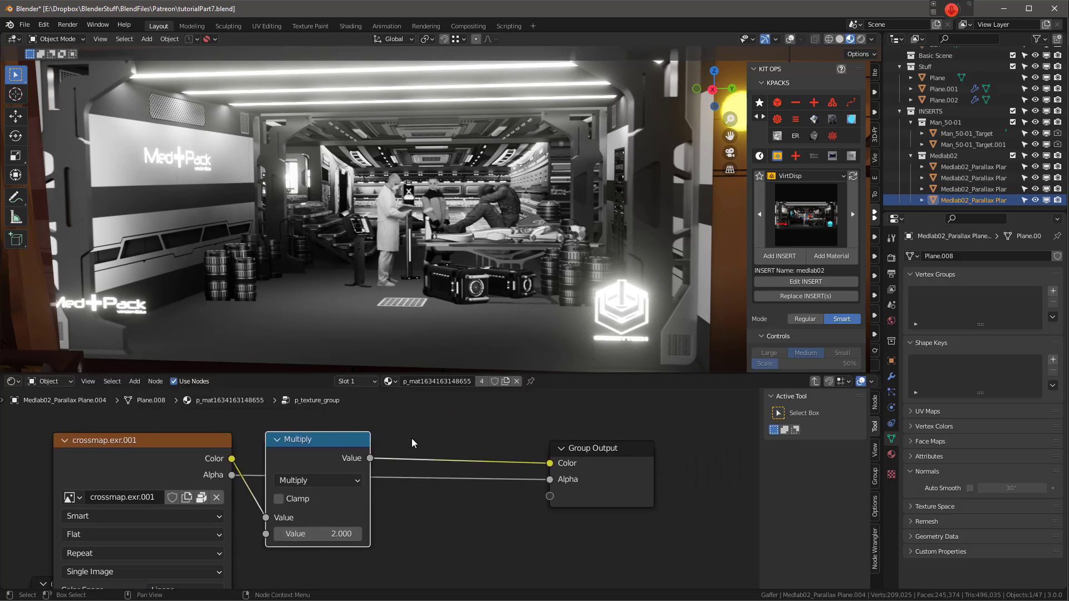
key("shift+a")
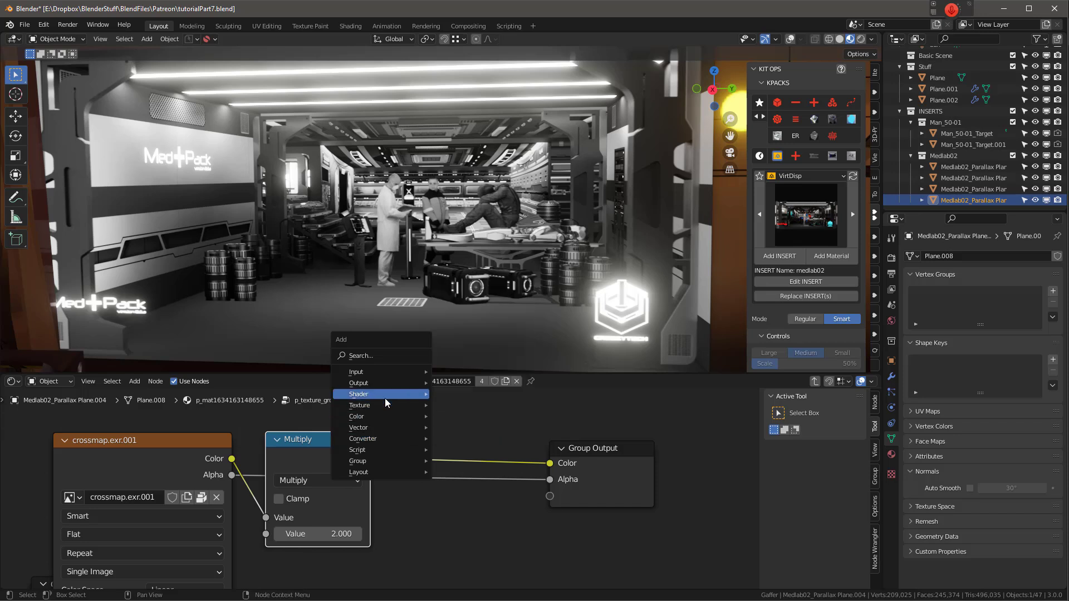
mouse_move(385, 398)
mouse_move(376, 418)
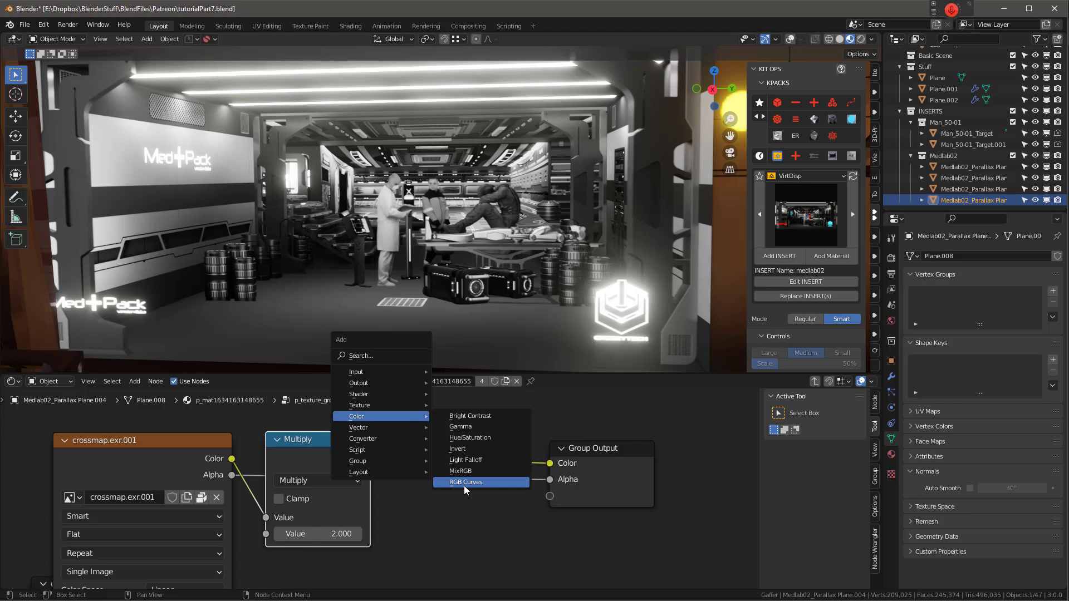
left_click(464, 482)
left_click(382, 442)
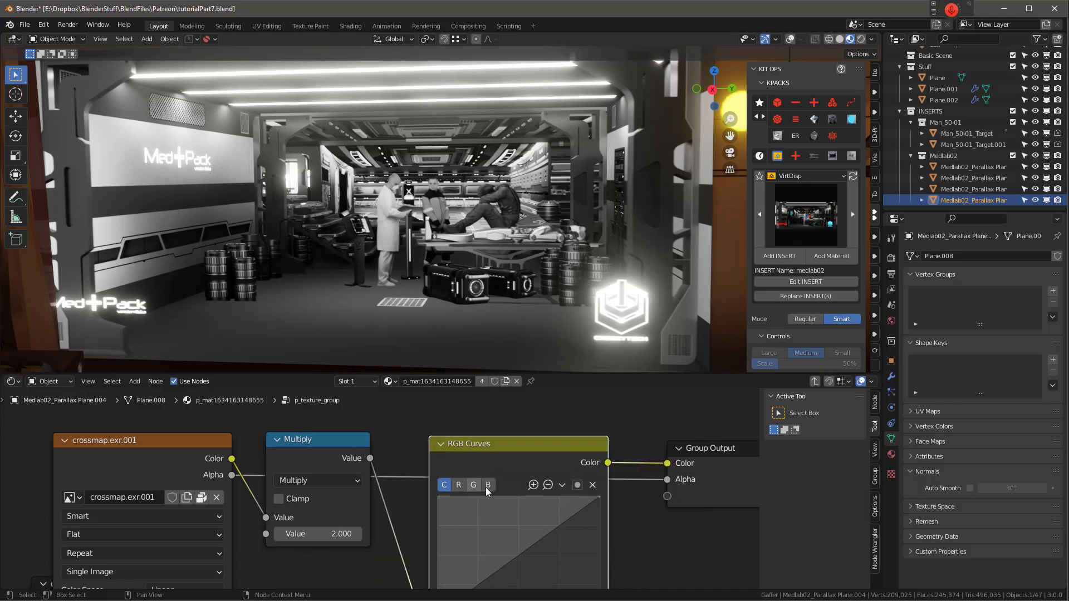
Select the second medlab02 insert on the lower wall and bring up the RGB Curves node in its p_texture_group.
scroll(405, 217, "down", 8)
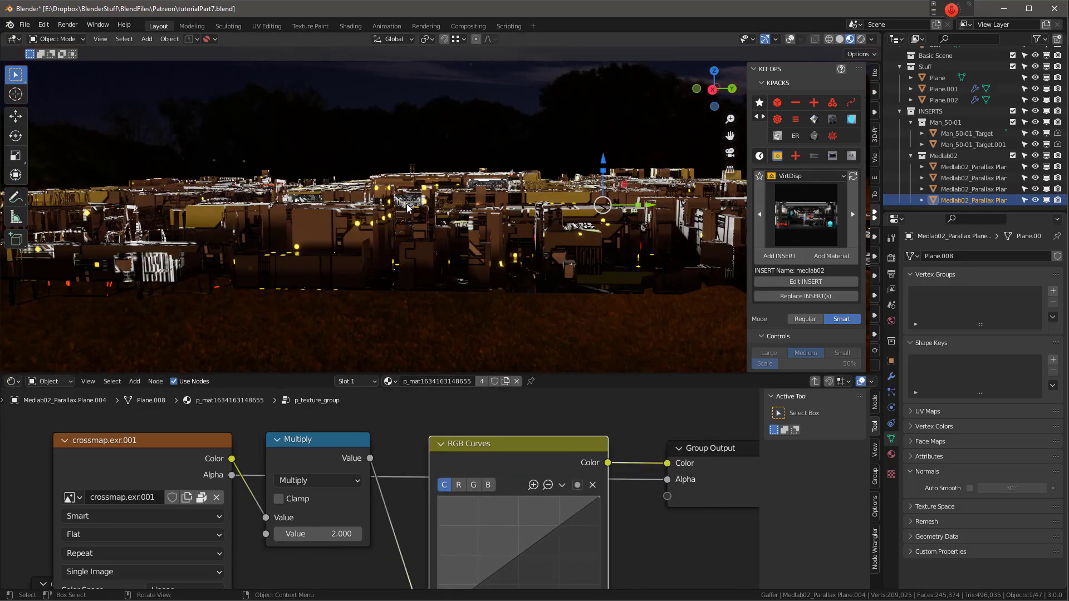
scroll(405, 218, "up", 3)
middle_click_drag(405, 218, 283, 269)
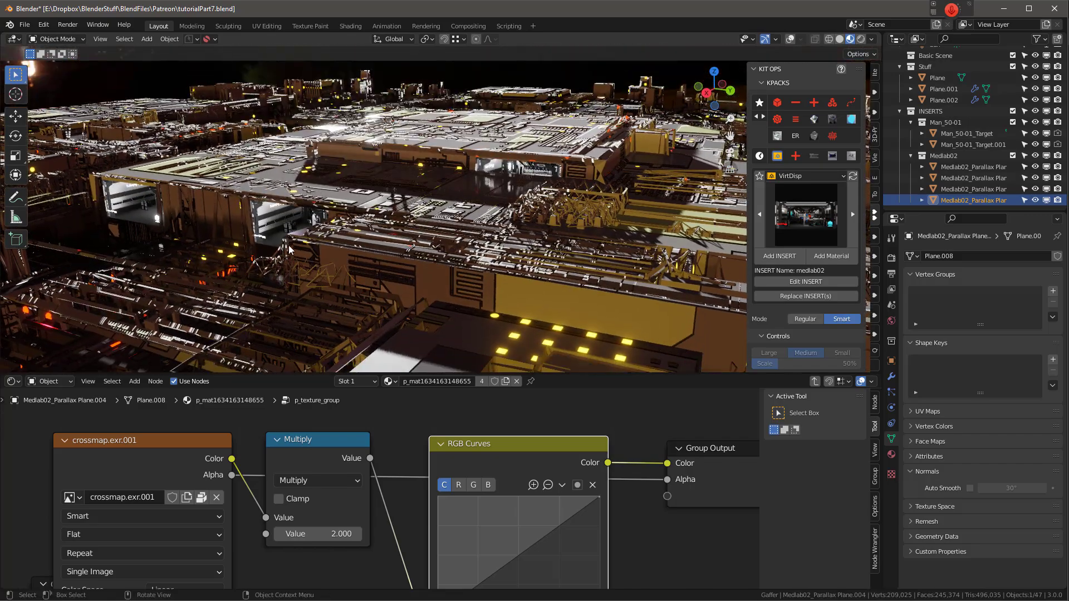
scroll(292, 255, "up", 3)
scroll(440, 255, "up", 3)
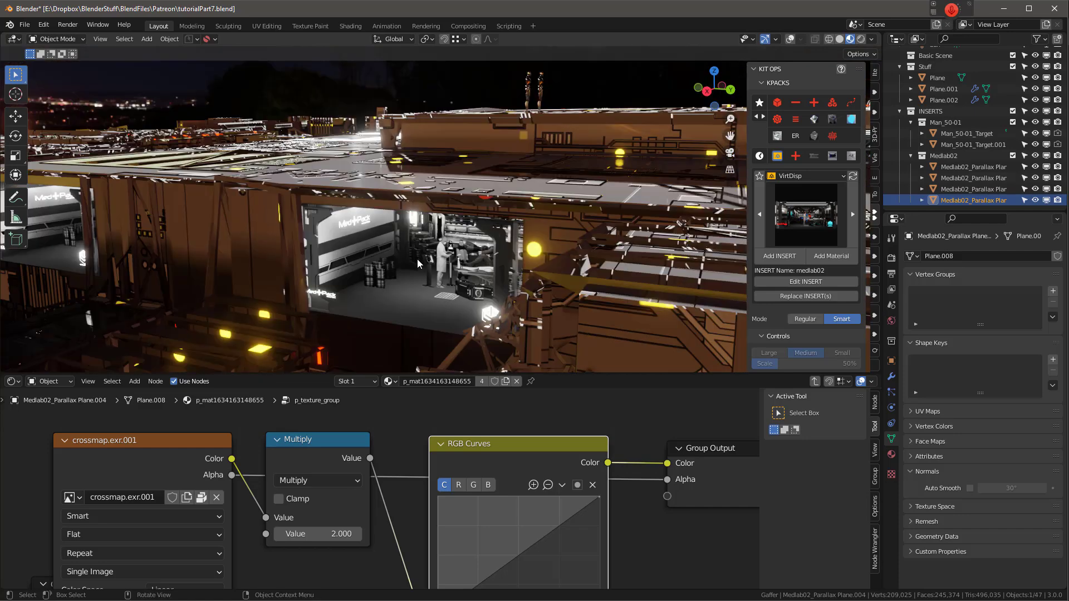
left_click(419, 263)
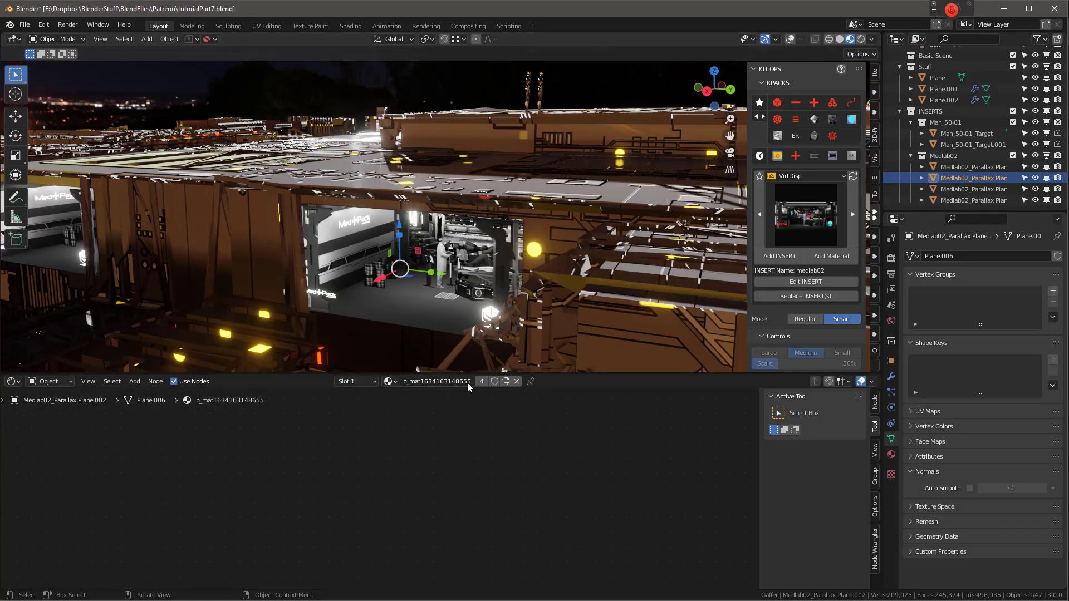
key("Home")
scroll(440, 490, "up", 6)
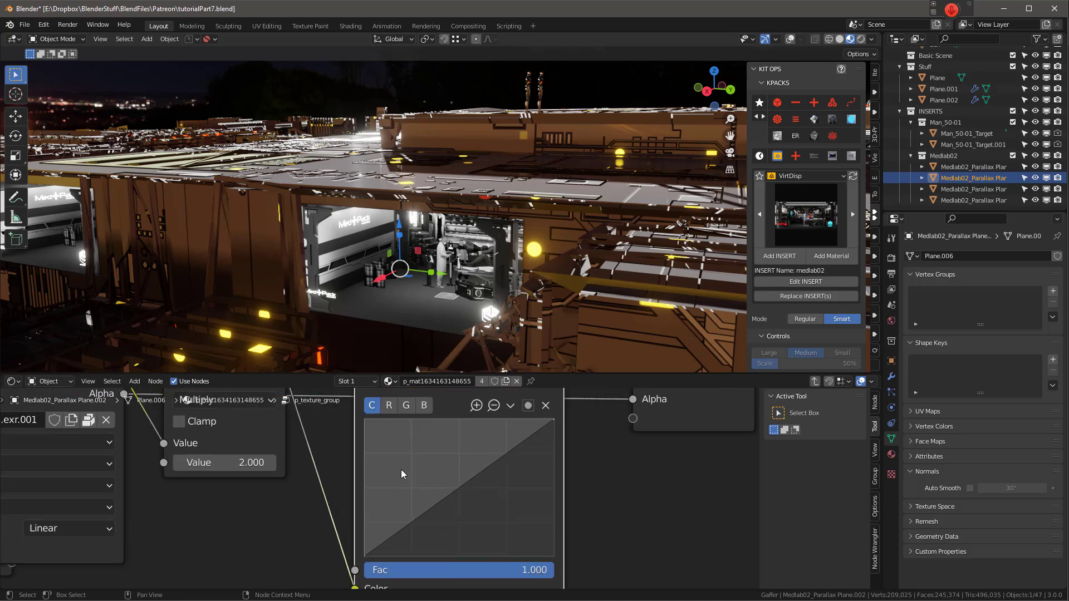
Raise the RGB Curves midpoints: red to X 0.37727, Y 0.64375 and green to X 0.40455, Y 0.59375.
scroll(476, 486, "down", 2)
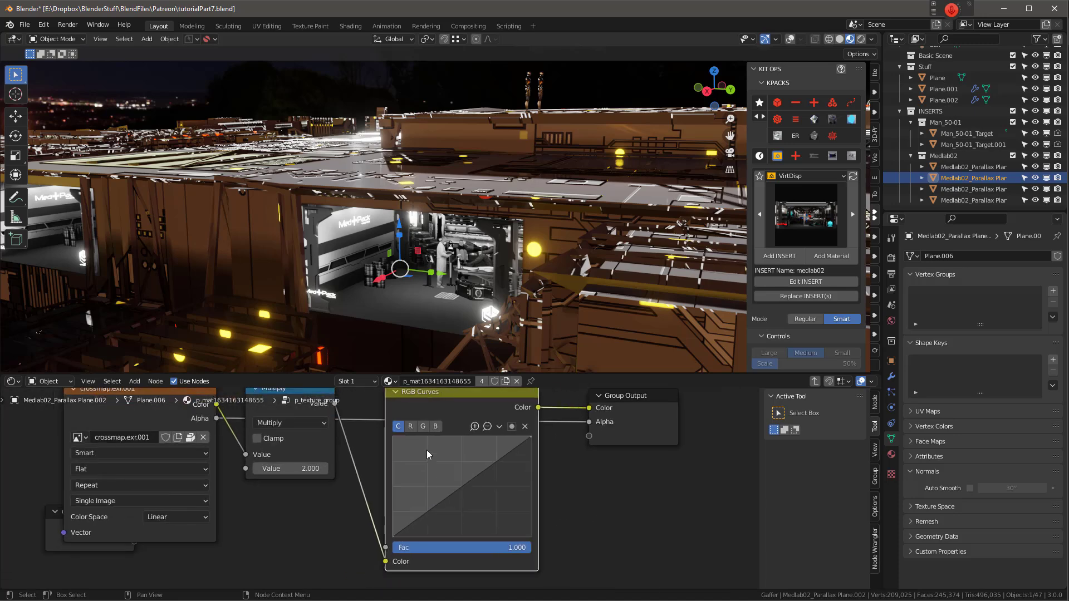
left_click(410, 427)
left_click_drag(462, 489, 440, 472)
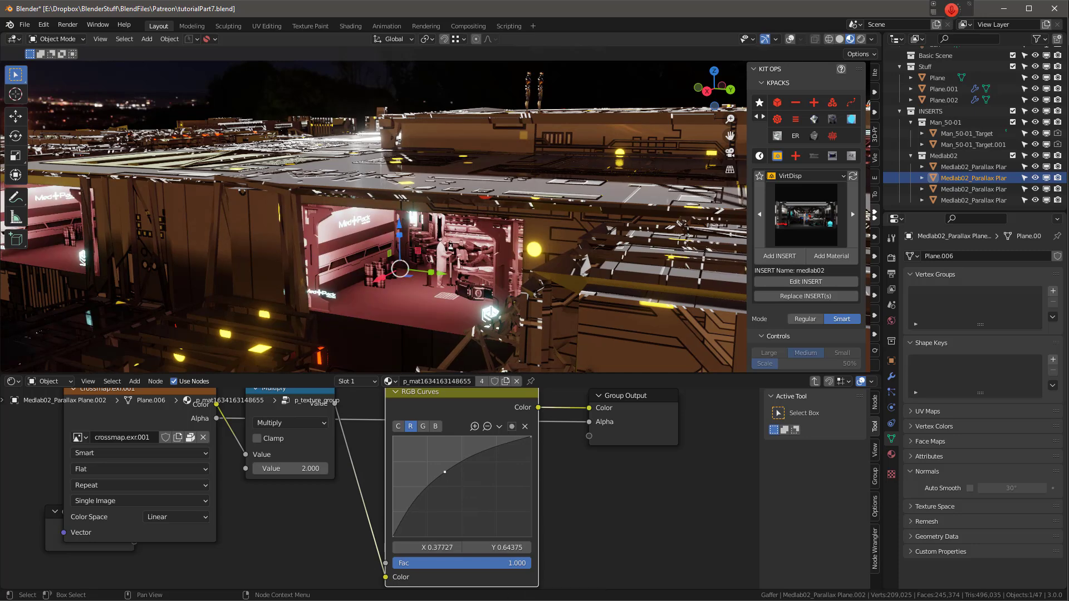
left_click(423, 427)
mouse_move(455, 489)
left_mouse_down()
mouse_move(439, 470)
mouse_move(449, 477)
left_mouse_up()
middle_click_drag(515, 245, 310, 206)
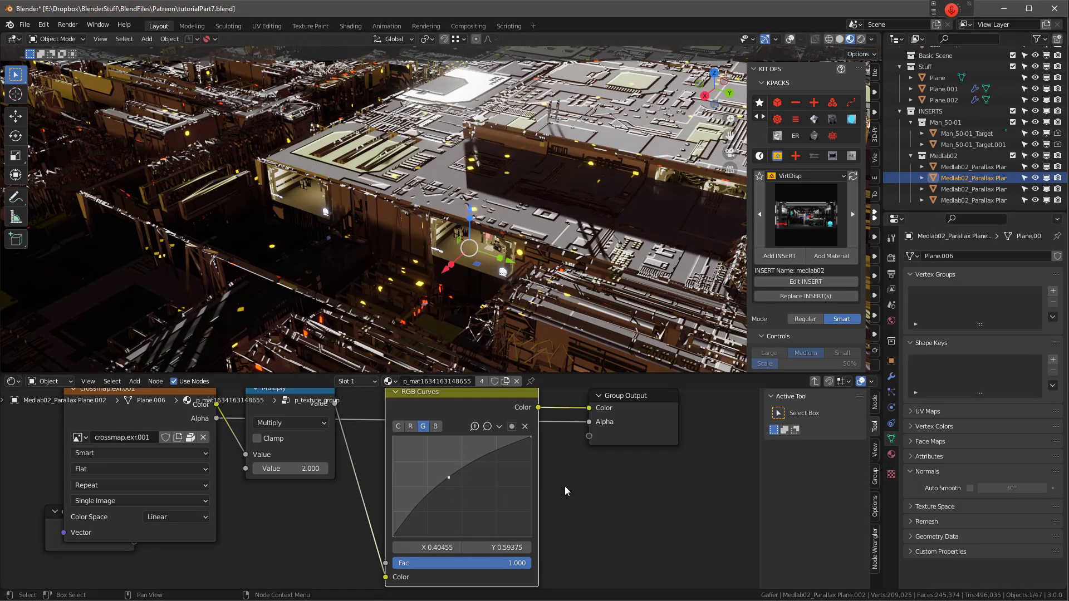
Exit the texture group and examine the whole platform scene and its lit interiors in Rendered shading.
key("Tab")
mouse_move(400, 252)
middle_mouse_down()
mouse_move(415, 194)
mouse_move(296, 163)
mouse_move(400, 185)
middle_mouse_up()
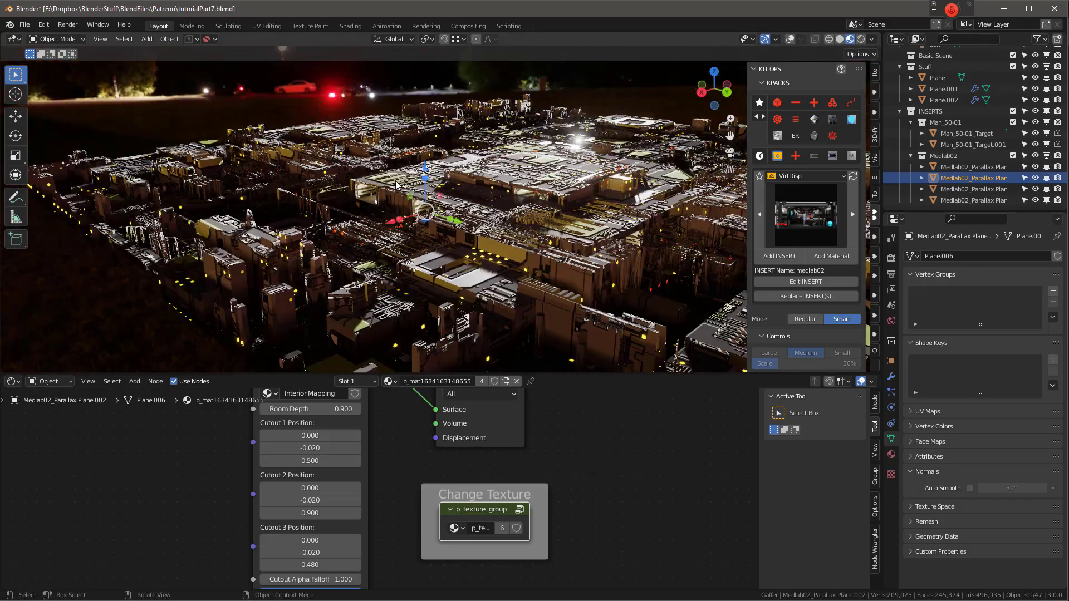
key("z")
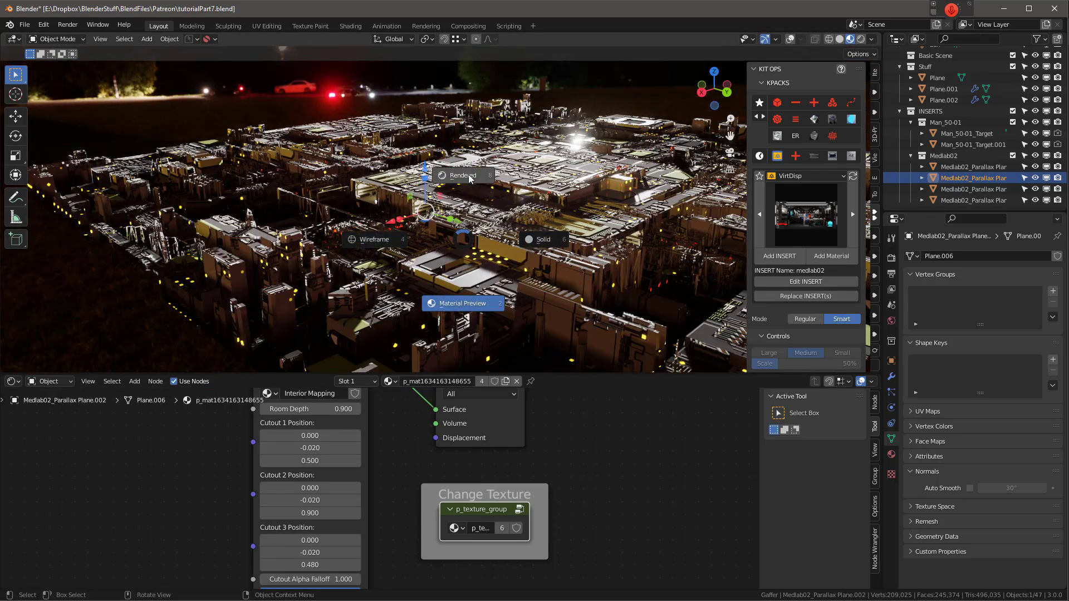
left_click(469, 176)
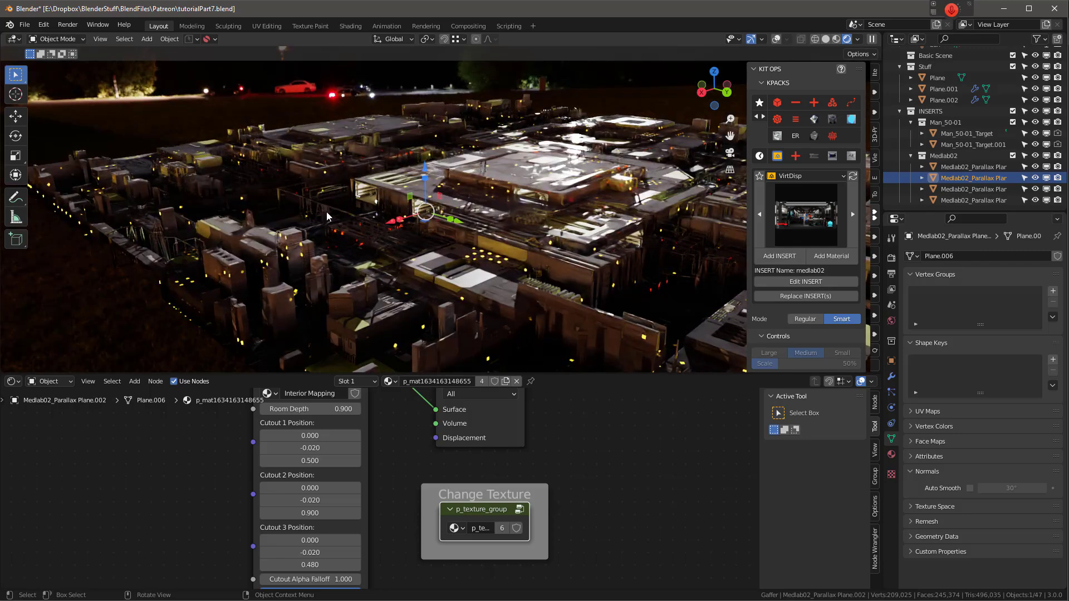
middle_click_drag(594, 253, 553, 246)
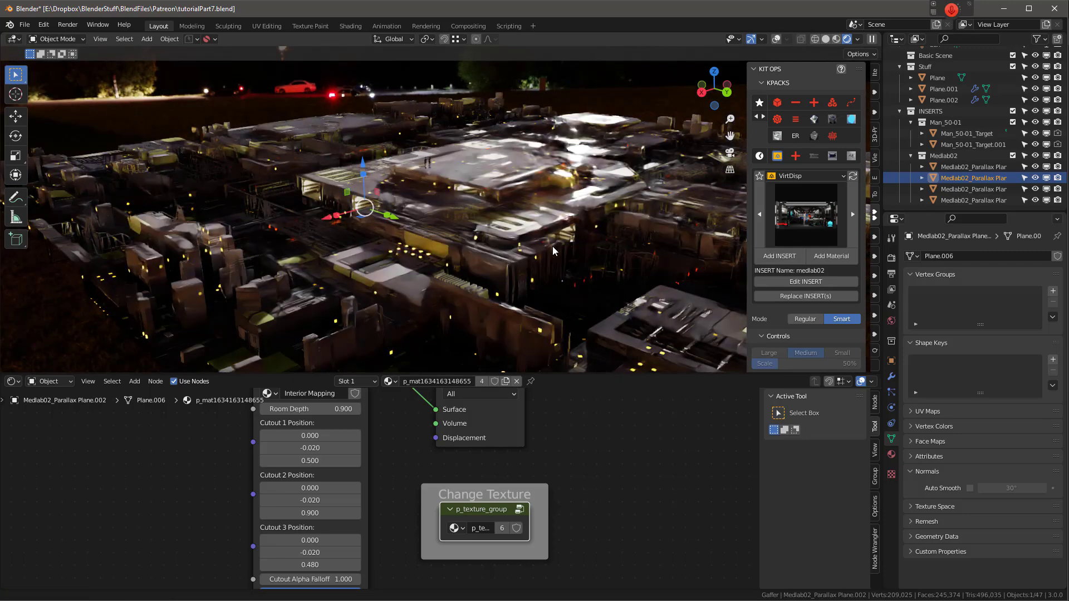
scroll(539, 235, "up", 3)
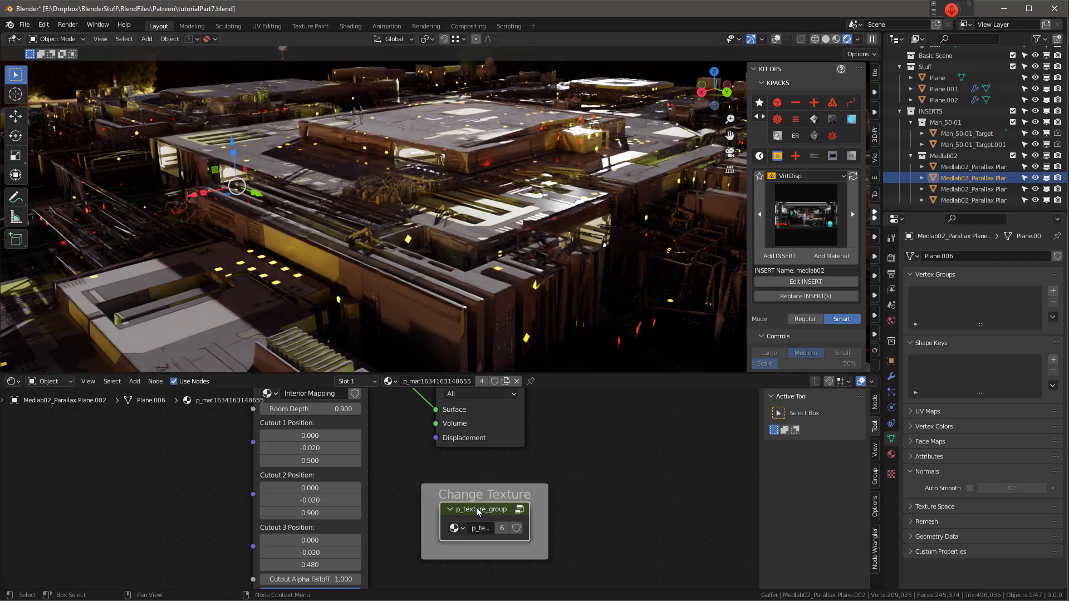
Reopen p_texture_group, set the Multiply node's value to 3, and return the viewport to Material Preview shading.
key("Tab")
left_click(299, 470)
key("Return")
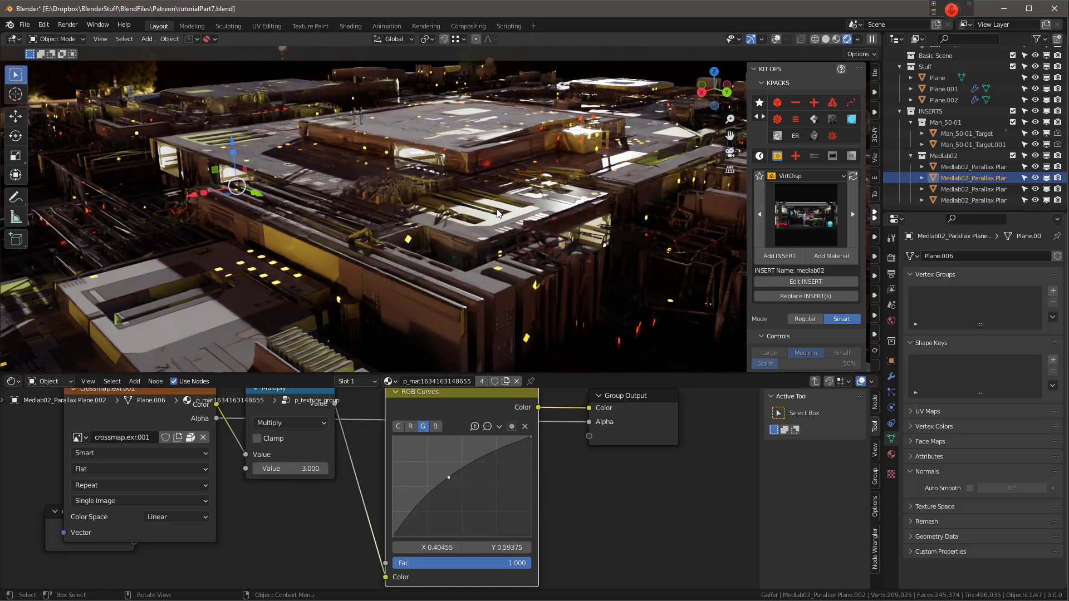
scroll(543, 220, "down", 5)
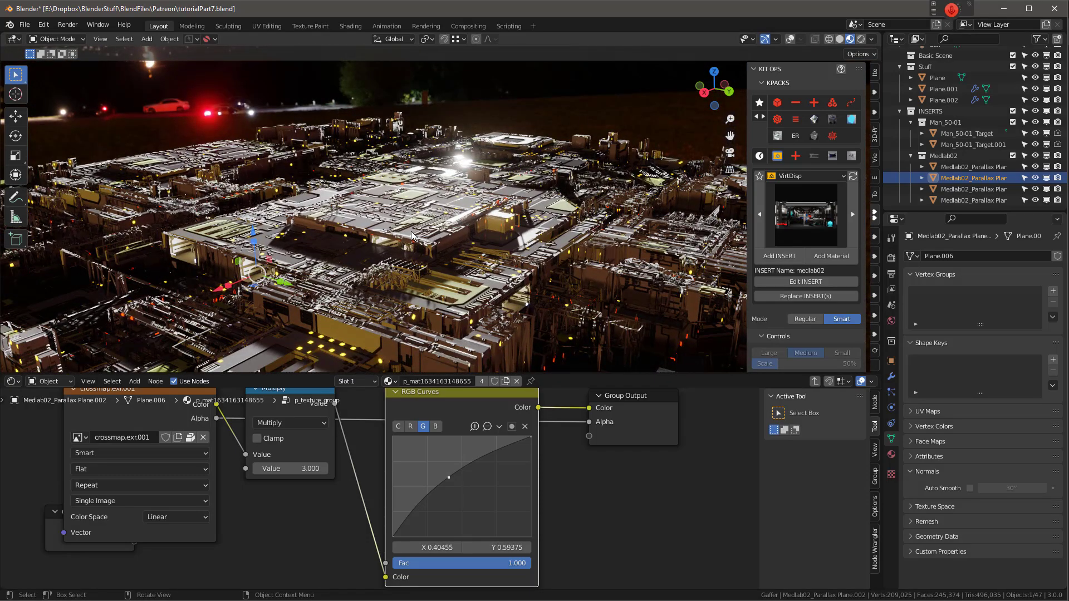
Choose the Greeble-03 insert from the VirtDisp kit pack.
scroll(424, 220, "up", 5)
left_click(795, 225)
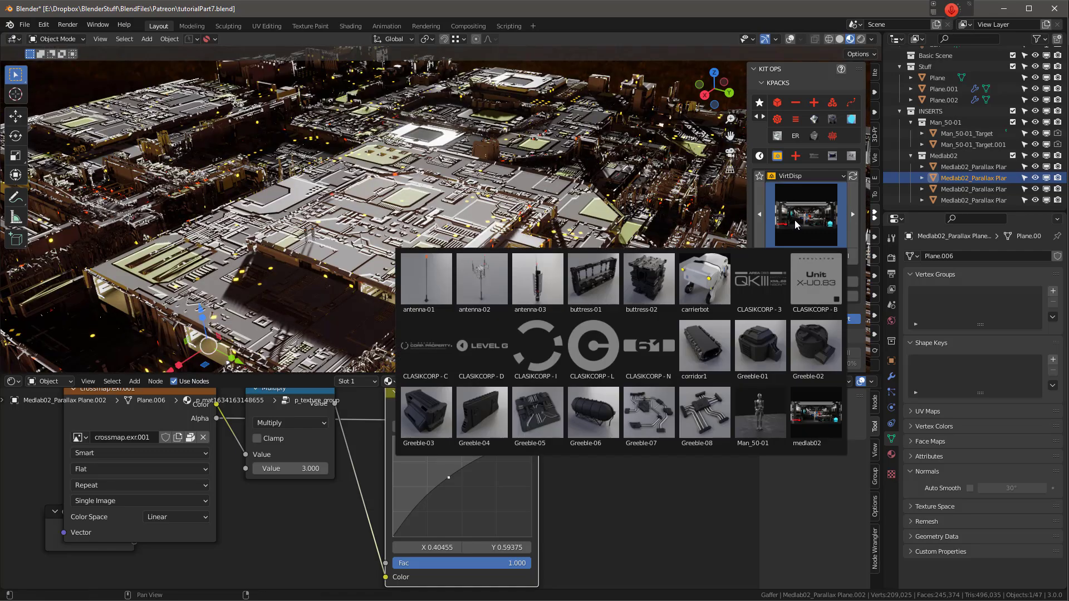
left_click(440, 420)
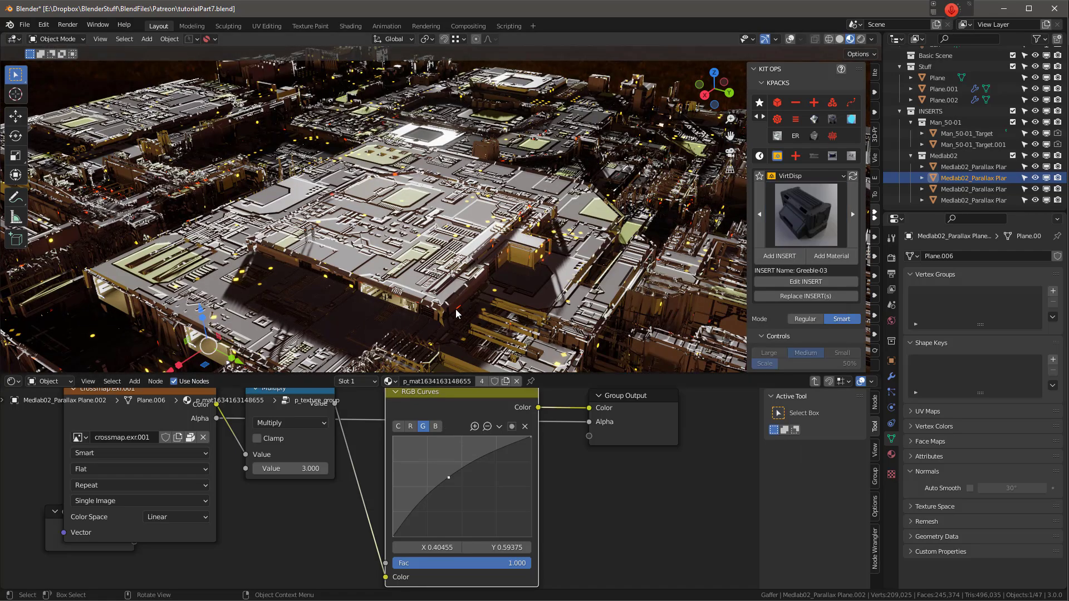
Select the displaced platform Plane.001, reveal its outline with the viewport overlays, and raise it slightly along Z.
left_click(458, 342)
scroll(533, 225, "up", 3)
scroll(535, 223, "up", 3)
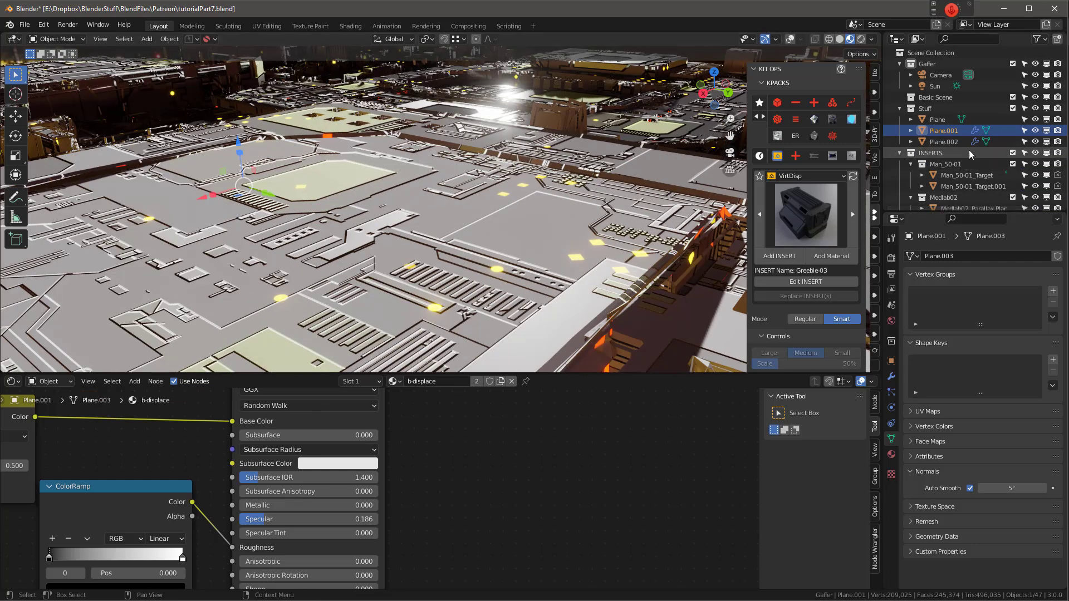
left_click(937, 119)
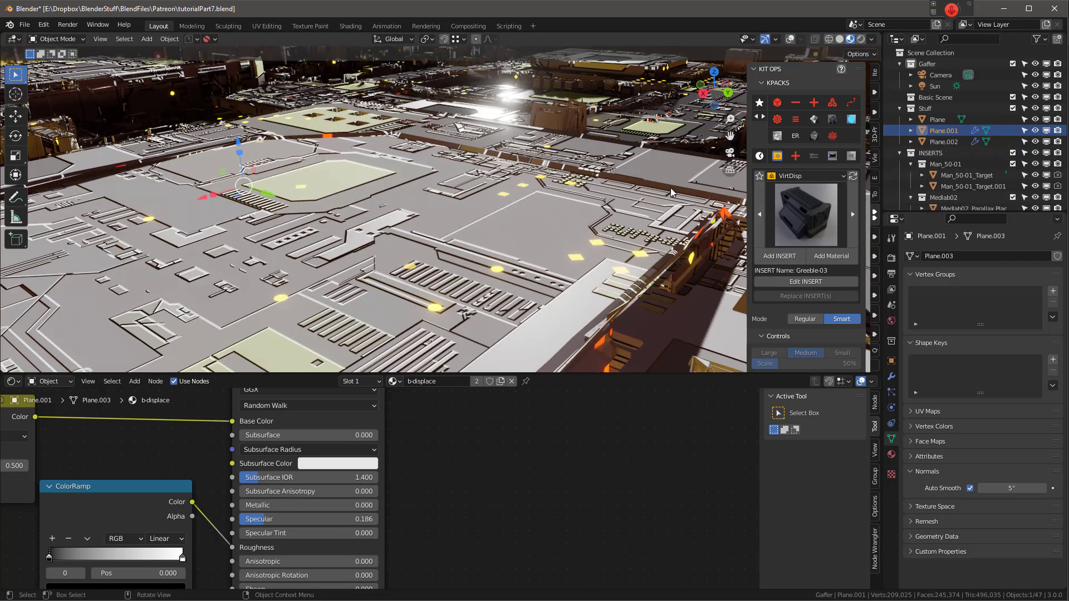
left_click(793, 41)
left_click(930, 132)
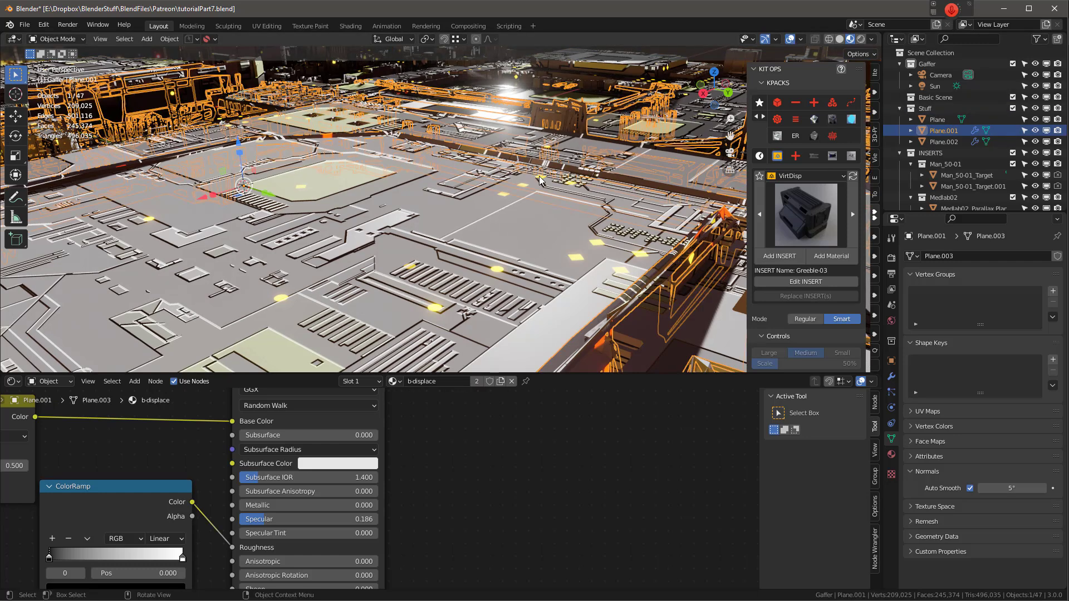
left_click_drag(237, 142, 240, 135)
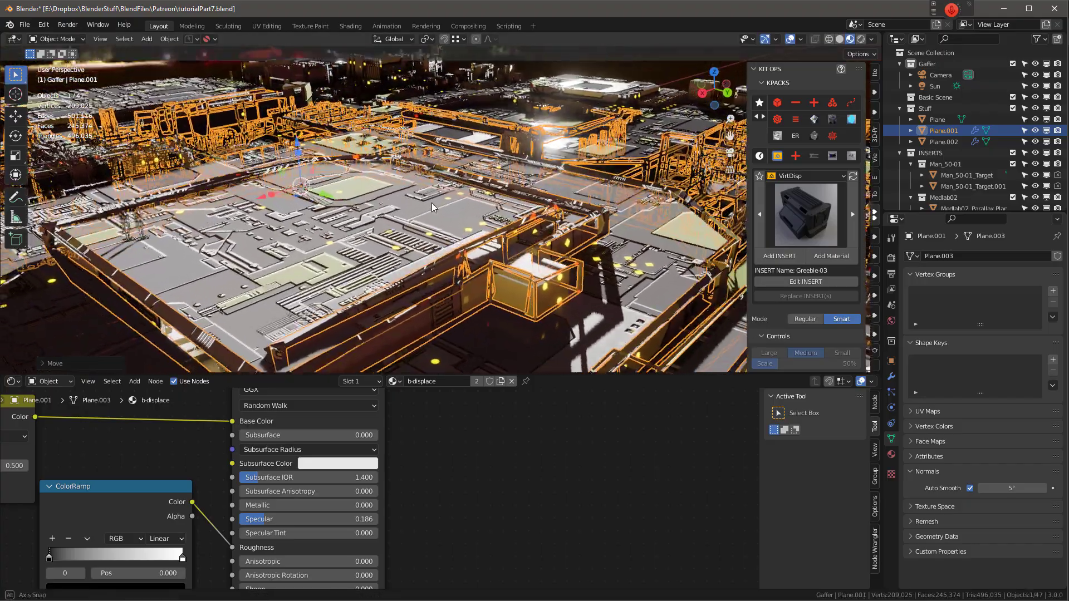
middle_click_drag(463, 233, 640, 262)
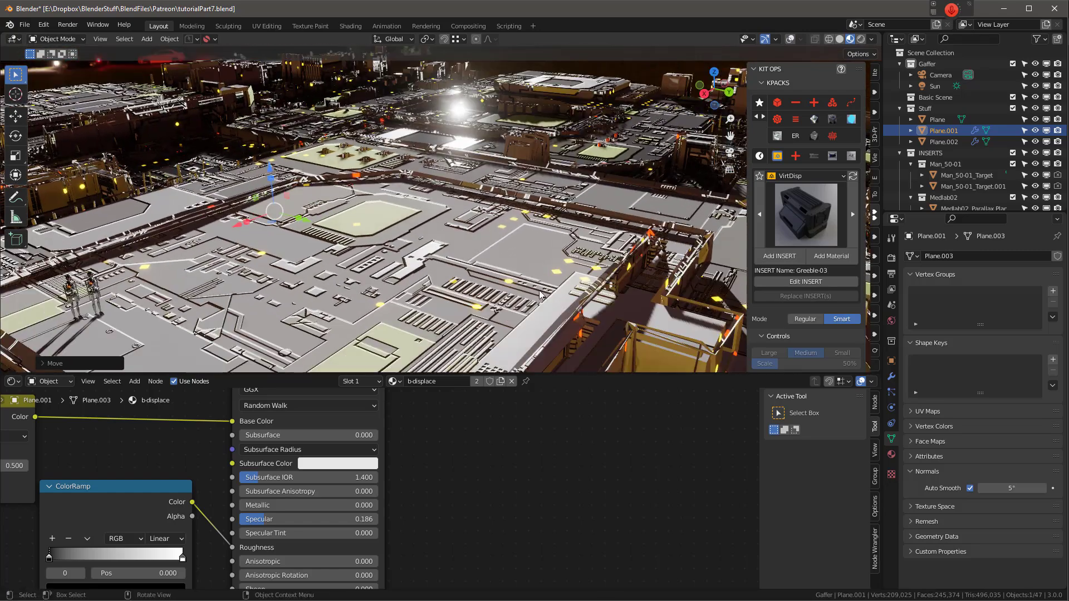
Add the Greeble-03 insert onto the top of the platform, scaled up and rotated.
left_click(493, 229)
left_click(779, 256)
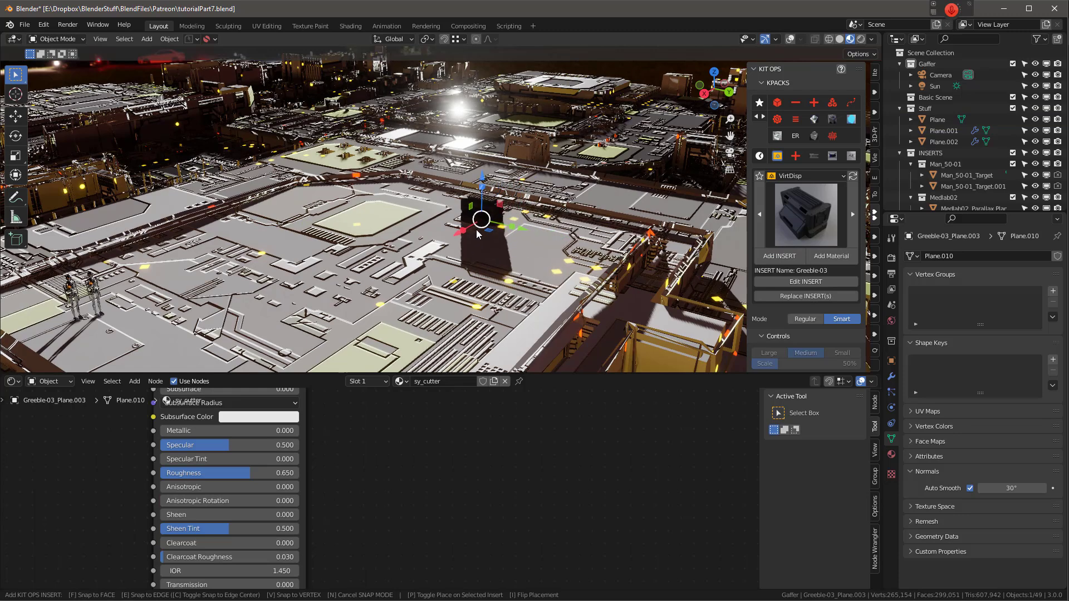
scroll(477, 228, "up", 10, "shift")
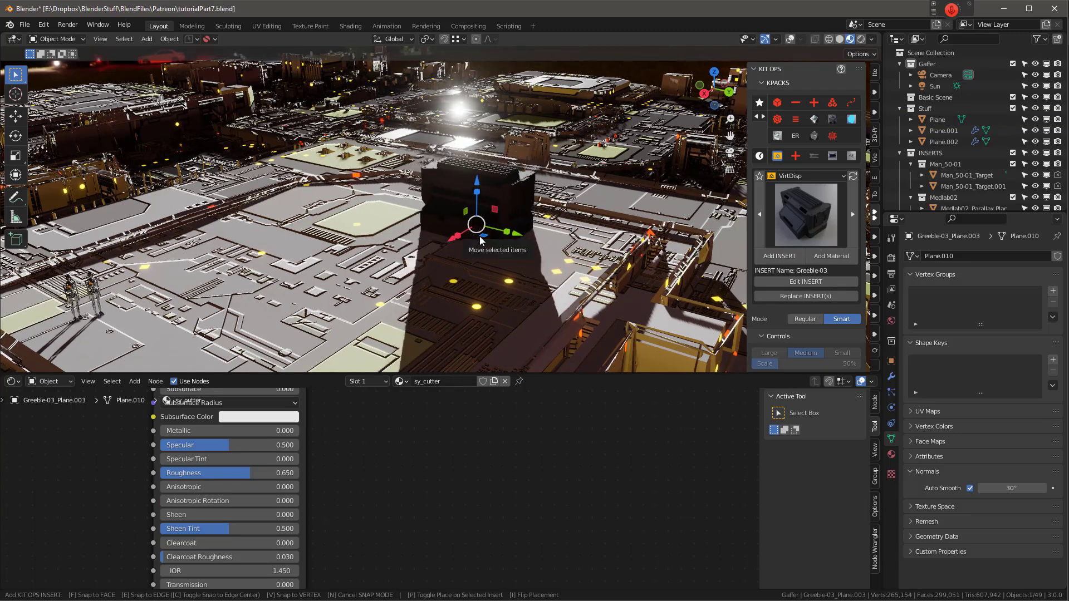
scroll(480, 241, "up", 8, "ctrl")
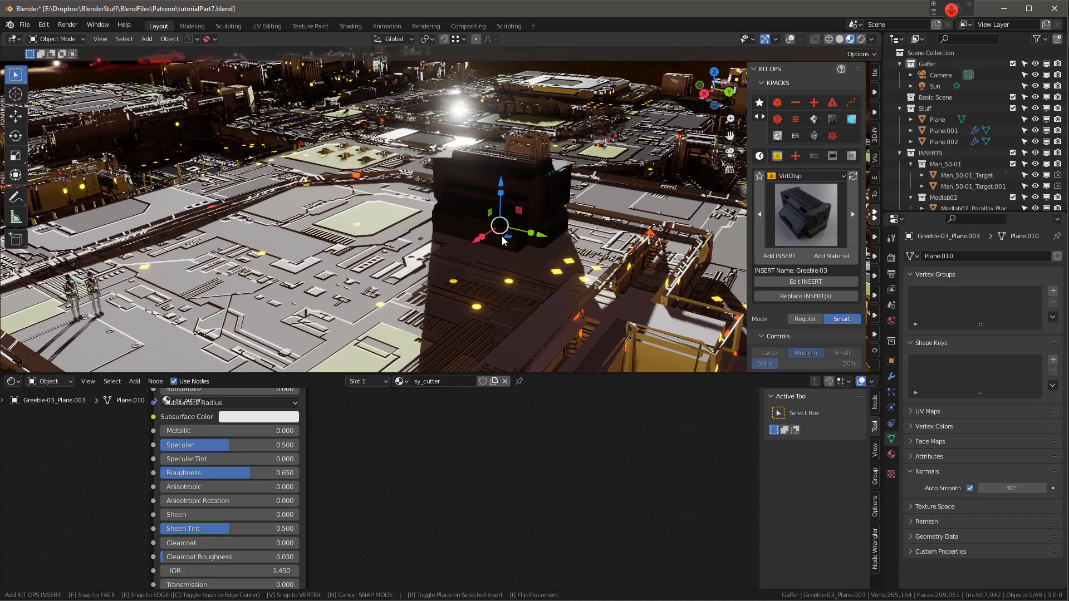
left_click(501, 239)
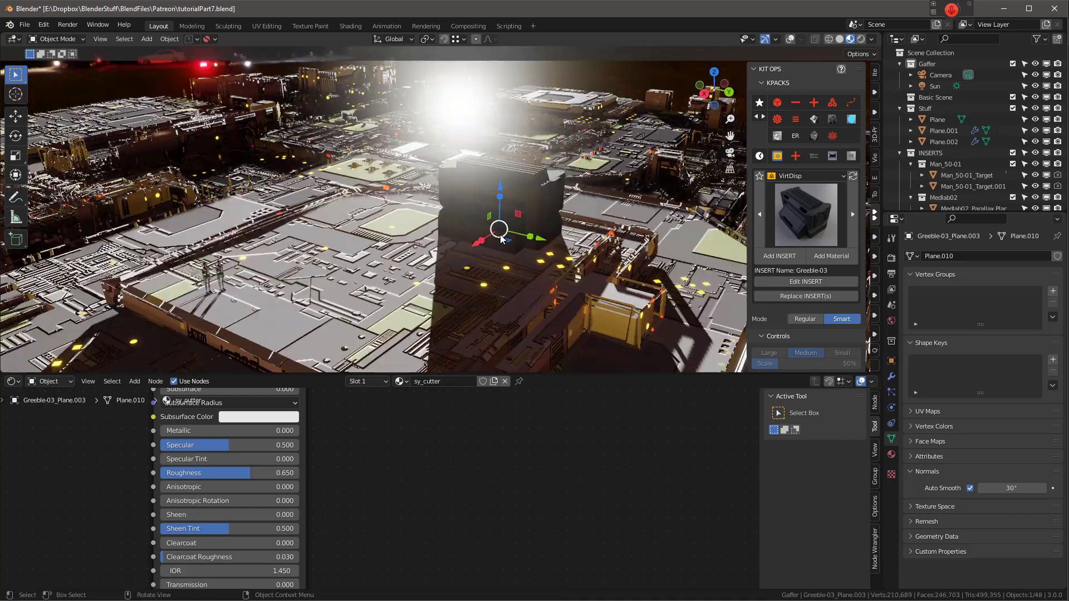
Scale the Greeble-03 insert on the platform up slightly.
scroll(501, 240, "down", 3)
scroll(427, 317, "up", 3)
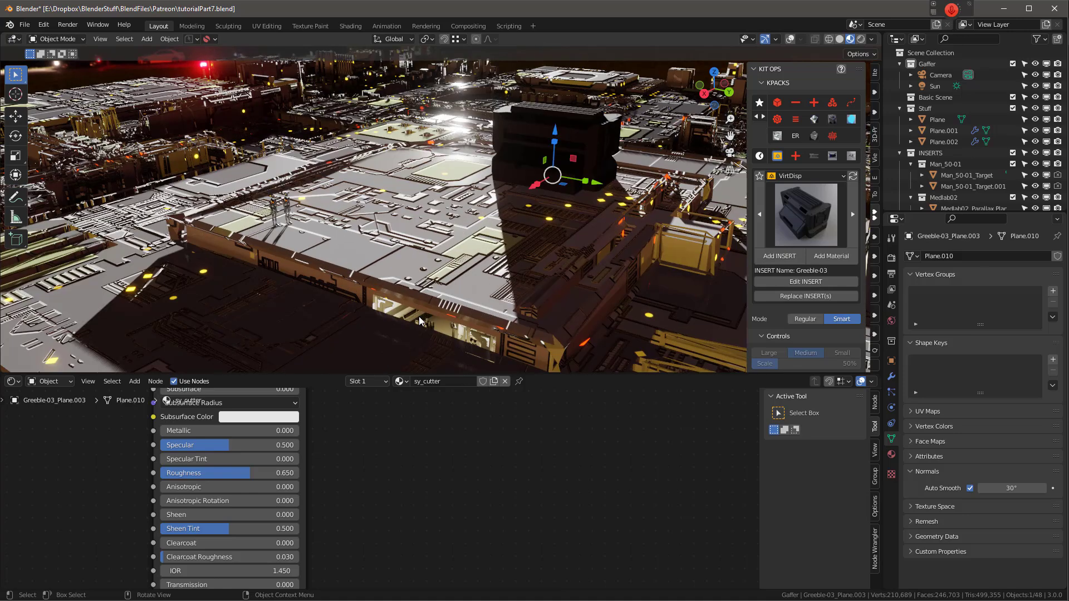
middle_click_drag(588, 216, 508, 207, "shift")
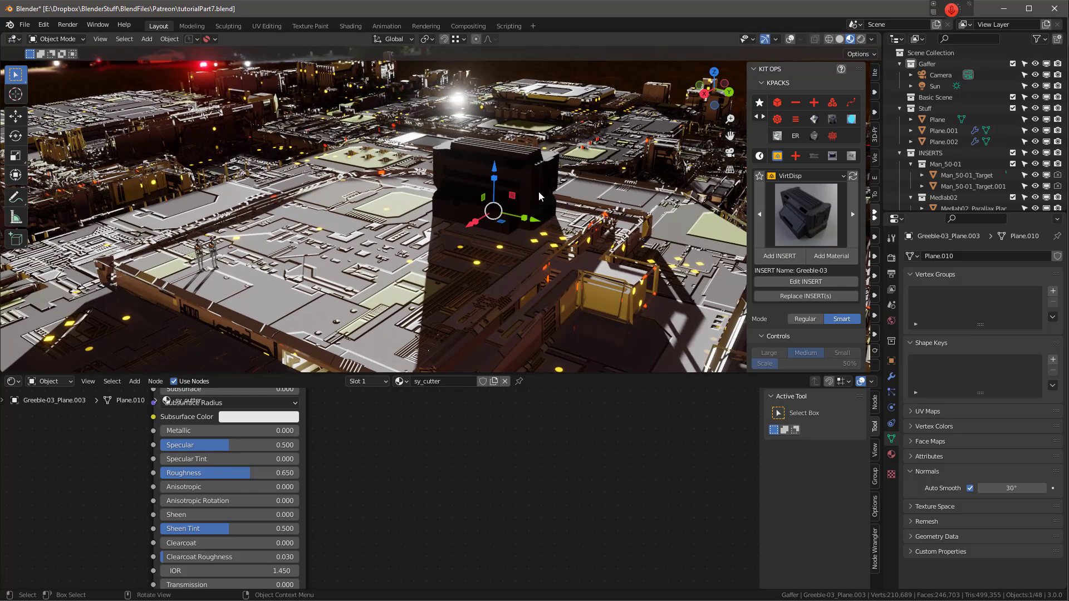
key("s")
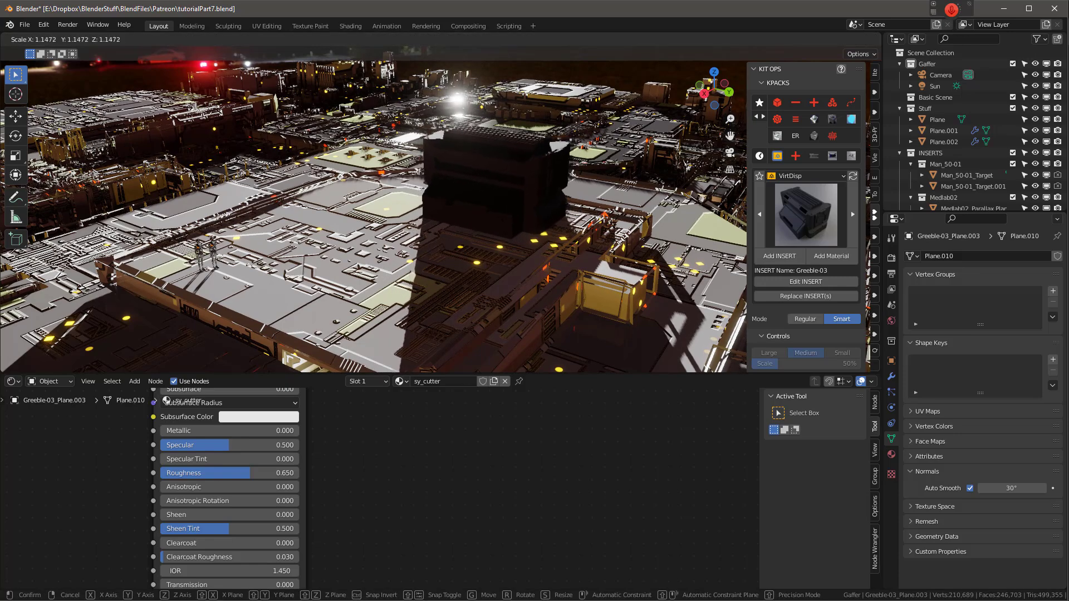
left_click(543, 189)
Switch the viewport to Solid shading and turn off its shadows.
key("z")
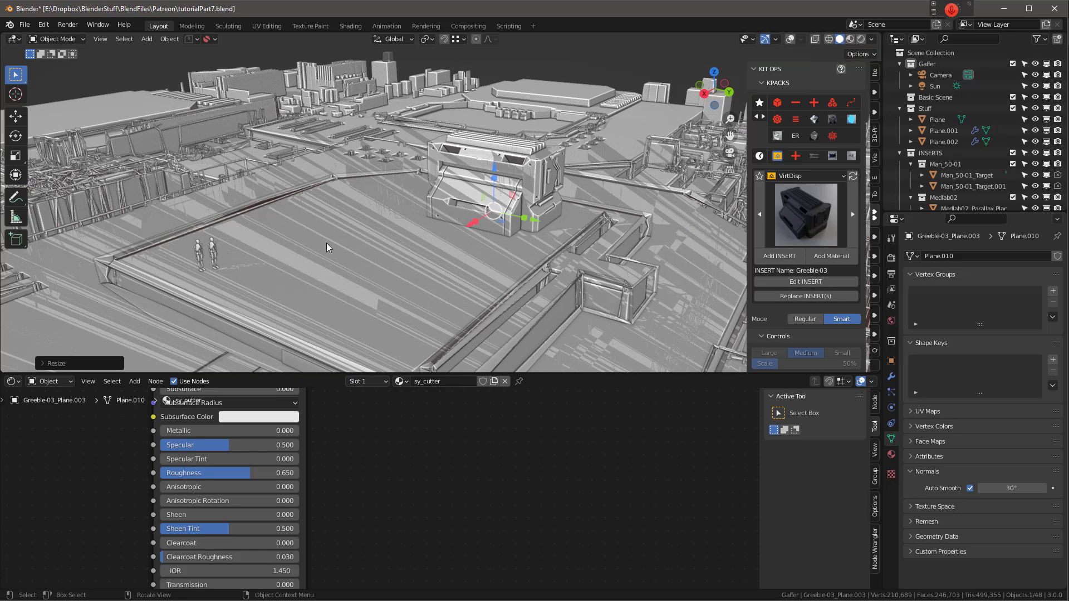
left_click(872, 39)
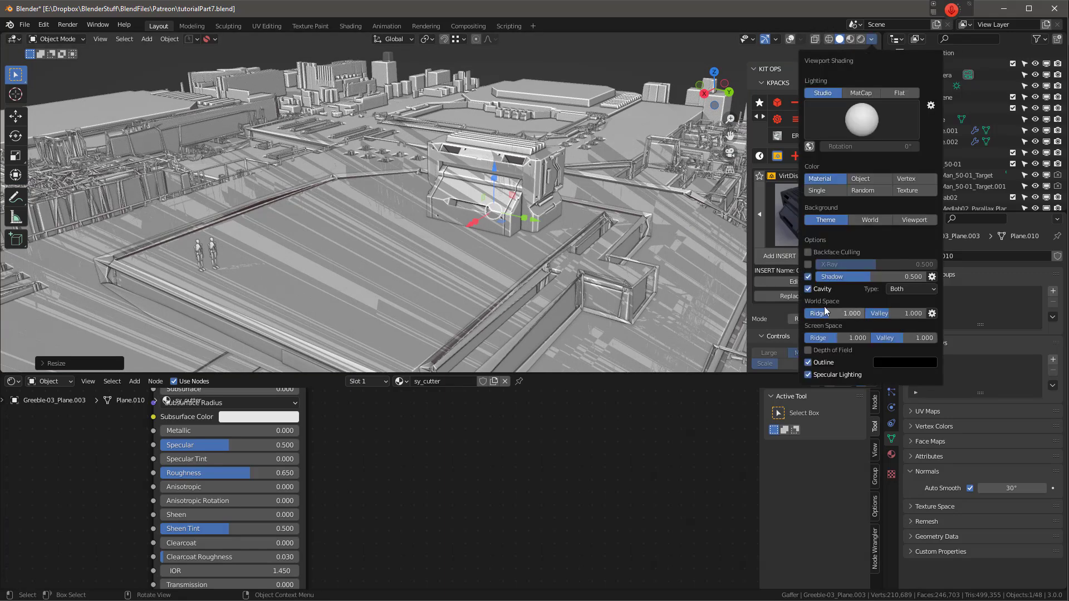
left_click(808, 277)
Move the Greeble-03 insert along X toward the platform's far side and lower it into the platform surface.
left_click_drag(466, 225, 533, 182)
left_click_drag(561, 143, 563, 159)
scroll(551, 184, "up", 4)
middle_click_drag(568, 226, 542, 246, "shift")
scroll(542, 246, "down", 5)
scroll(347, 339, "up", 5)
middle_click_drag(344, 334, 346, 323)
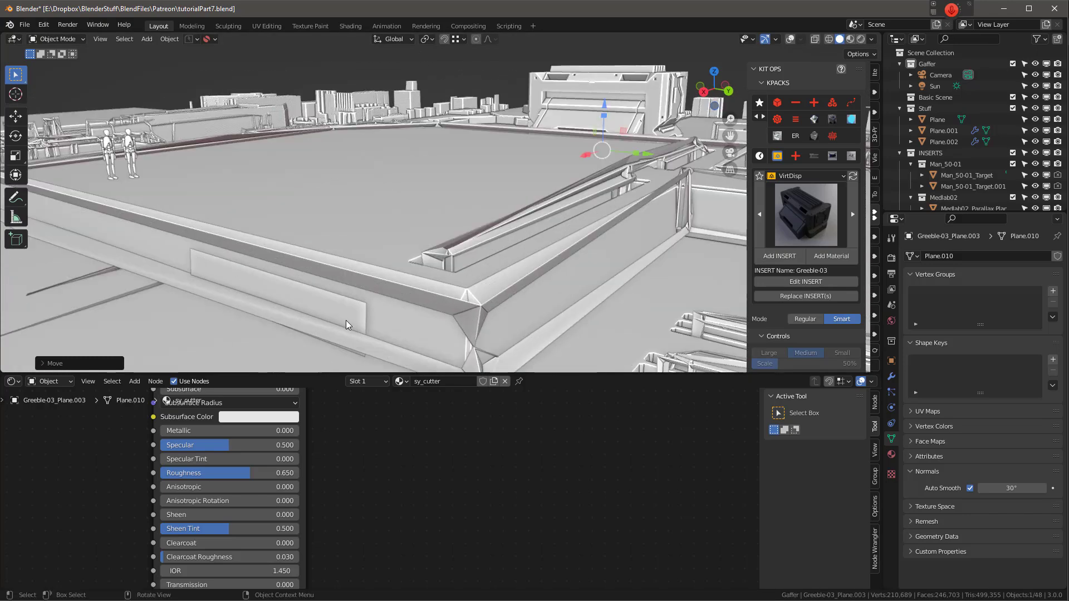
Duplicate the Medlab02 parallax plane from the platform's side wall and move the copy to the front of the Greeble-03 insert.
left_click(342, 312)
key("shift+alt+z")
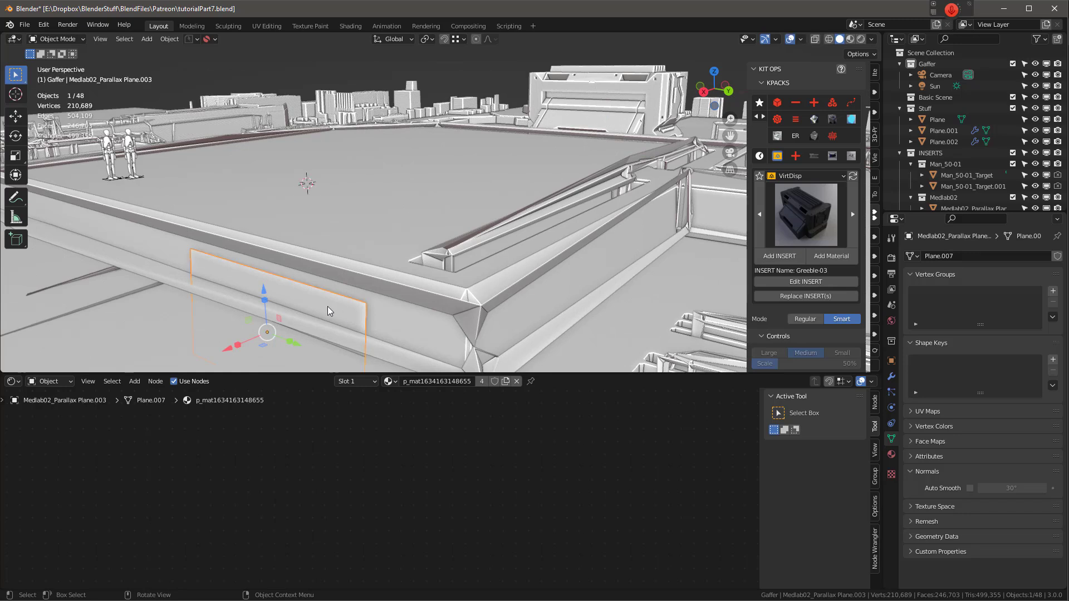
key("shift+d")
left_click(554, 124)
middle_click_drag(554, 123, 447, 198, "shift")
left_click_drag(316, 247, 607, 89)
left_click_drag(703, 142, 573, 145)
left_click_drag(531, 86, 532, 94)
middle_click_drag(532, 94, 490, 195)
Set the duplicated parallax plane's X rotation to 90° and fit the plane into the greeble's front opening.
left_click(874, 72)
left_click(818, 143)
type("90")
key("Return")
left_click_drag(490, 143, 482, 146)
middle_click_drag(483, 146, 534, 105)
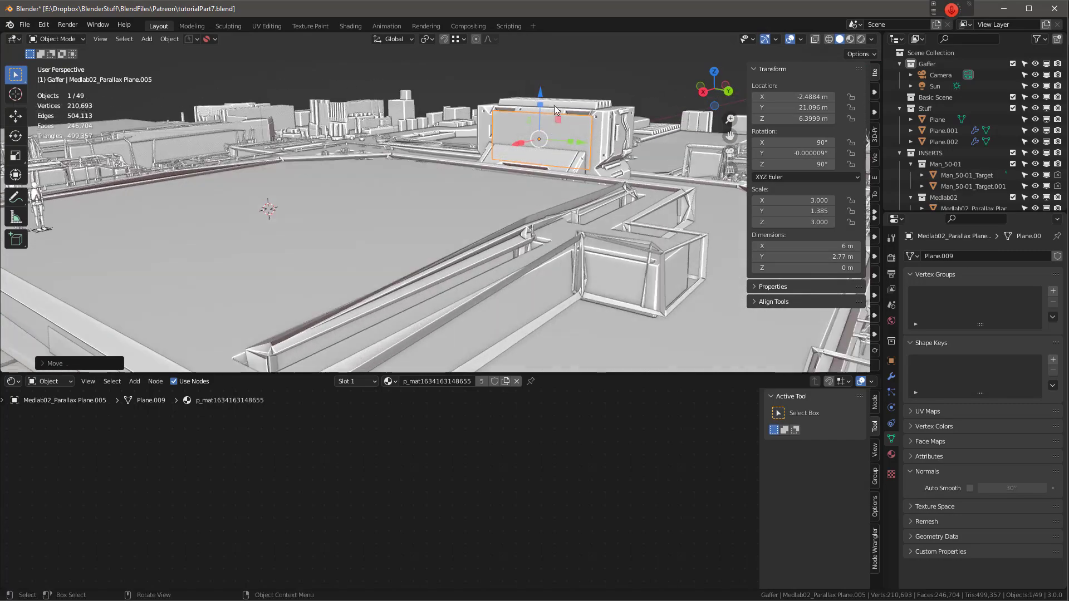
left_click_drag(542, 91, 544, 98)
Return the viewport to Material Preview shading and select the Greeble-03 insert.
middle_click_drag(545, 98, 572, 258)
key("z")
middle_click_drag(516, 179, 543, 208)
left_click(509, 128)
middle_click_drag(510, 128, 480, 186)
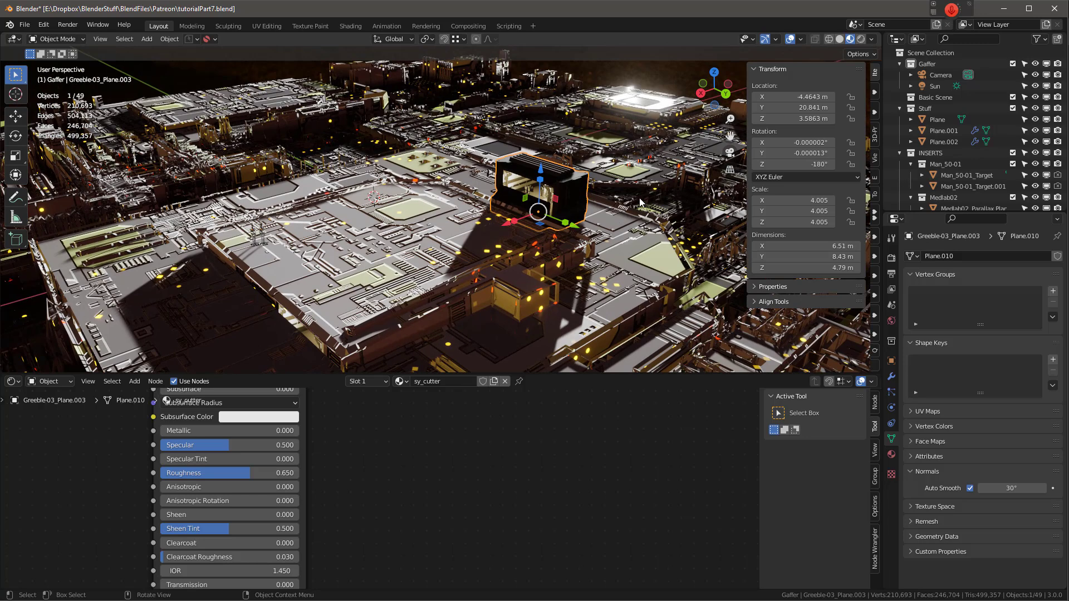
Assign the b-displace material to Greeble-03 and make it a single-user copy named c-displace.
left_click(400, 382)
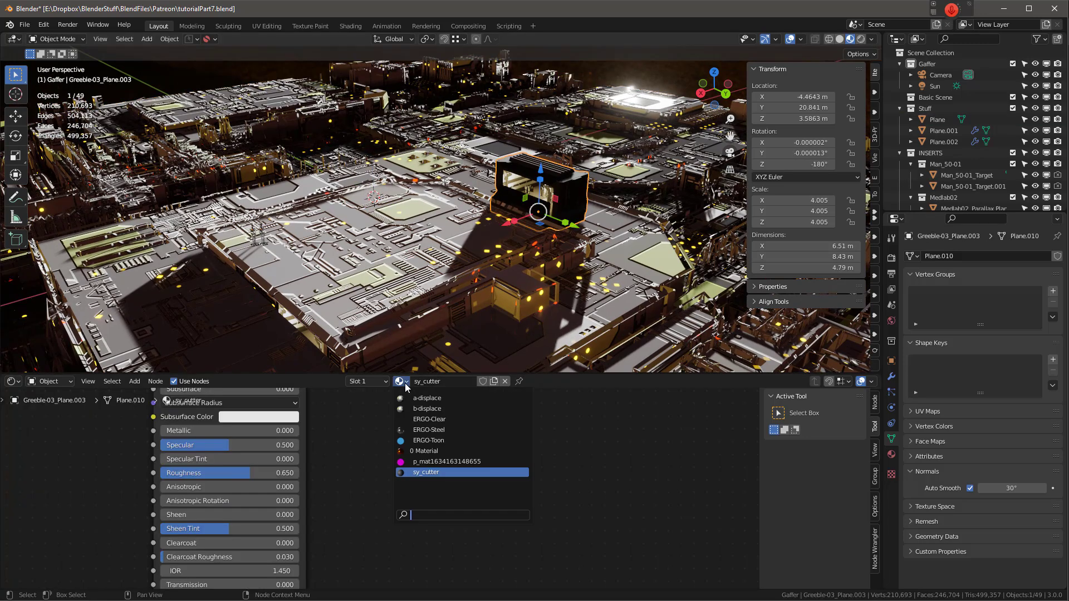
left_click(437, 408)
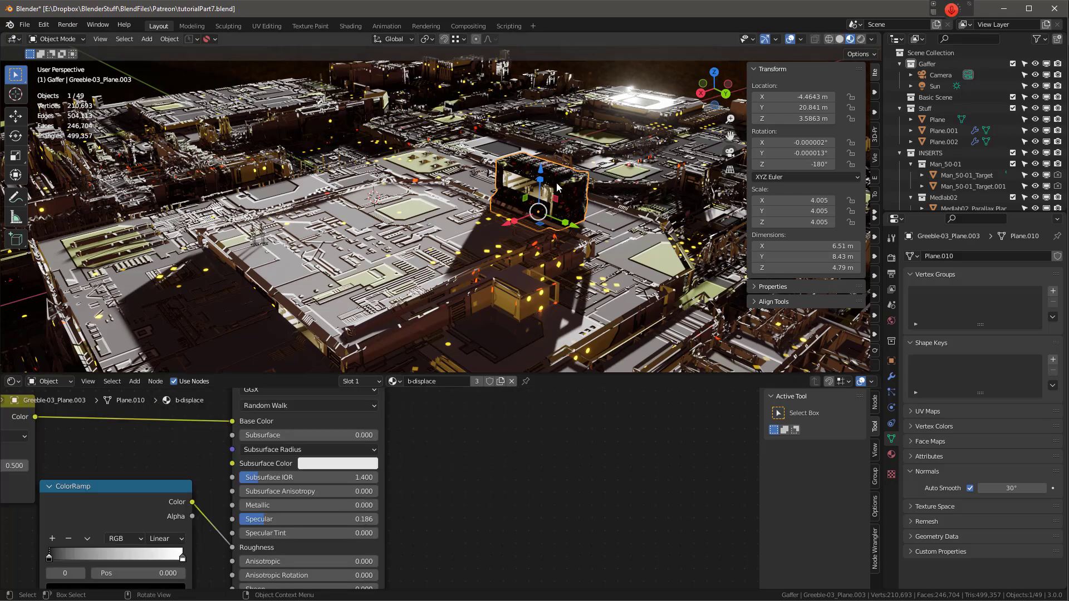
scroll(556, 183, "up", 4)
scroll(639, 196, "down", 5)
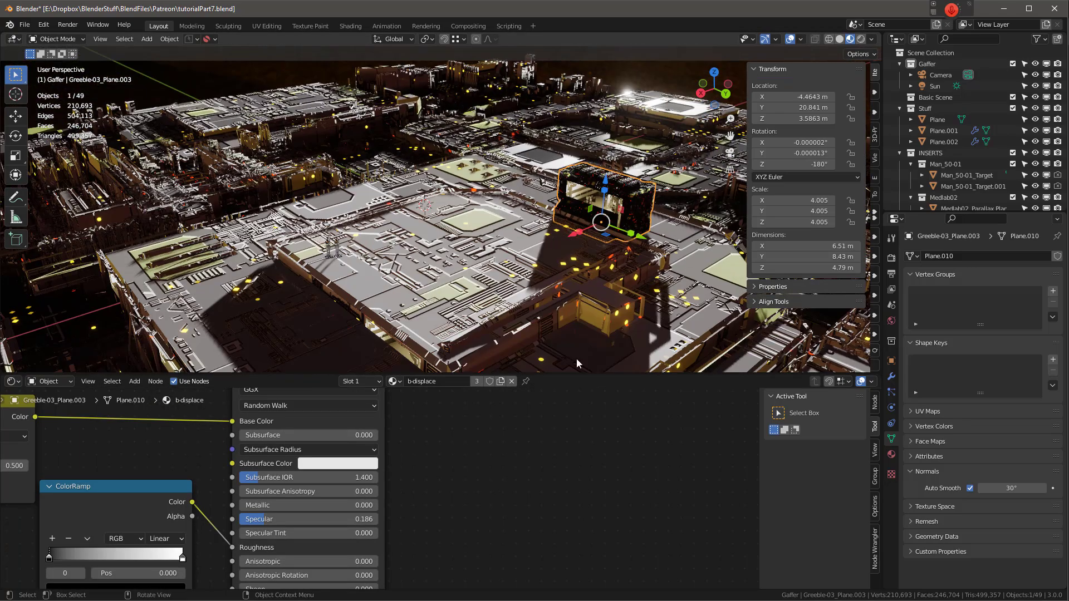
left_click(500, 382)
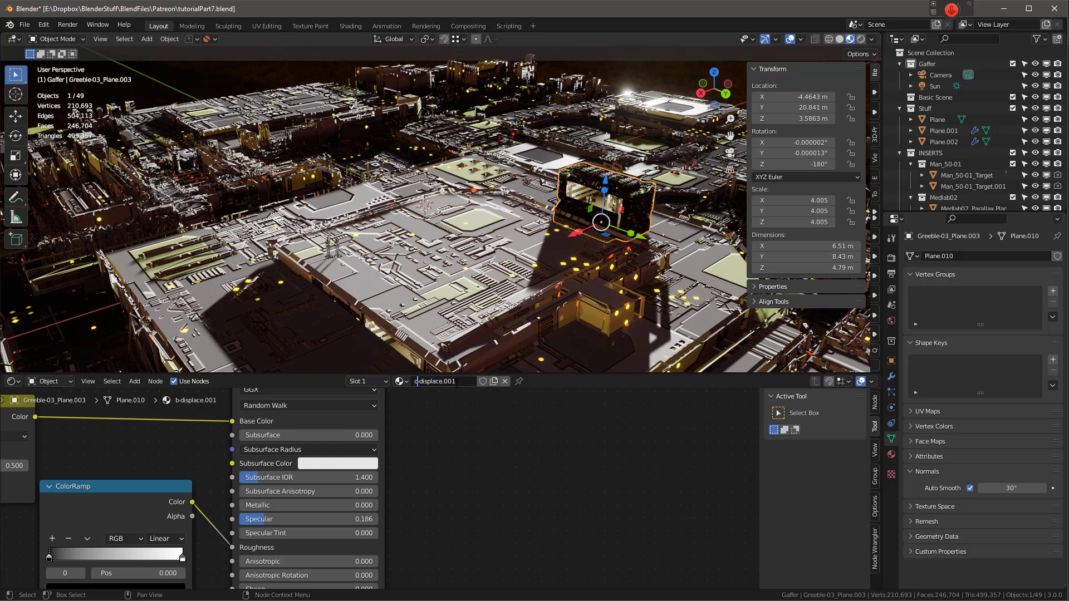
scroll(448, 531, "down", 5)
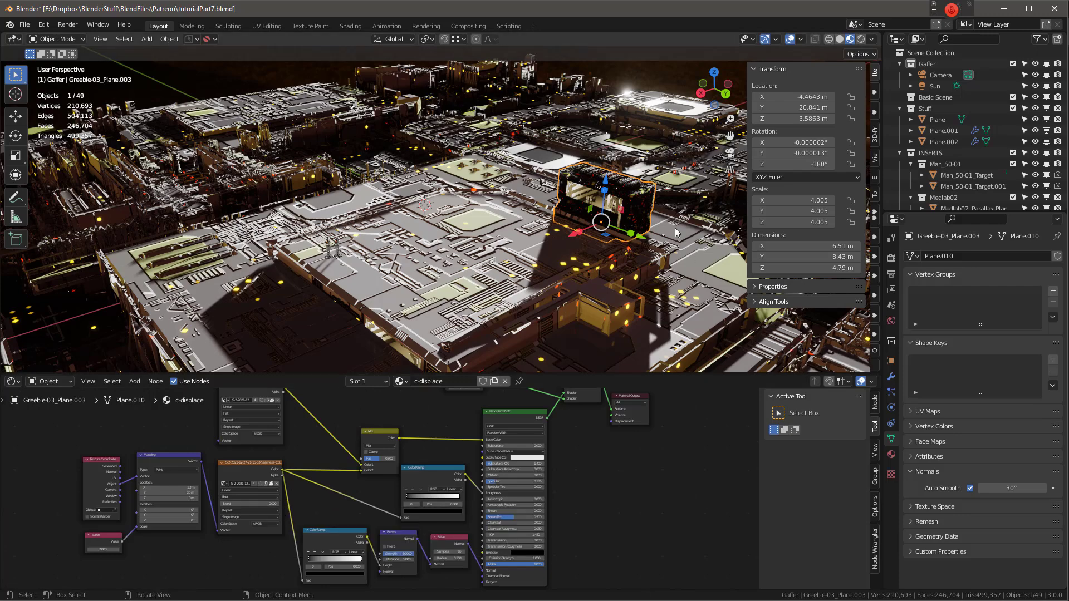
Set the Value node driving the box-projected texture's mapping scale in c-displace to 0.2.
scroll(681, 232, "up", 6)
scroll(470, 349, "down", 5)
middle_click_drag(190, 579, 303, 486)
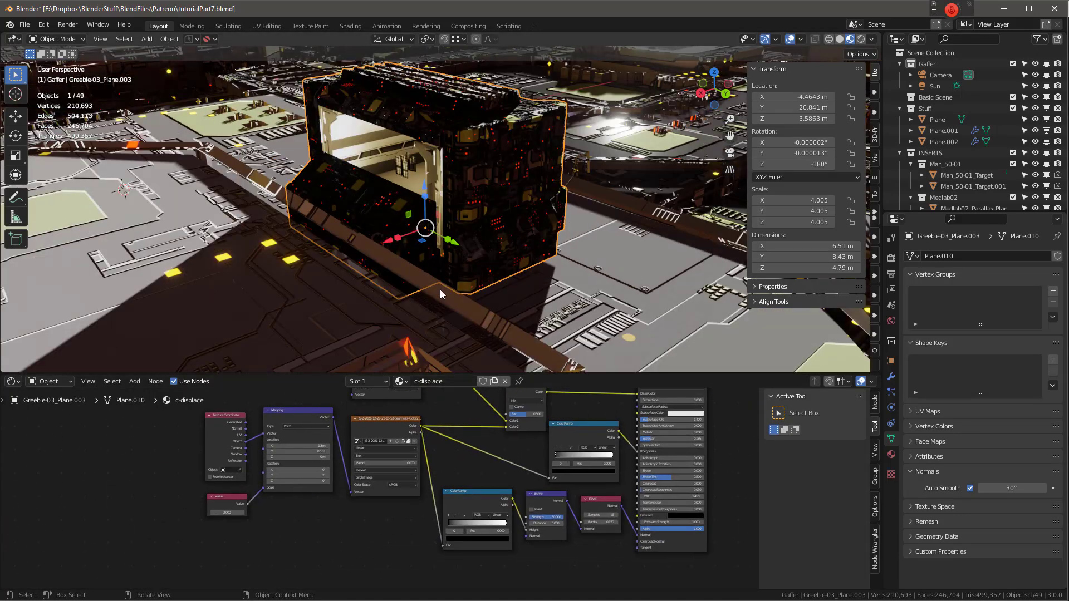
scroll(289, 523, "up", 2)
left_click(260, 515)
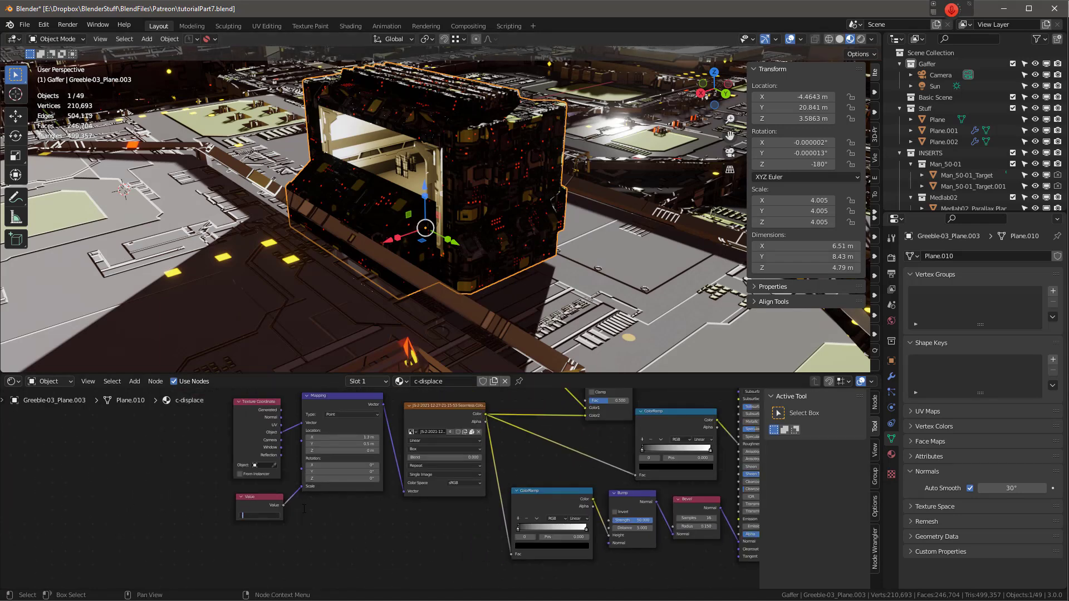
type(".2")
key("Return")
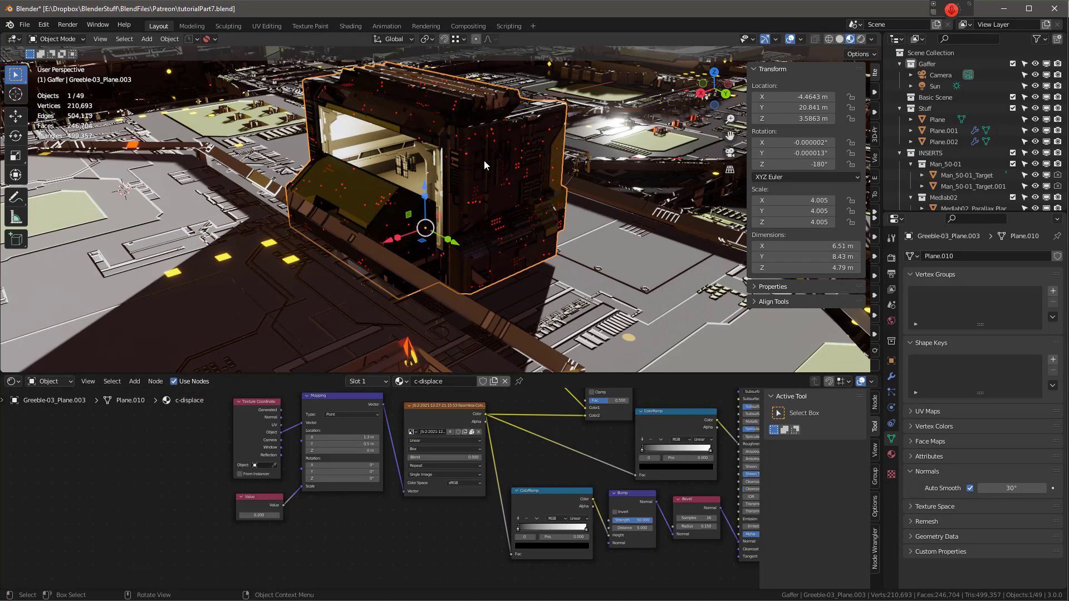
Set the second mapping-scale Value node, near the orange Emission node in c-displace, to 0.07.
scroll(412, 513, "down", 2)
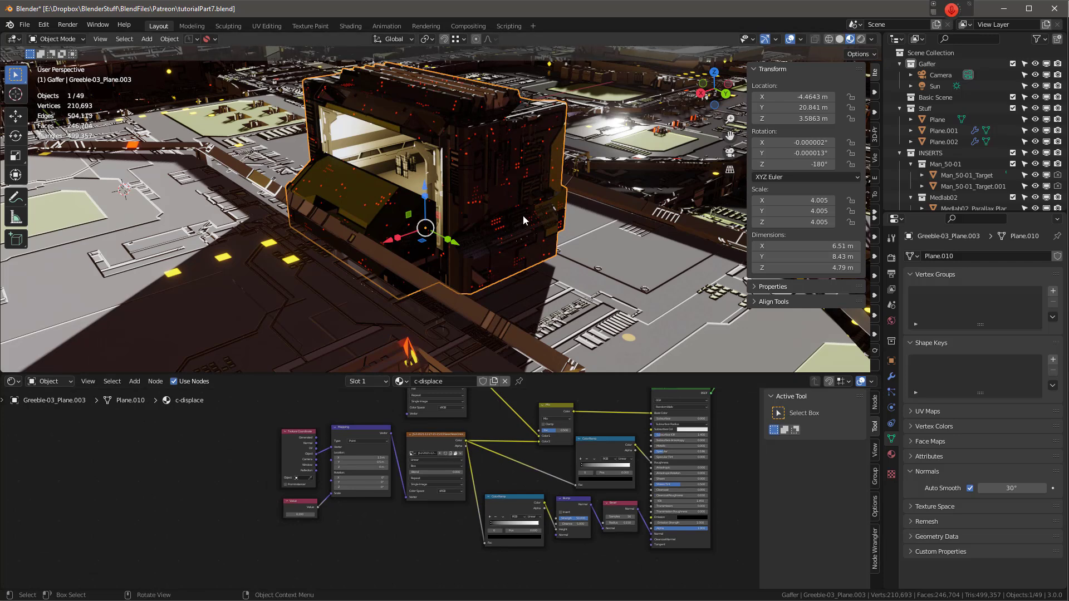
scroll(436, 509, "up", 3)
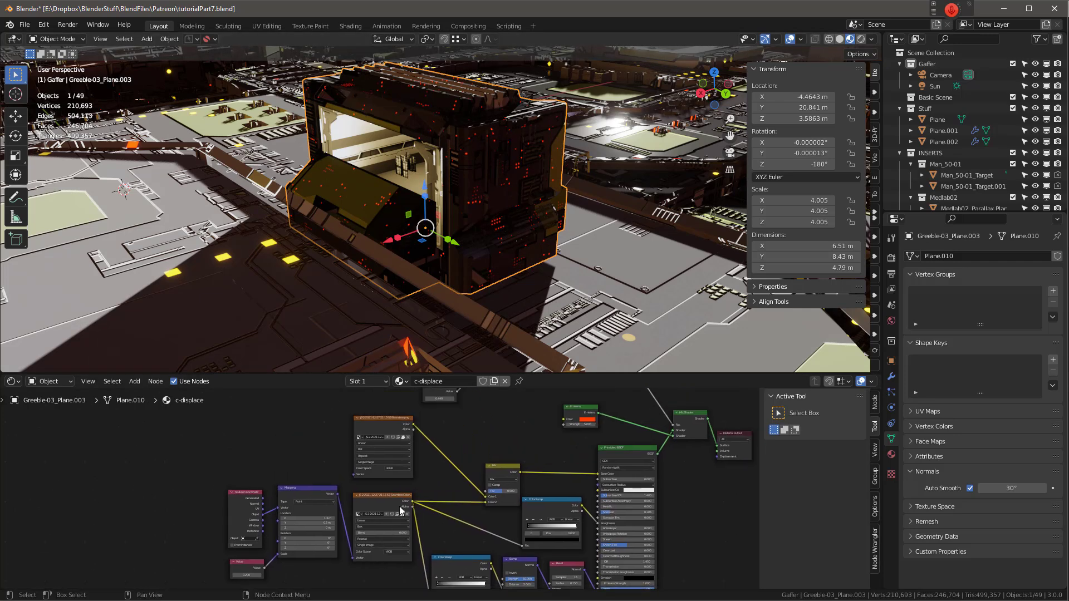
key("KP_Decimal")
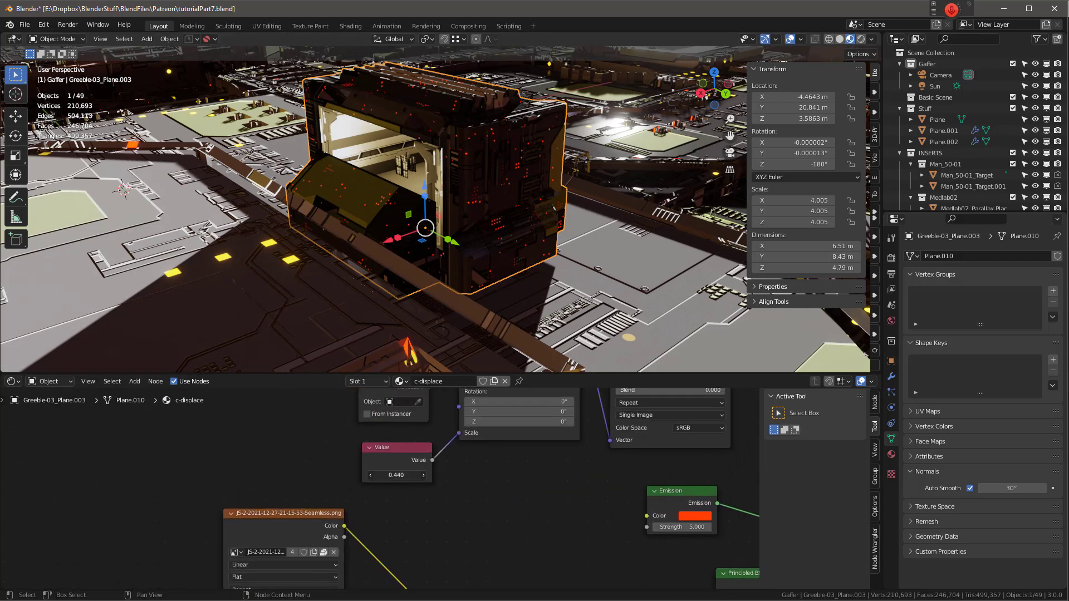
left_click(415, 474)
type(".07")
key("Return")
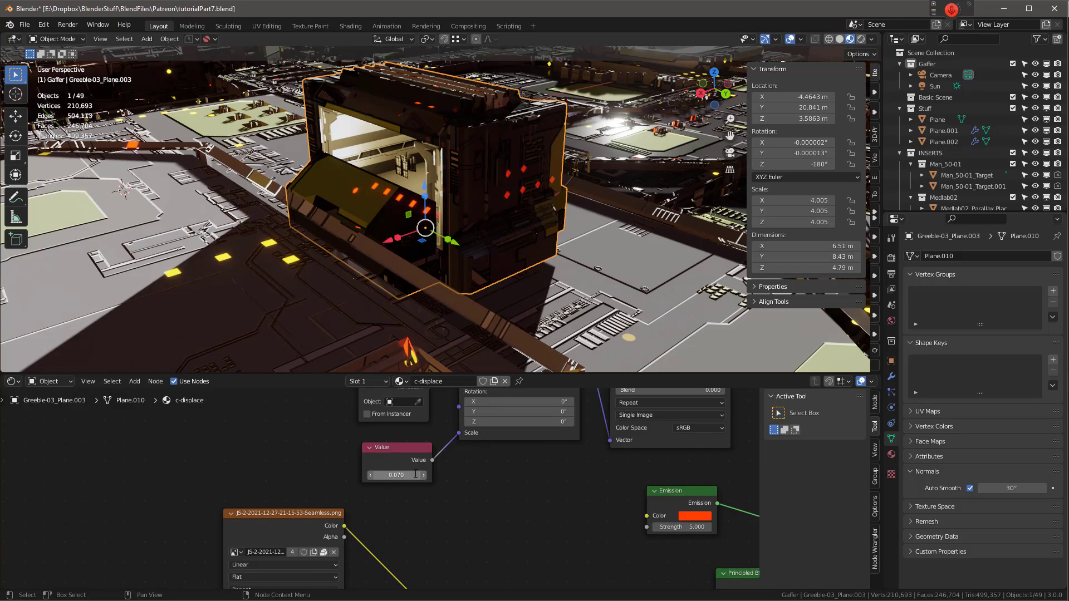
middle_click_drag(510, 175, 475, 215)
middle_click_drag(483, 205, 297, 156)
left_click(297, 156)
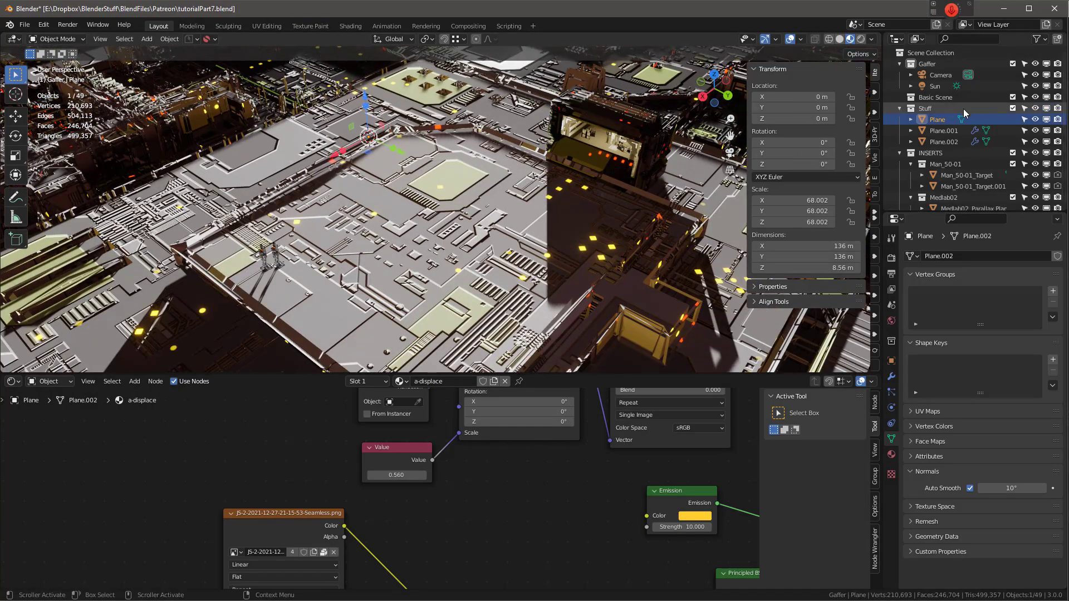
left_click(606, 129)
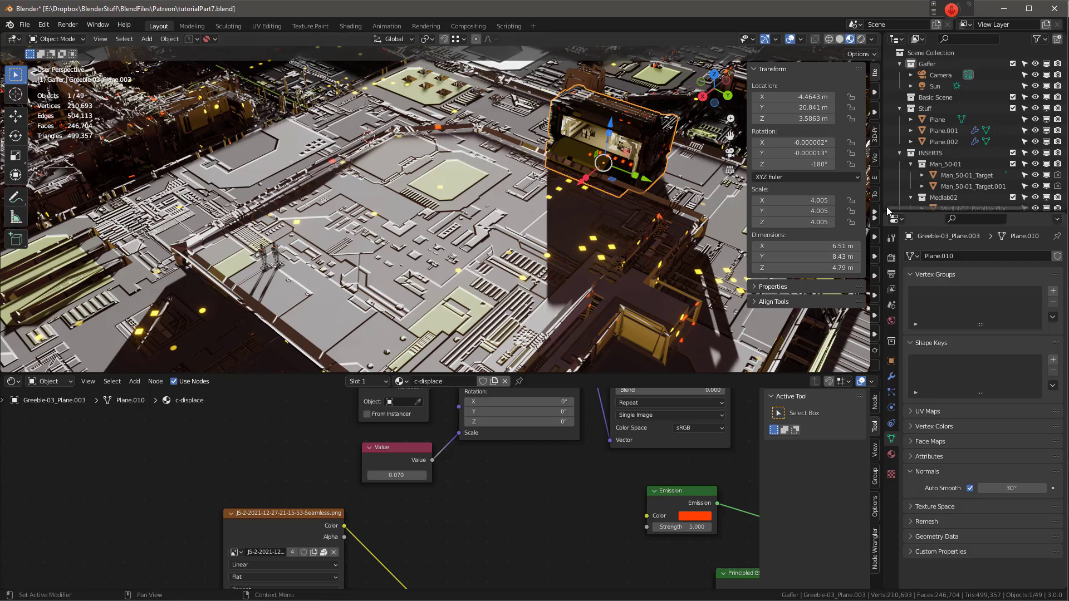
Choose the Greeble-04 insert from the VirtDisp kit pack in KIT OPS.
left_click(873, 218)
scroll(810, 266, "down", 8)
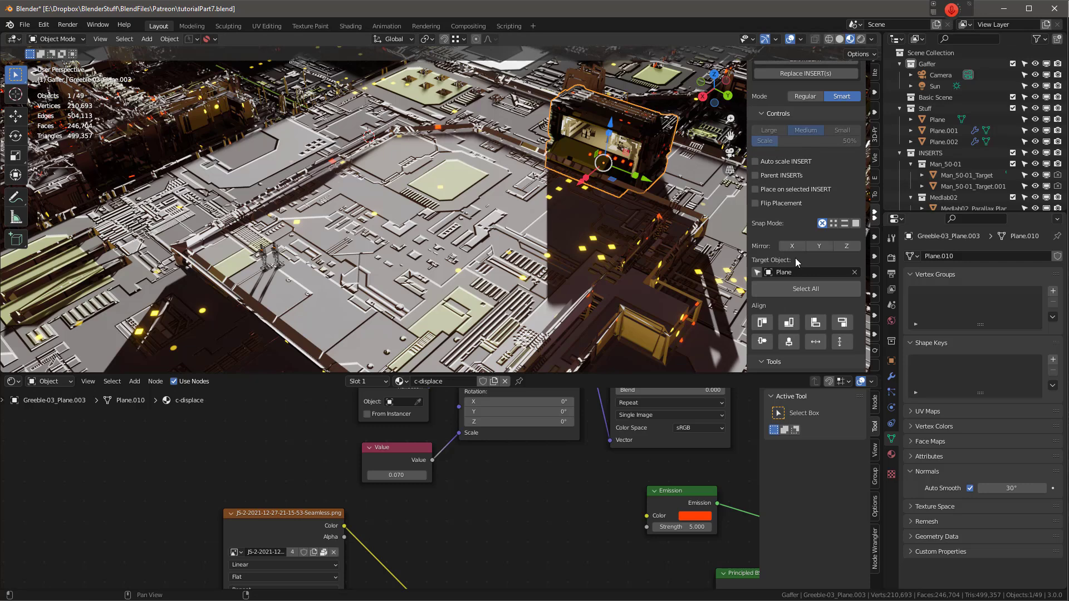
scroll(799, 279, "down", 5)
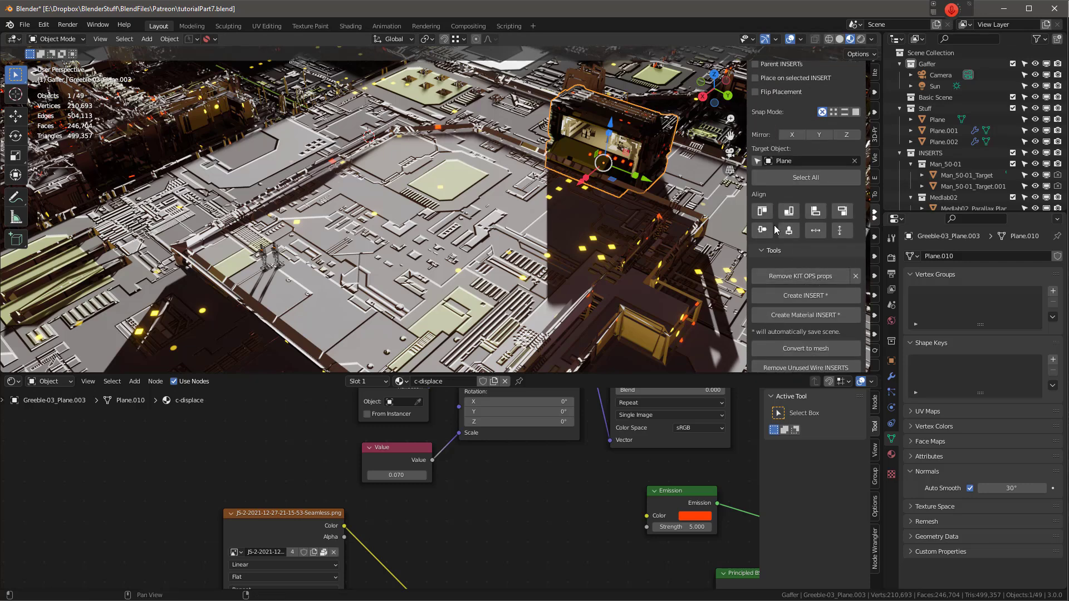
scroll(792, 260, "up", 12)
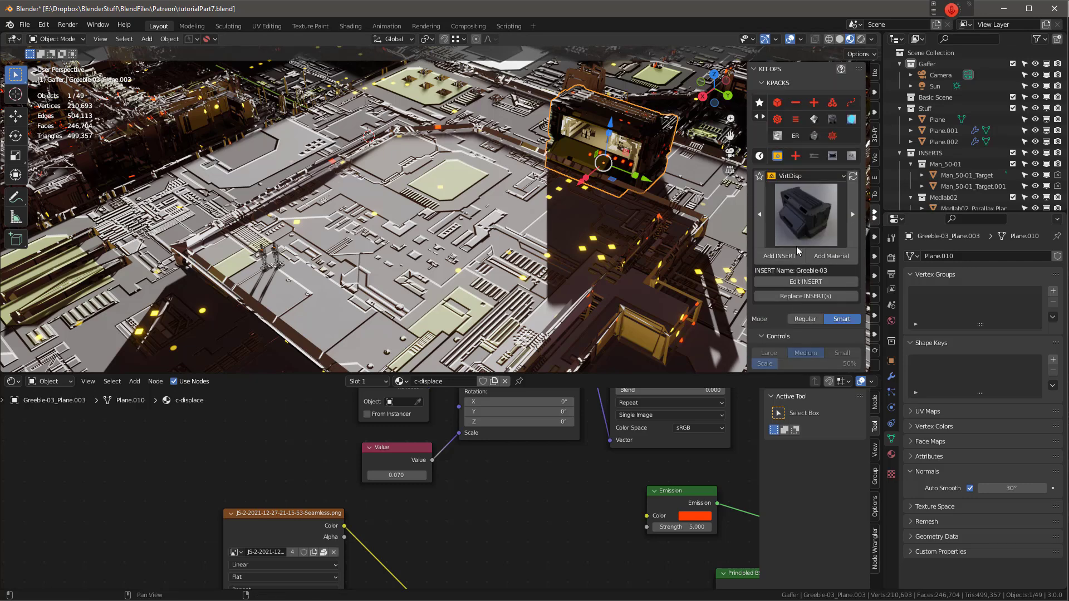
left_click(804, 211)
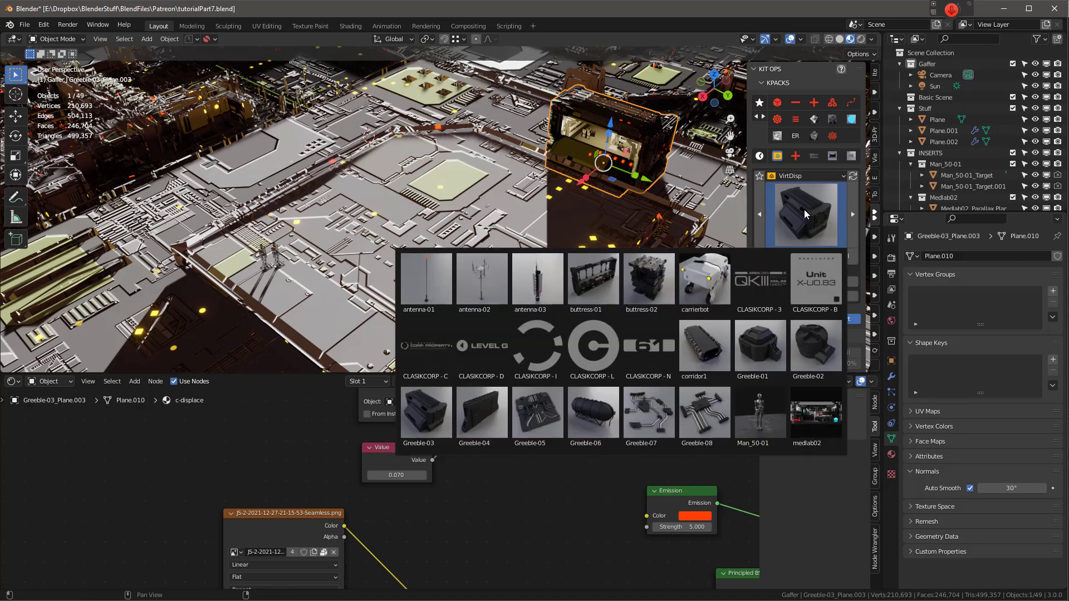
left_click(483, 415)
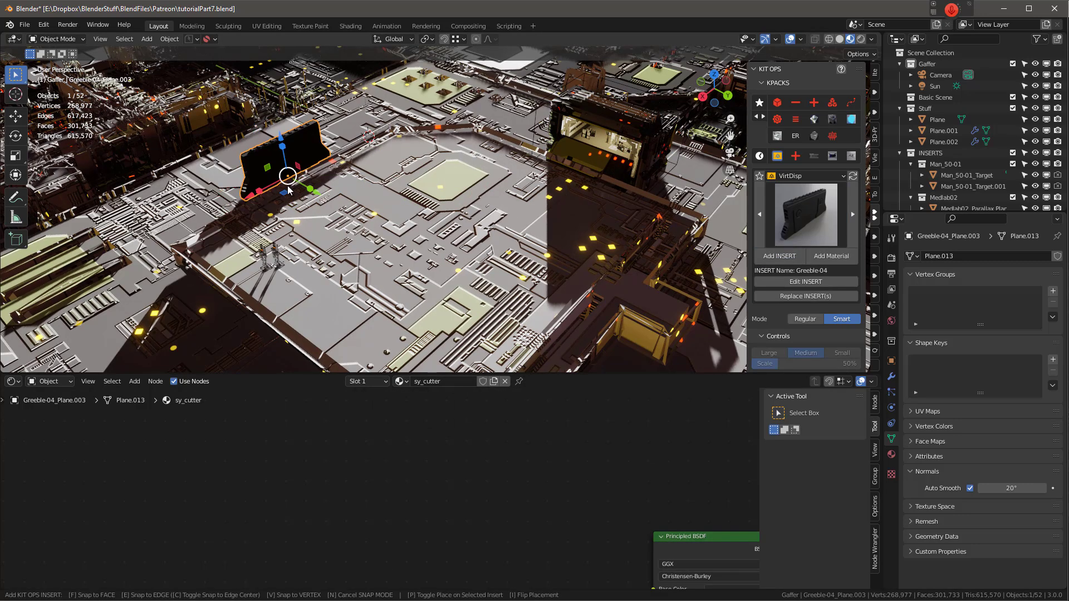
Place the Greeble-04 insert on the platform behind the two human figures and scale it up.
left_click(287, 186)
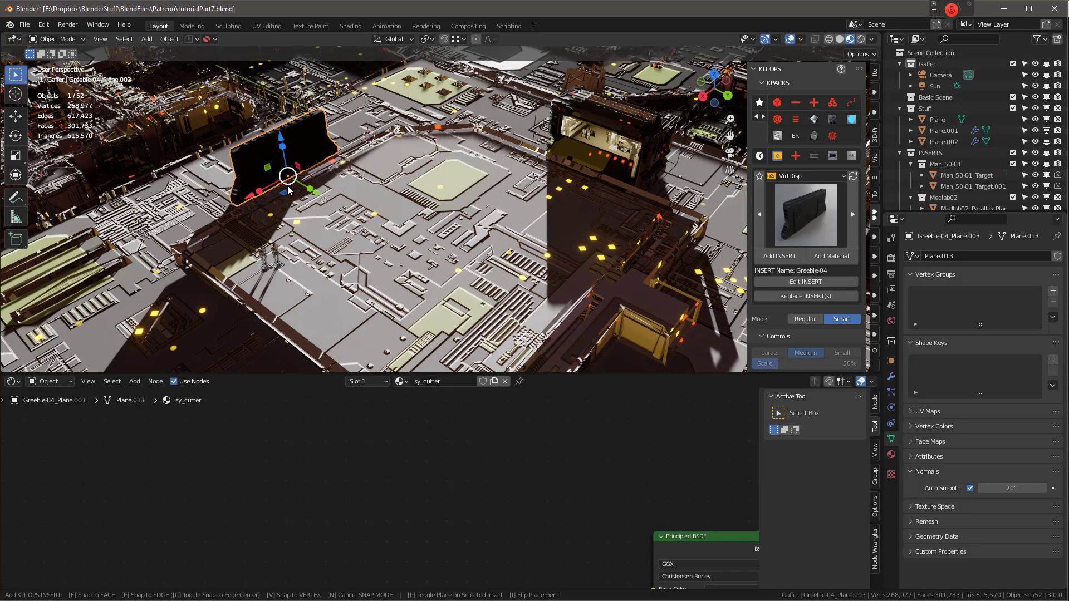
key("s")
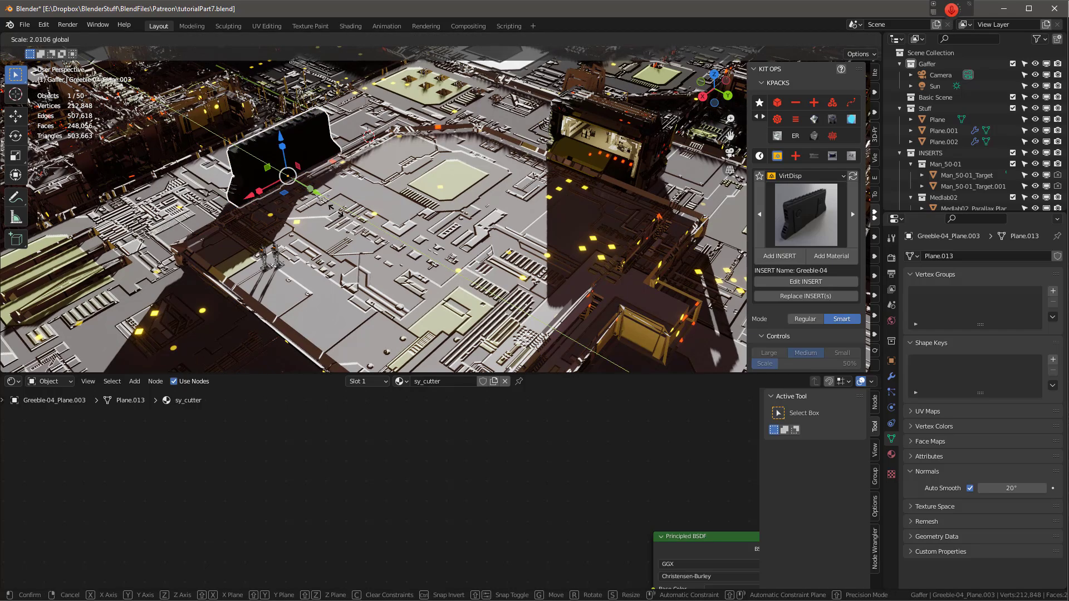
left_click(373, 128)
left_click(352, 185)
middle_click_drag(351, 185, 416, 169)
Shift the Greeble-04 insert along Y and lower it slightly into the platform surface.
left_click(429, 169)
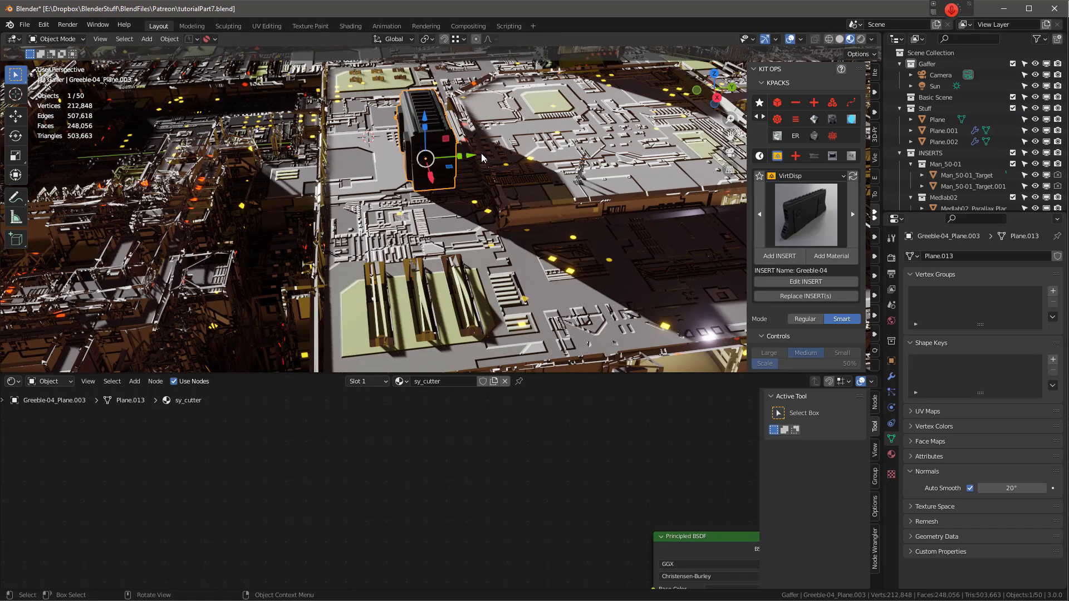
left_click_drag(473, 155, 494, 156)
middle_click_drag(493, 157, 411, 146)
left_click_drag(411, 117, 420, 125)
middle_click_drag(419, 125, 373, 202)
scroll(373, 202, "up", 2)
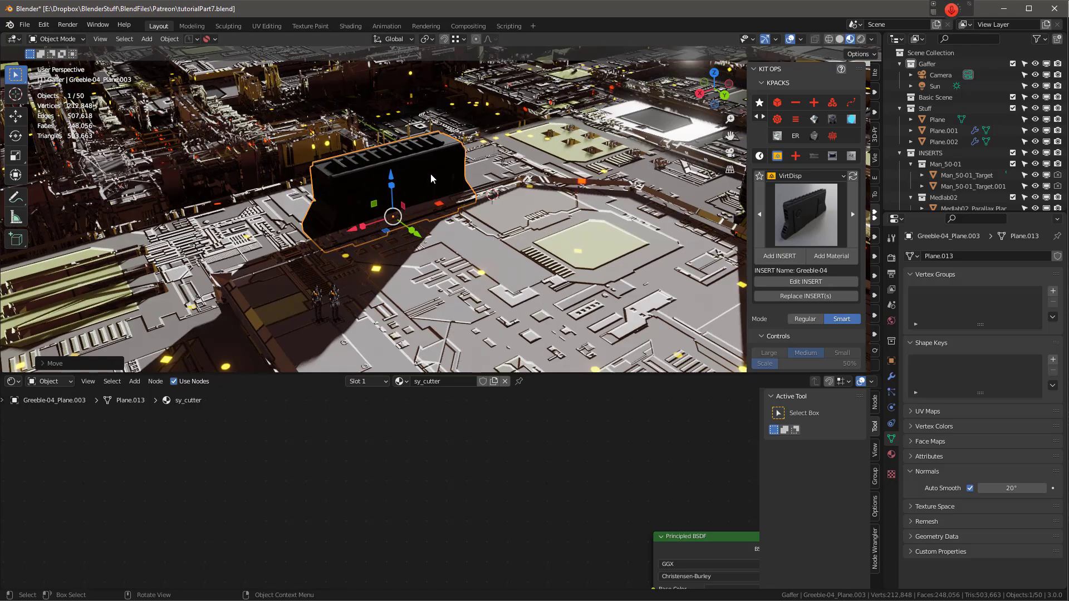
Copy the c-displace material from the Greeble-03 insert to the Greeble-04 insert.
scroll(434, 174, "down", 3)
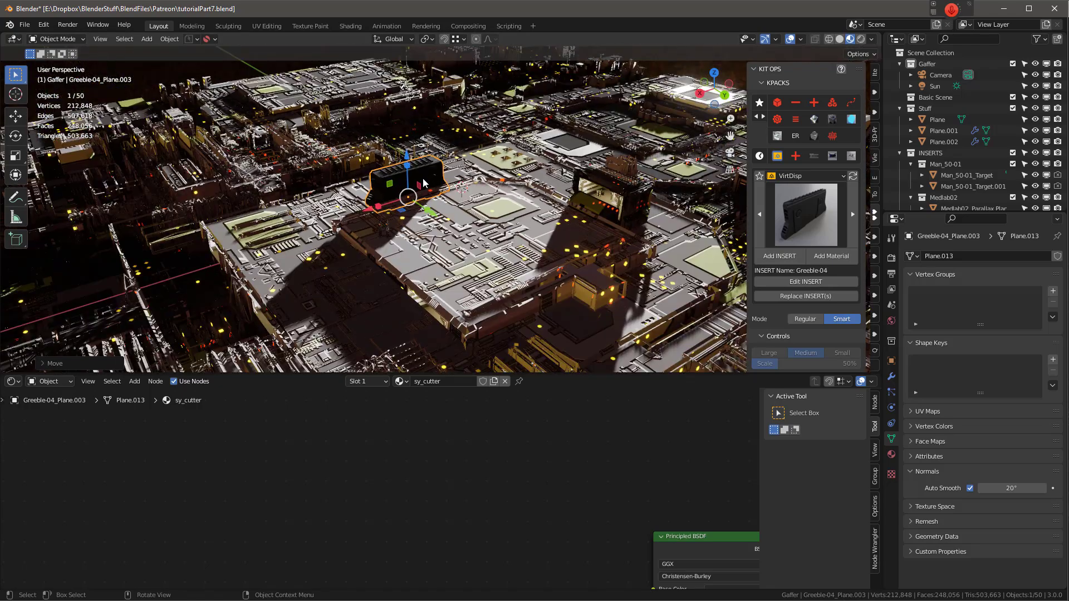
left_click(595, 184, "shift")
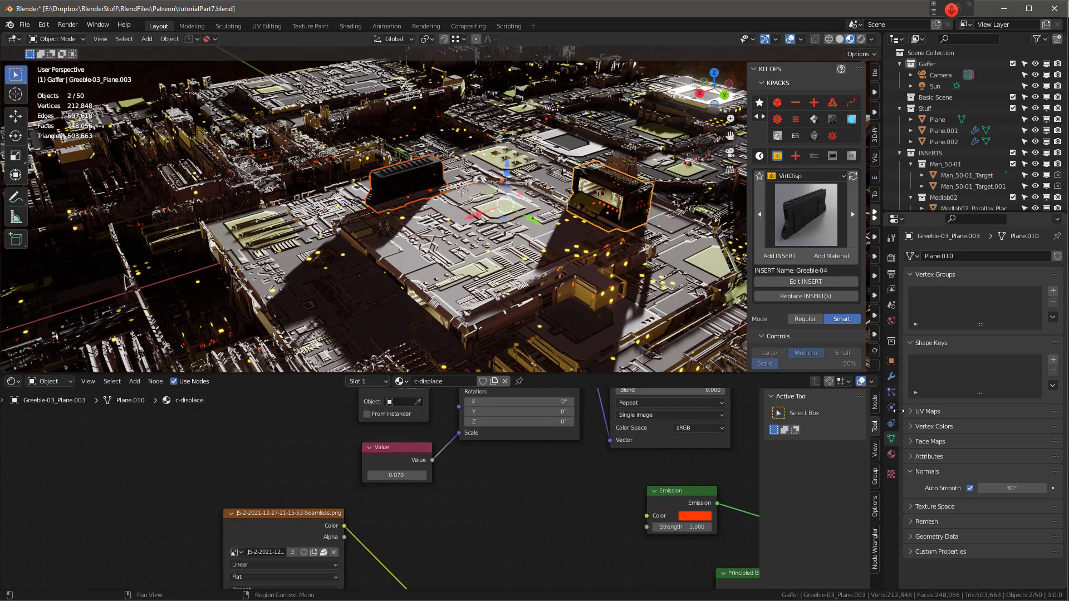
left_click(891, 455)
left_click(1057, 282)
left_click(1025, 306)
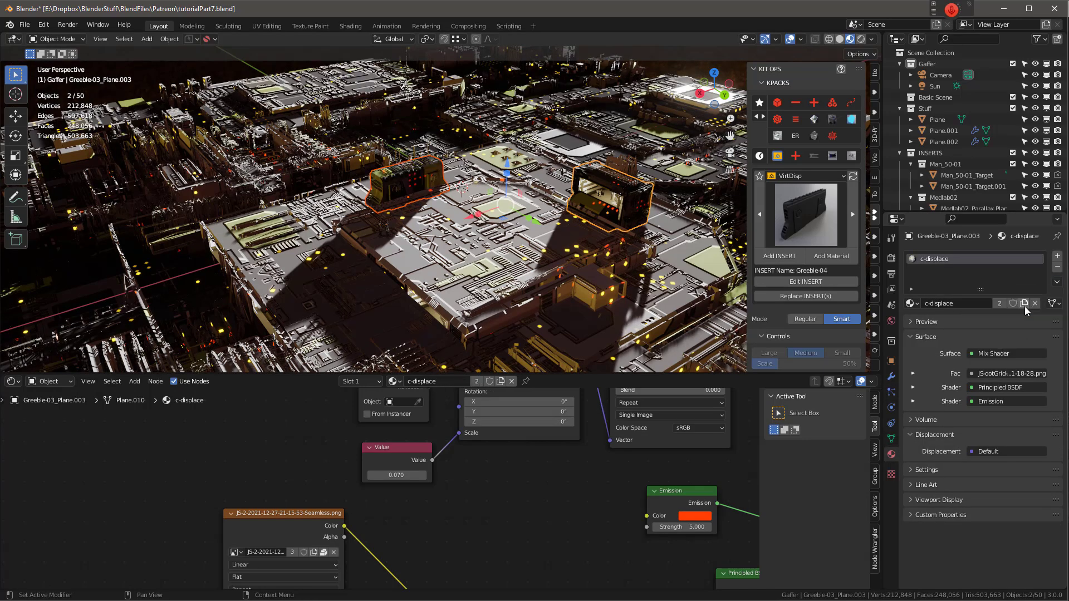
Remove the KIT OPS properties from the Greeble-04 insert on the platform.
scroll(401, 186, "up", 4)
scroll(402, 186, "up", 1)
left_click(402, 186)
scroll(403, 187, "down", 3)
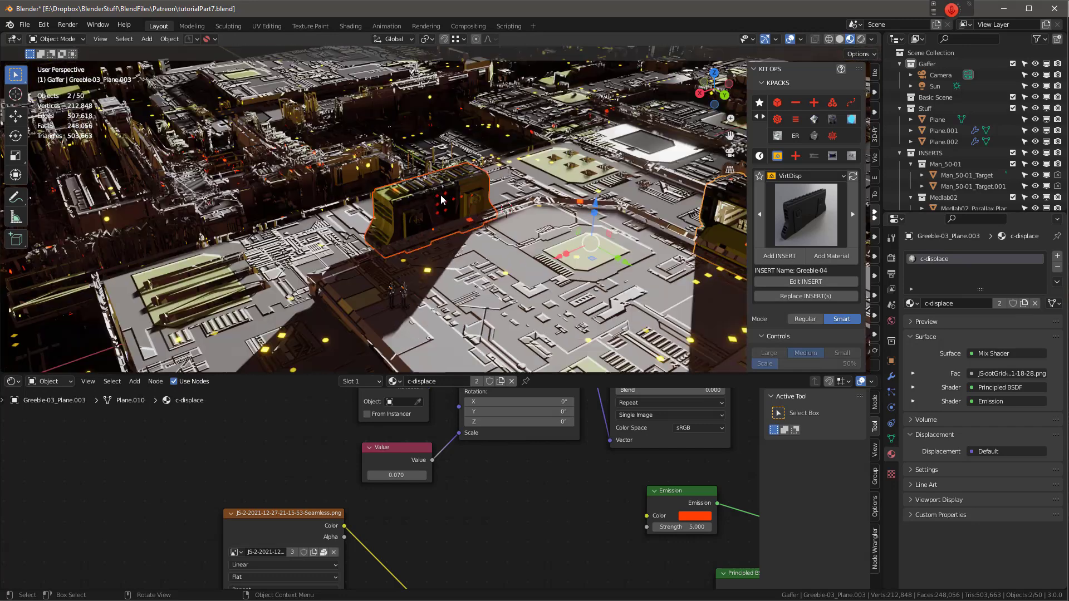
left_click(806, 216)
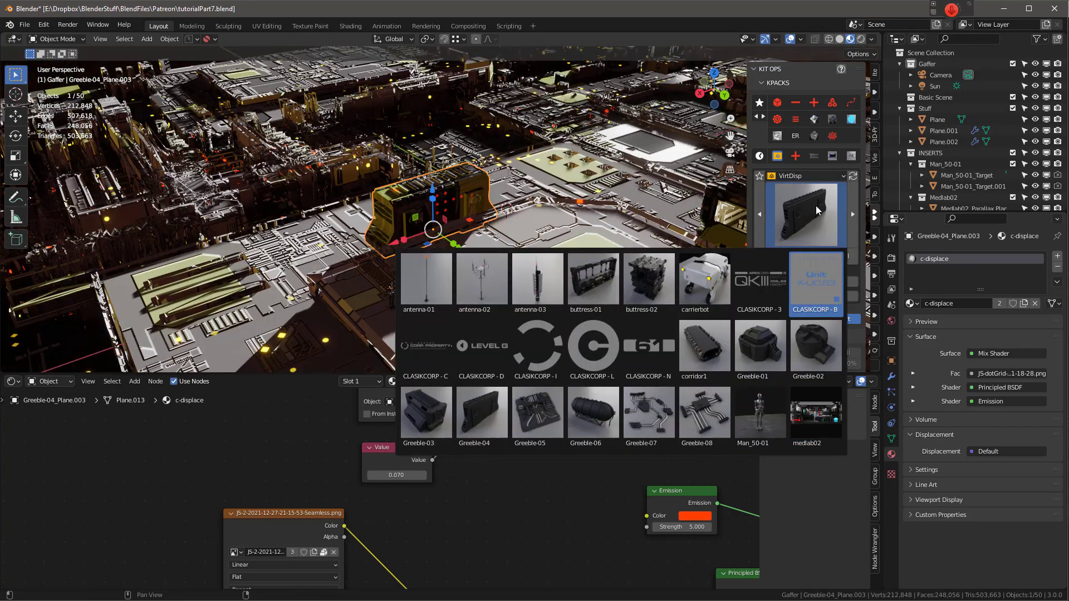
scroll(830, 317, "down", 8)
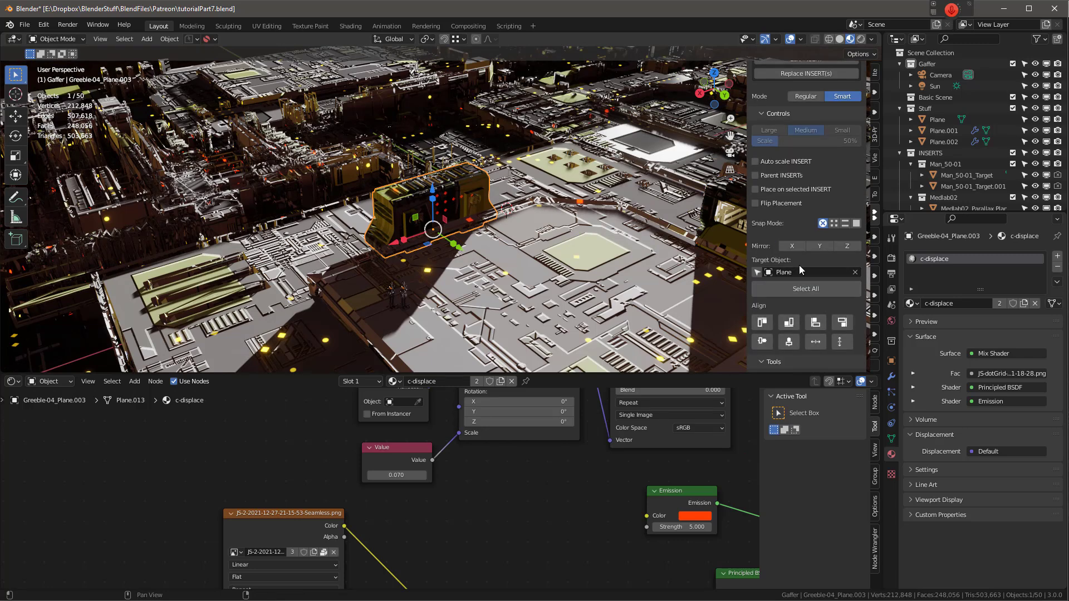
scroll(799, 265, "up", 3)
scroll(799, 265, "down", 5)
left_click(798, 321)
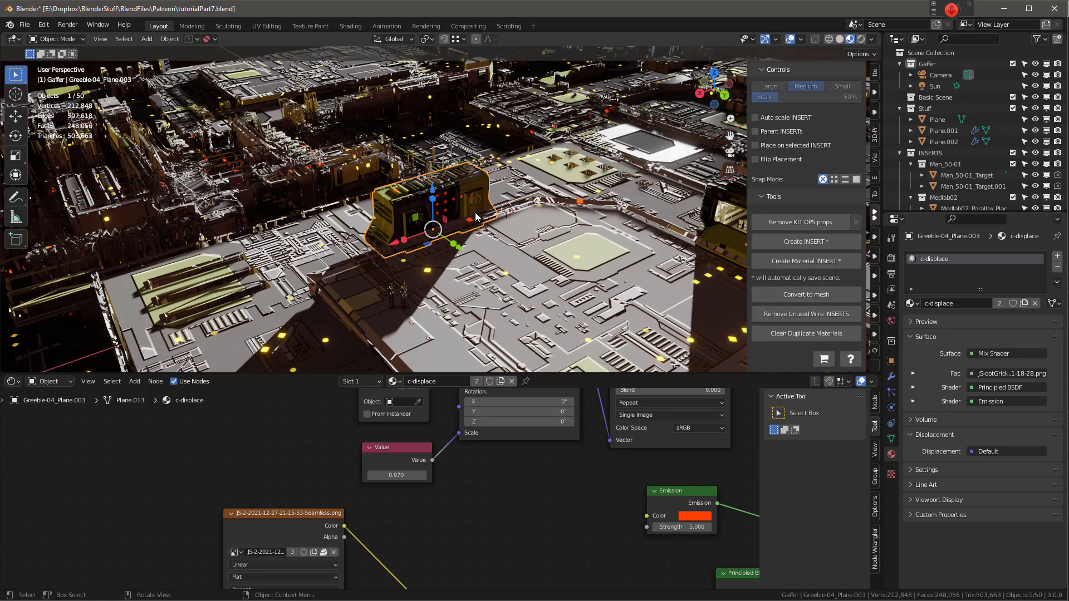
Add the medlab02 insert from the VirtDisp kit pack and place it inside the front opening of Greeble-04.
scroll(488, 205, "up", 2)
scroll(453, 211, "up", 3)
scroll(844, 192, "up", 10)
left_click(806, 223)
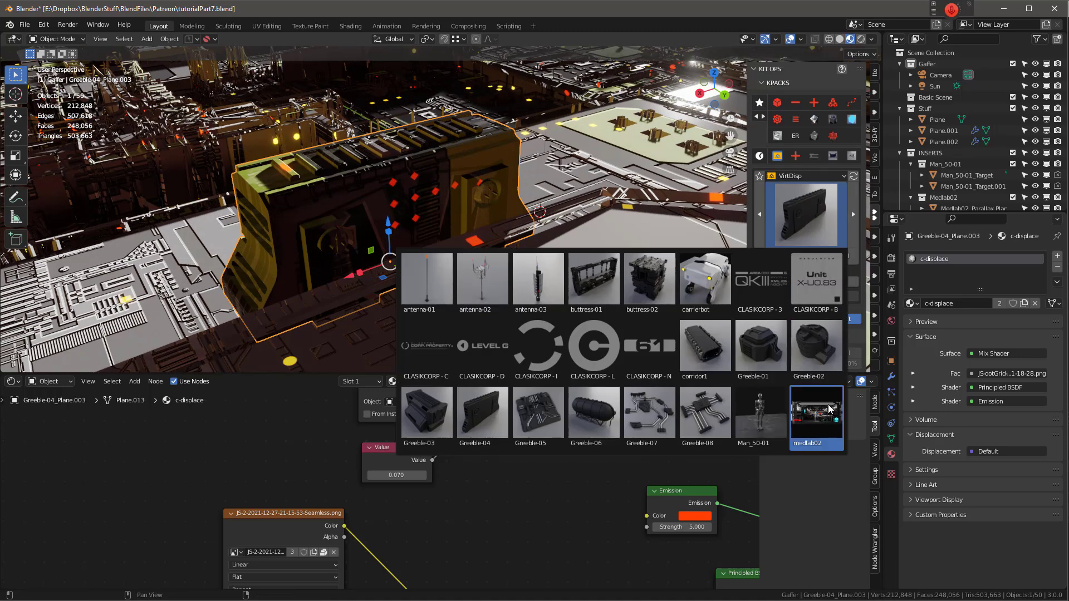
left_click(817, 412)
left_click(779, 256)
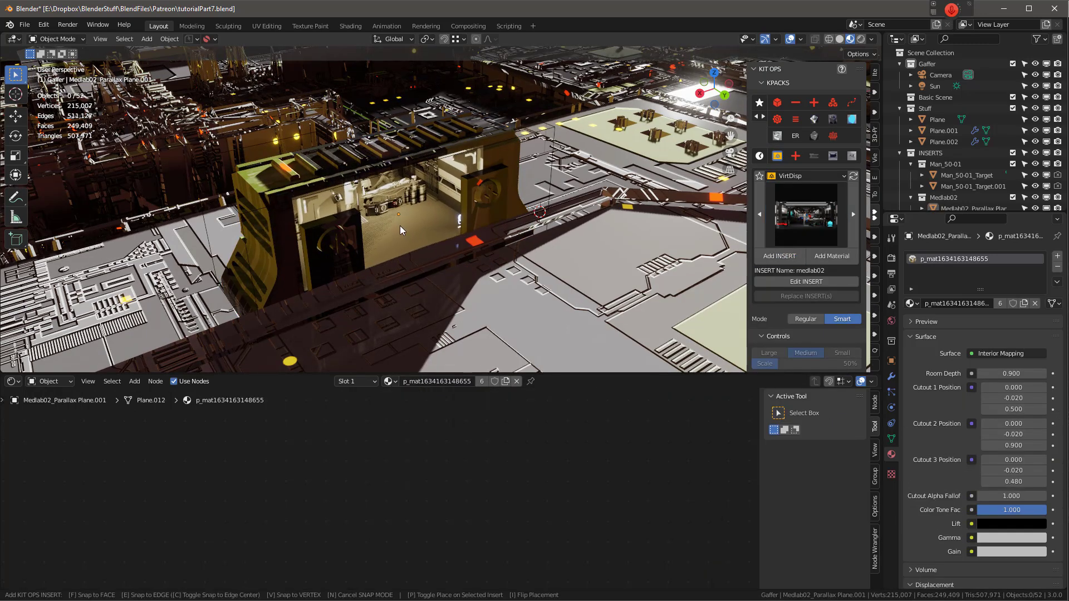
left_click(409, 226)
mouse_move(408, 226)
middle_mouse_down()
mouse_move(498, 167)
mouse_move(465, 188)
mouse_move(476, 200)
mouse_move(572, 186)
mouse_move(405, 223)
middle_mouse_up()
scroll(339, 223, "up", 3)
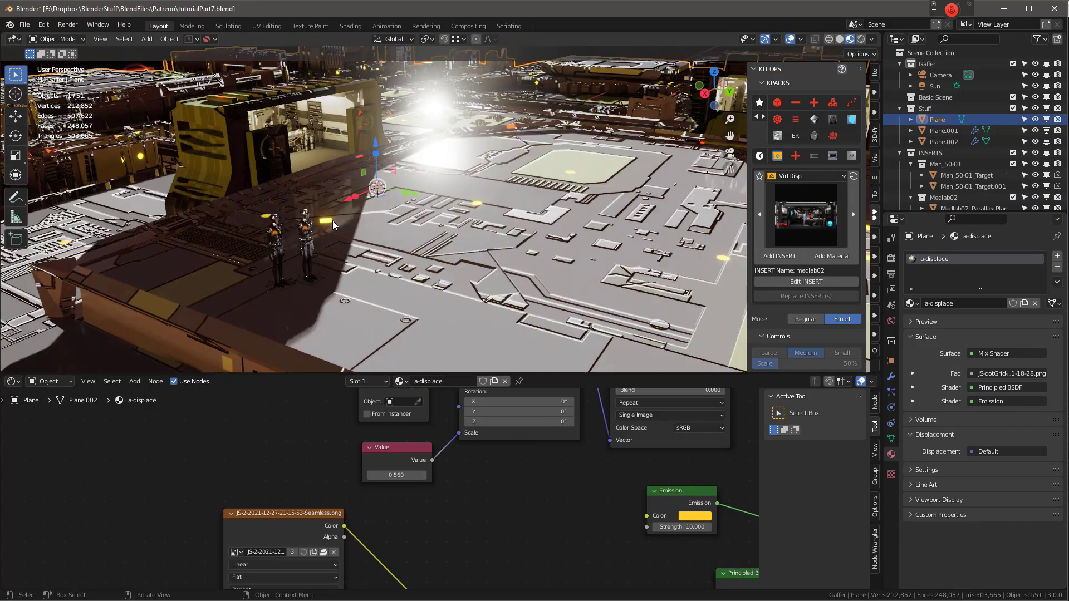
Examine the overall composition and the foreground ledge through the scene camera.
left_click(833, 229)
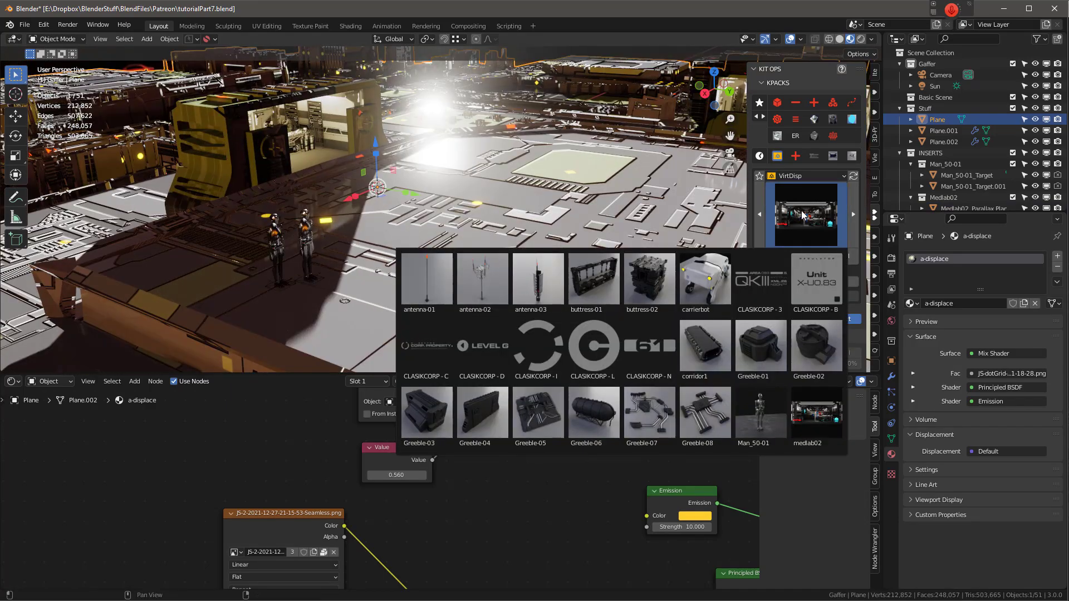
scroll(468, 251, "down", 6)
scroll(446, 256, "up", 6)
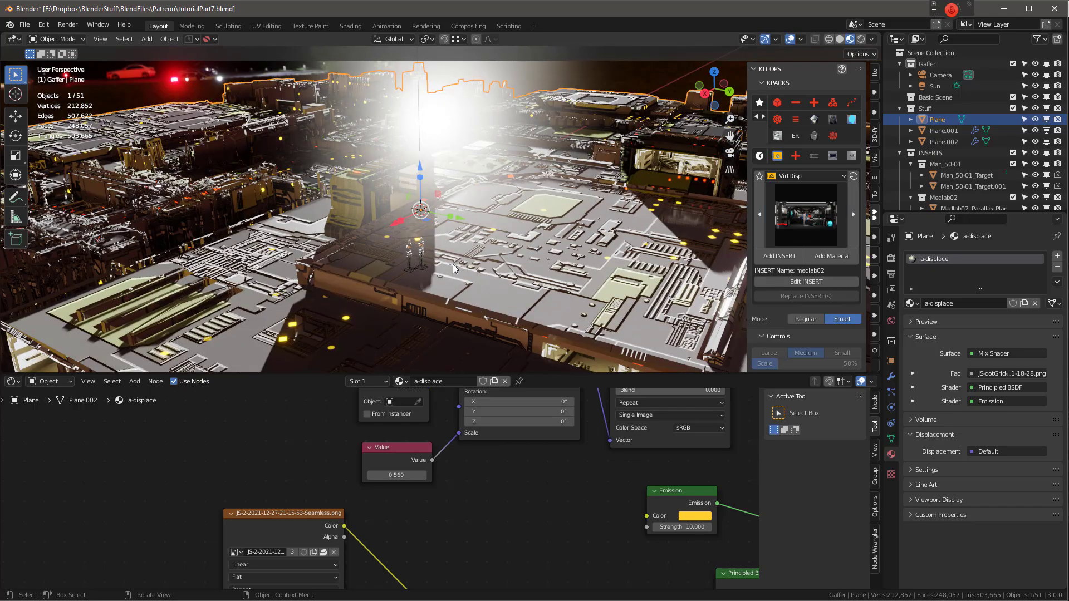
scroll(458, 247, "down", 2)
scroll(460, 249, "down", 5)
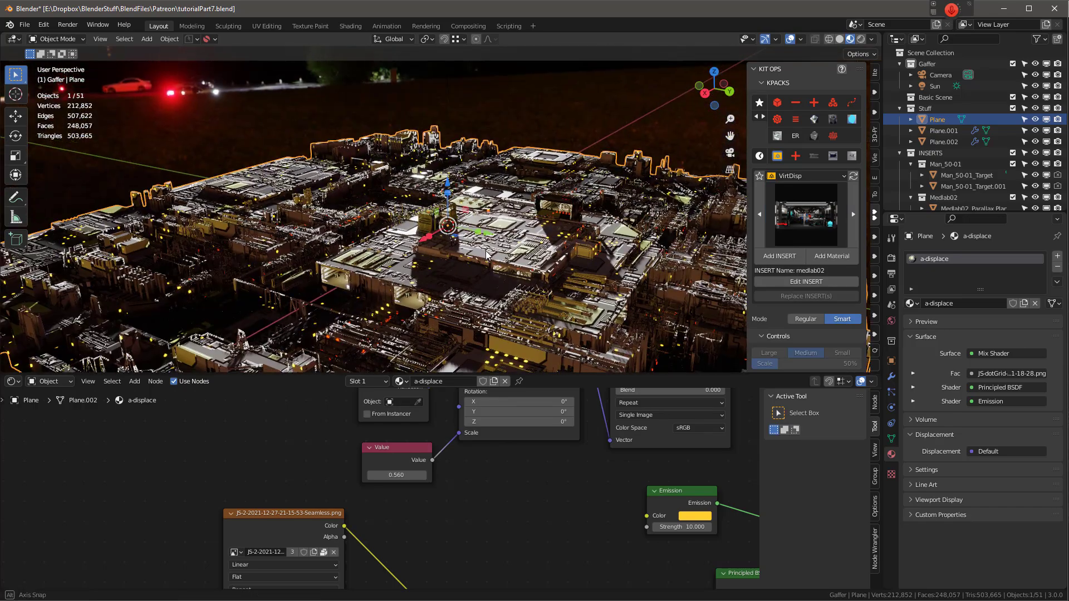
key("KP_0")
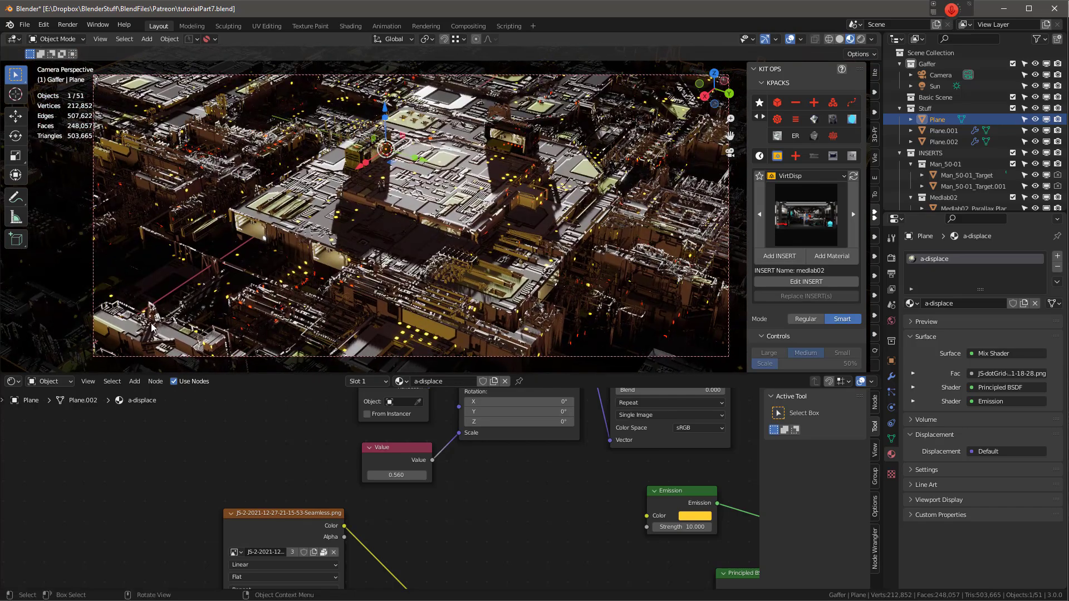
scroll(168, 329, "up", 5)
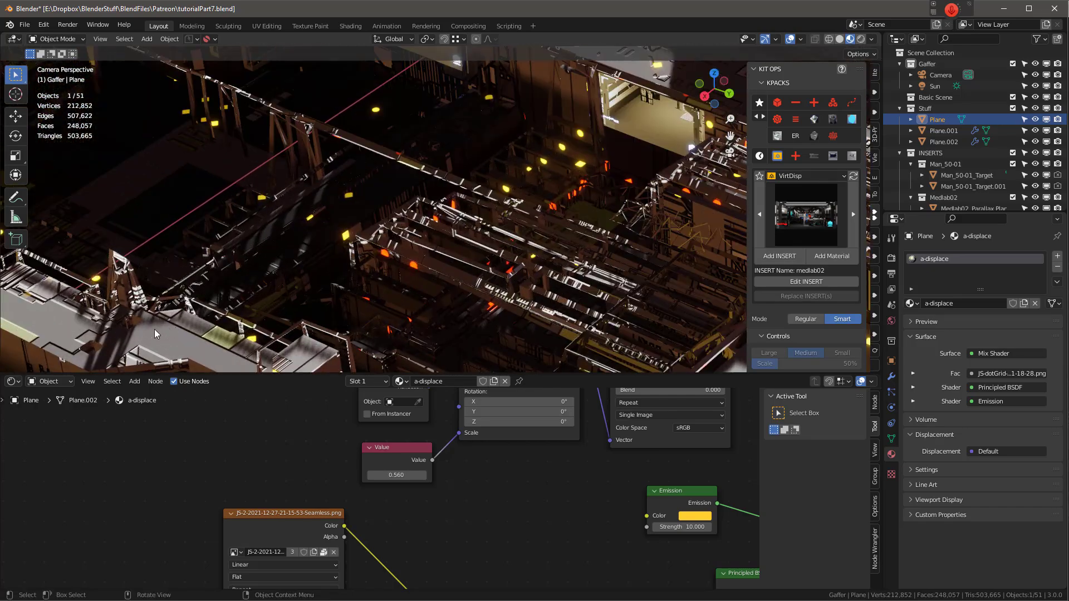
scroll(154, 329, "down", 4)
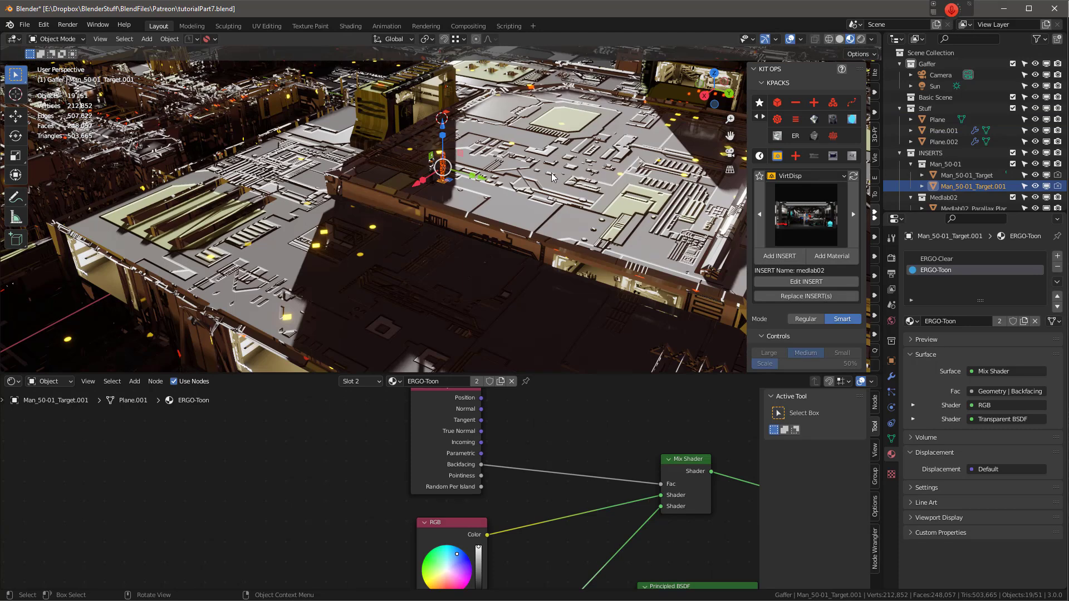
Select only the human figure's chest in KIT OPS Regular mode, and return to Smart mode.
left_click(806, 319)
scroll(448, 169, "up", 10)
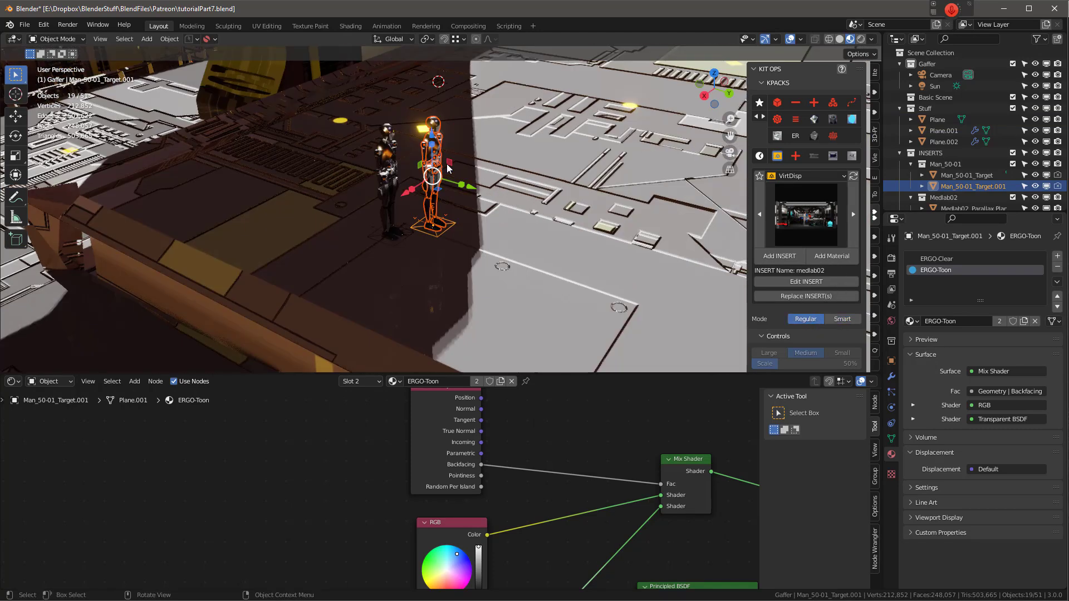
left_click(433, 136)
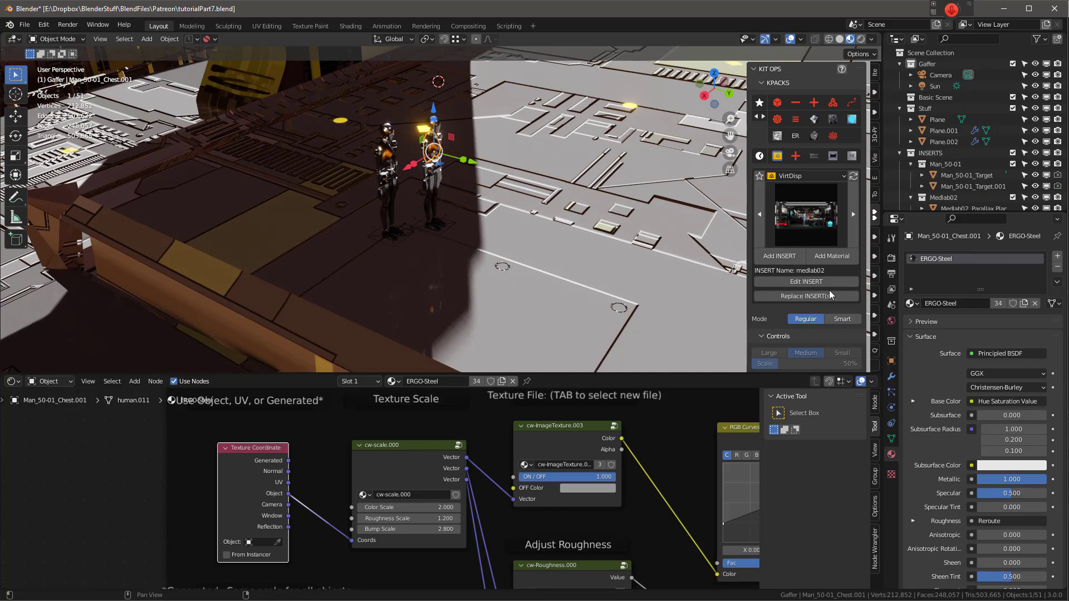
left_click(842, 319)
Duplicate the Man_50-01 figure nearest the platform's sunlit area and move the copy to the foreground ledge.
left_click(427, 186)
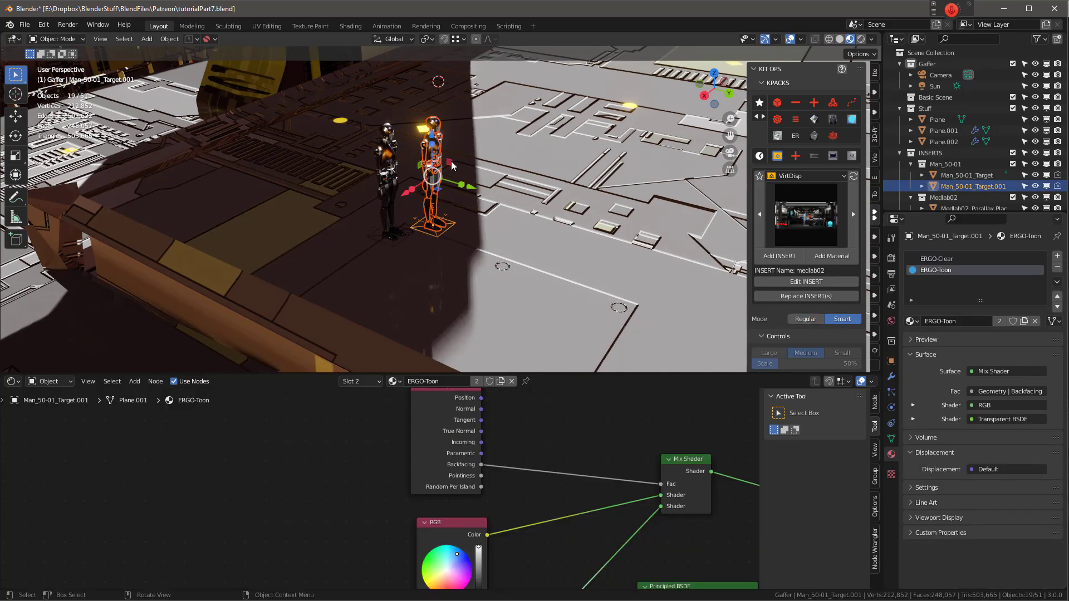
scroll(480, 117, "down", 10)
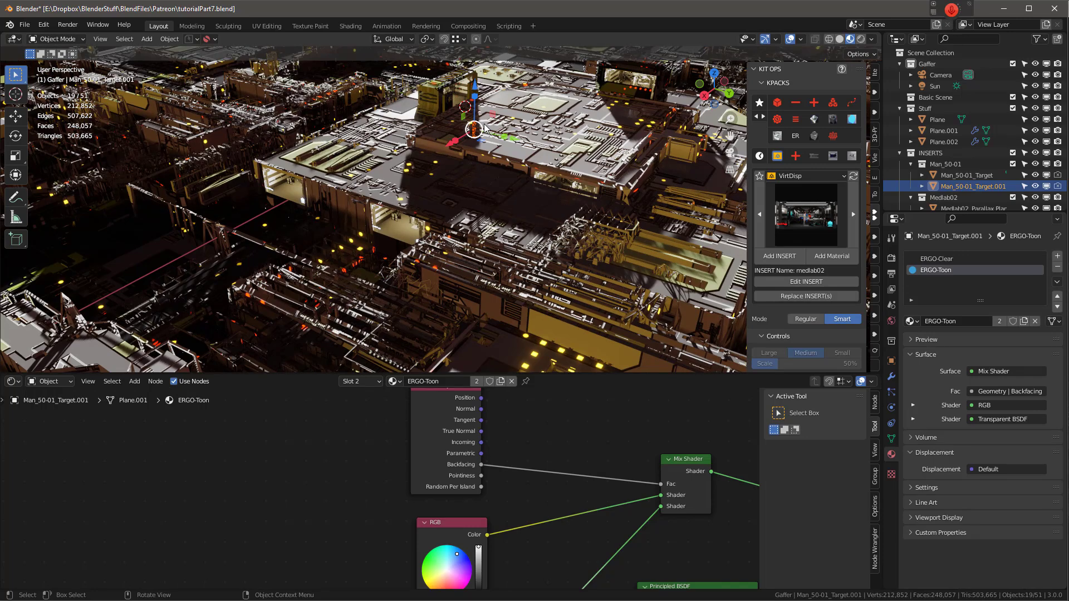
key("shift+d")
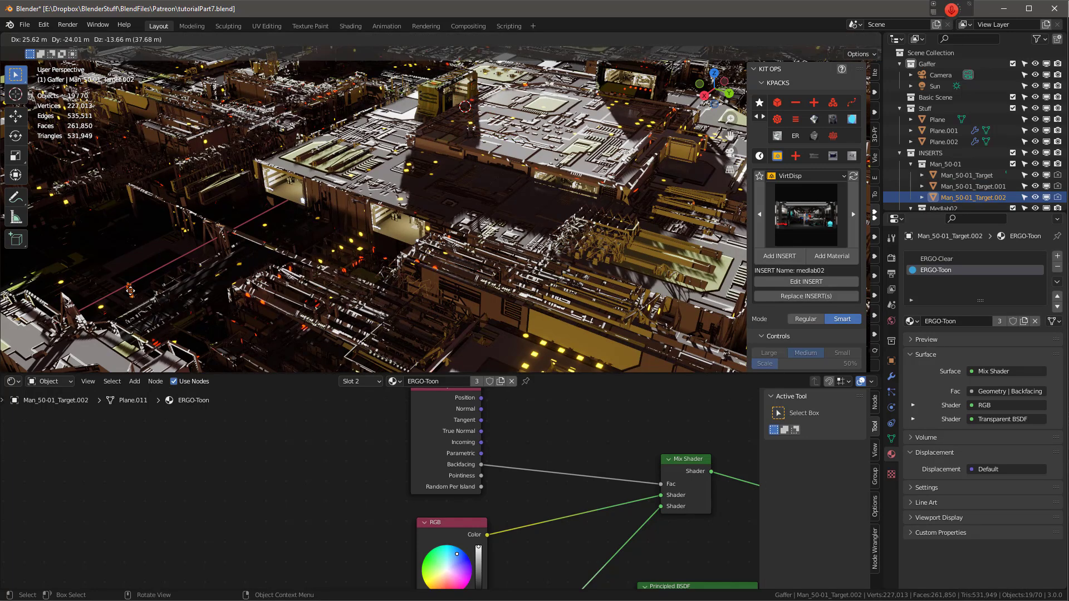
left_click(110, 293)
middle_click_drag(295, 139, 199, 199)
Relocate the duplicated figure with KIT OPS so it stands on the flat surface of the foreground ledge.
scroll(291, 194, "up", 10)
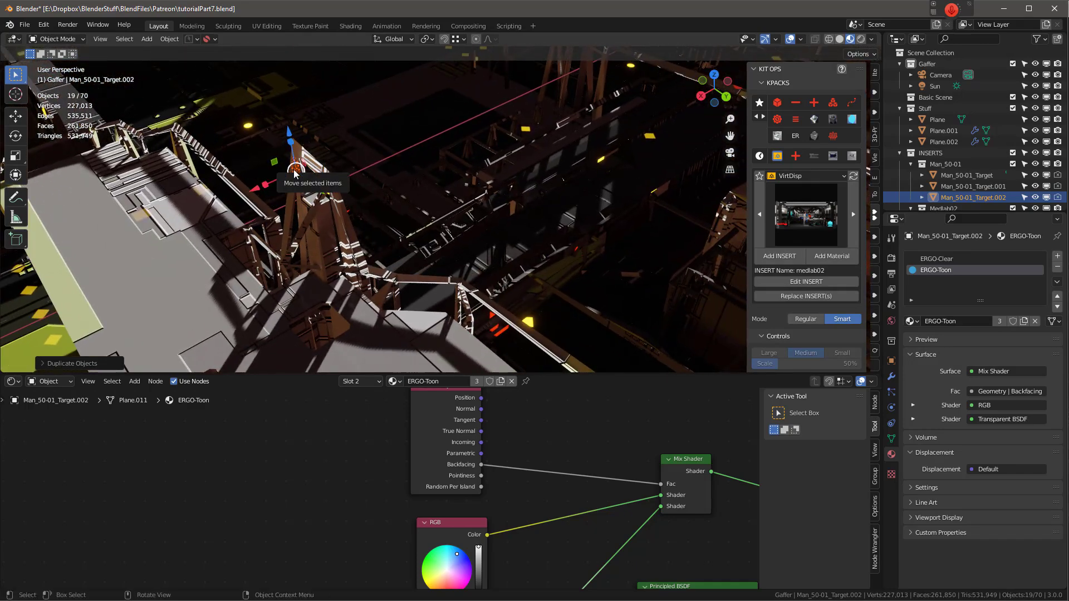
right_click(293, 169)
mouse_move(280, 262)
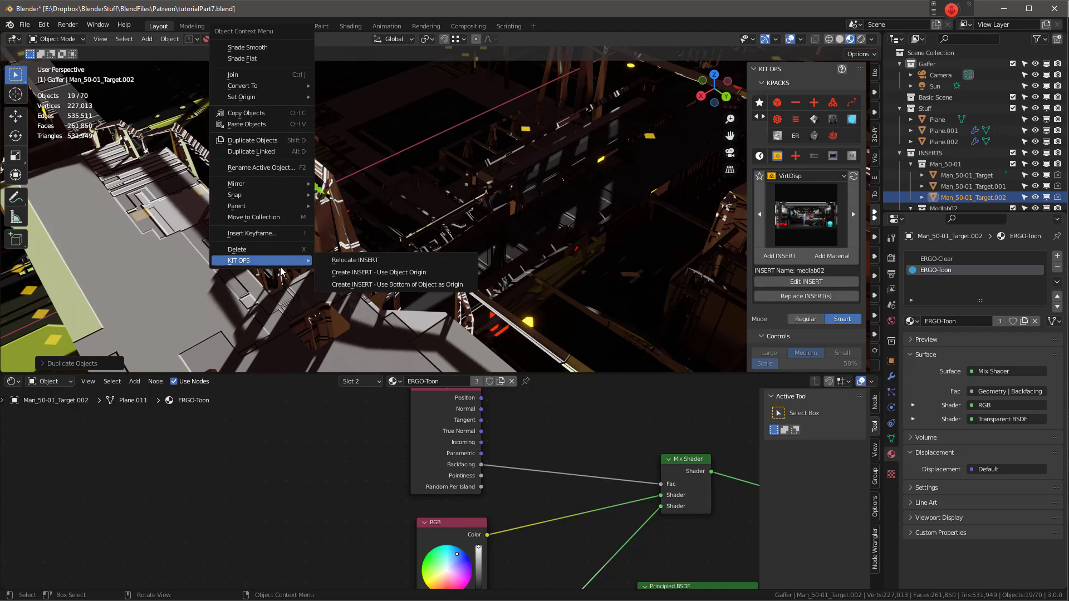
left_click(379, 260)
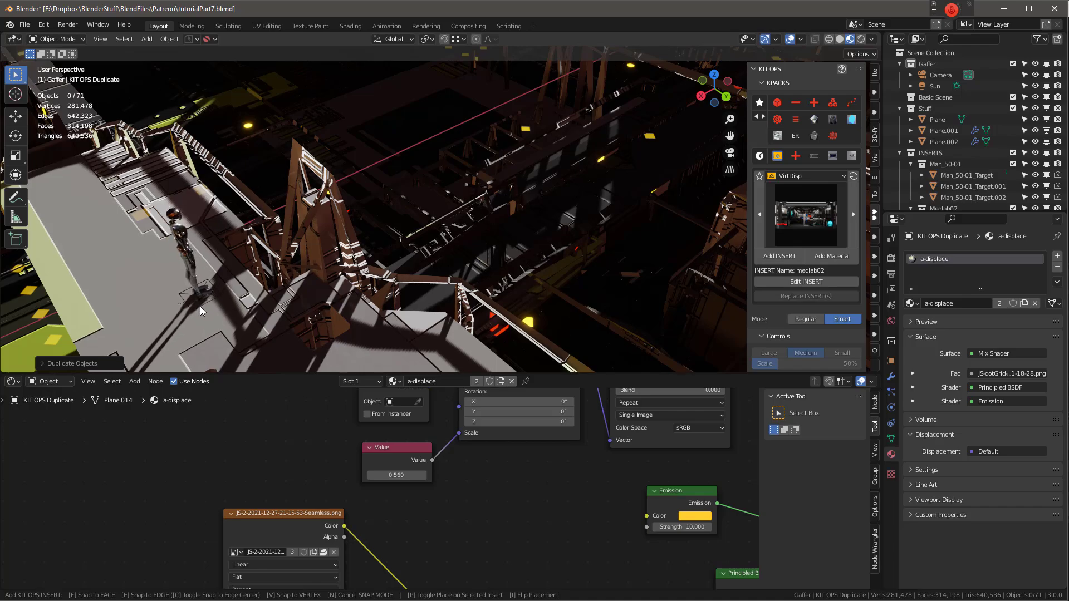
left_click(199, 306)
Scale the foreground figure up by about 1.5 times while viewing through the scene camera.
key("KP_0")
scroll(327, 270, "down", 5)
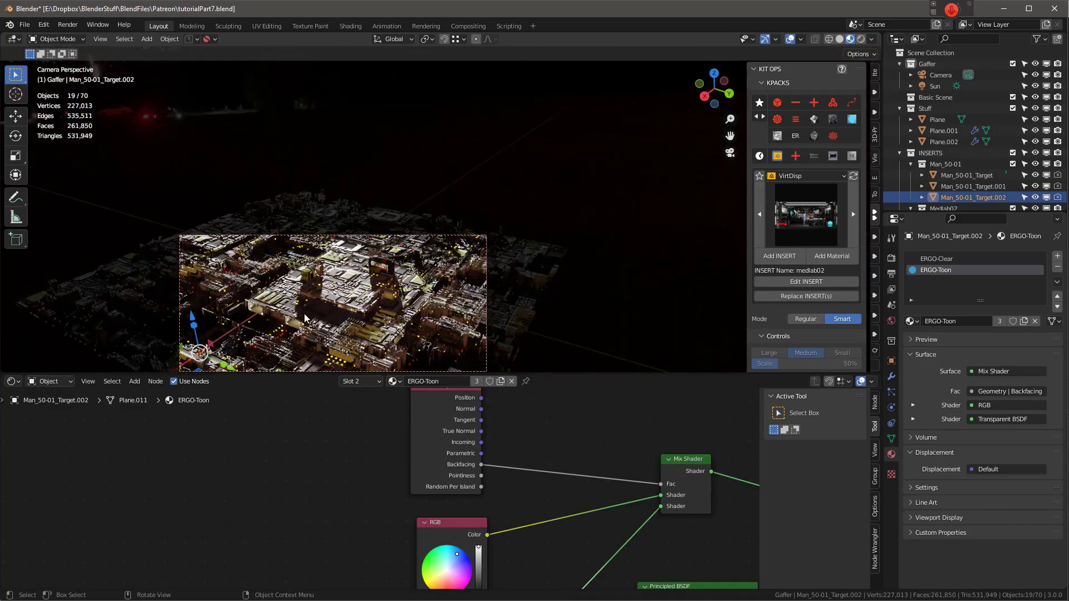
scroll(304, 315, "up", 8)
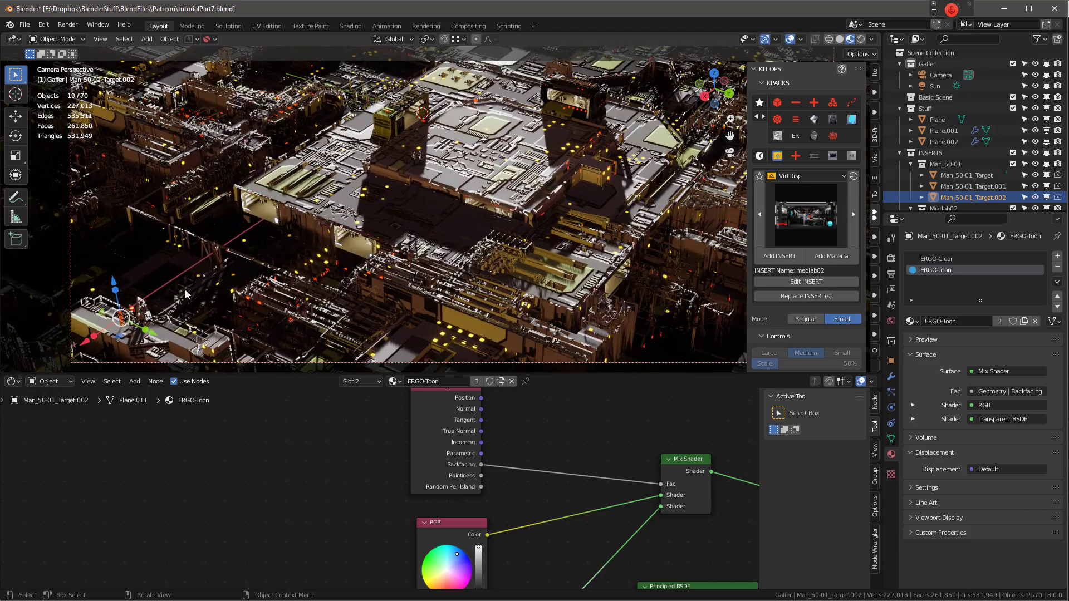
scroll(185, 293, "down", 1)
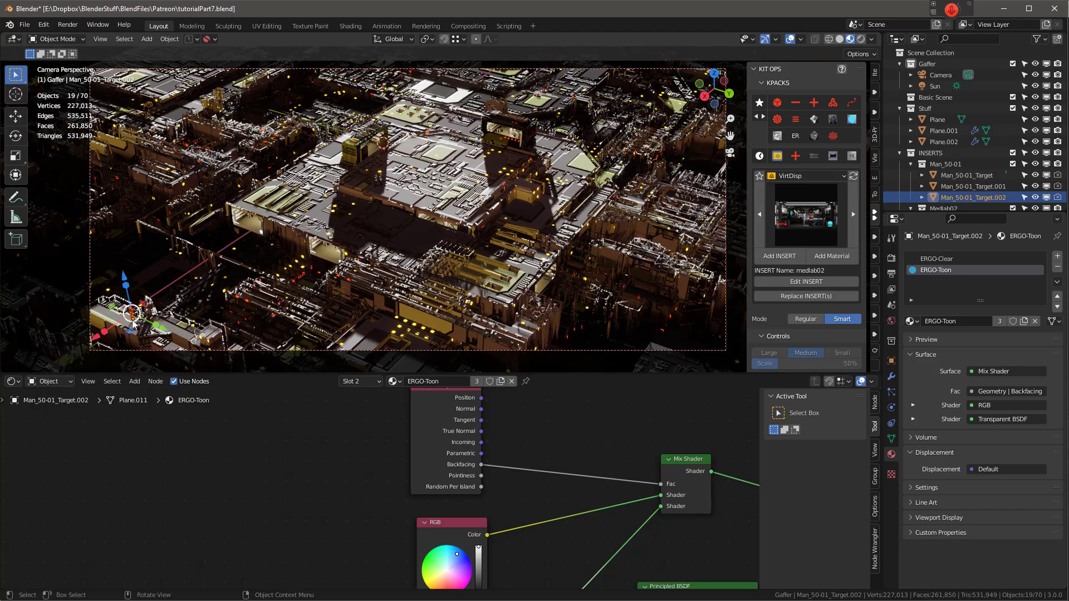
key("s")
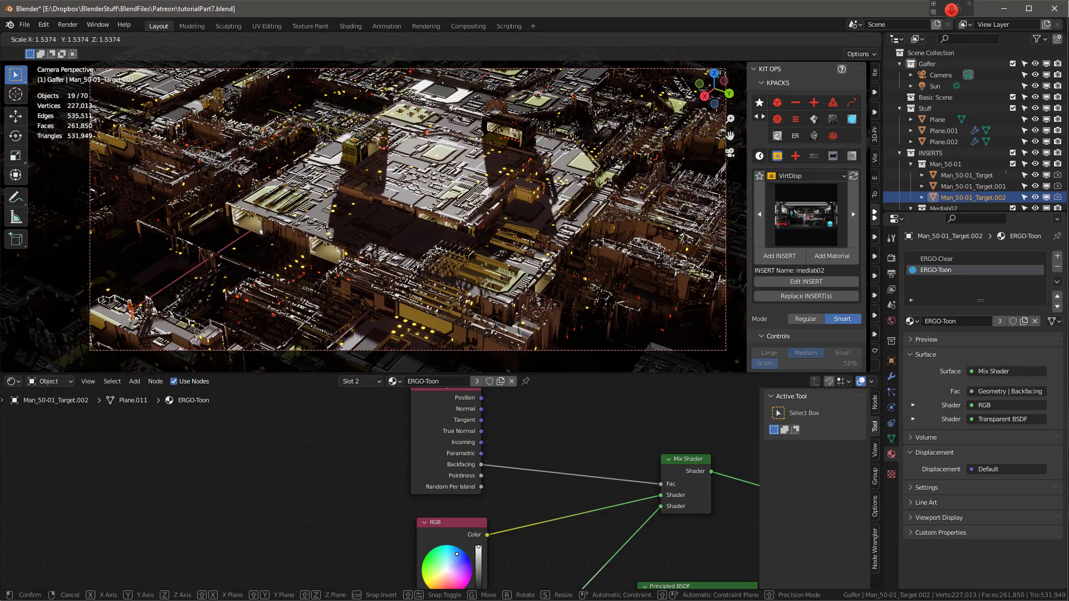
left_click(191, 266)
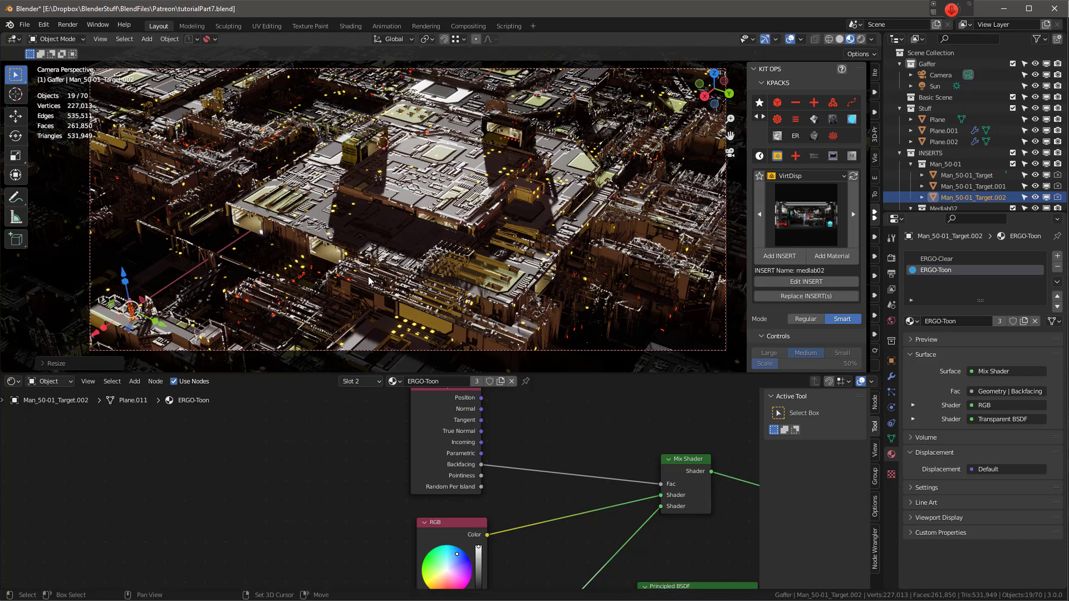
Duplicate the enlarged figure and relocate the copy with KIT OPS to another spot on the foreground ledge.
middle_click_drag(374, 279, 366, 282, "shift")
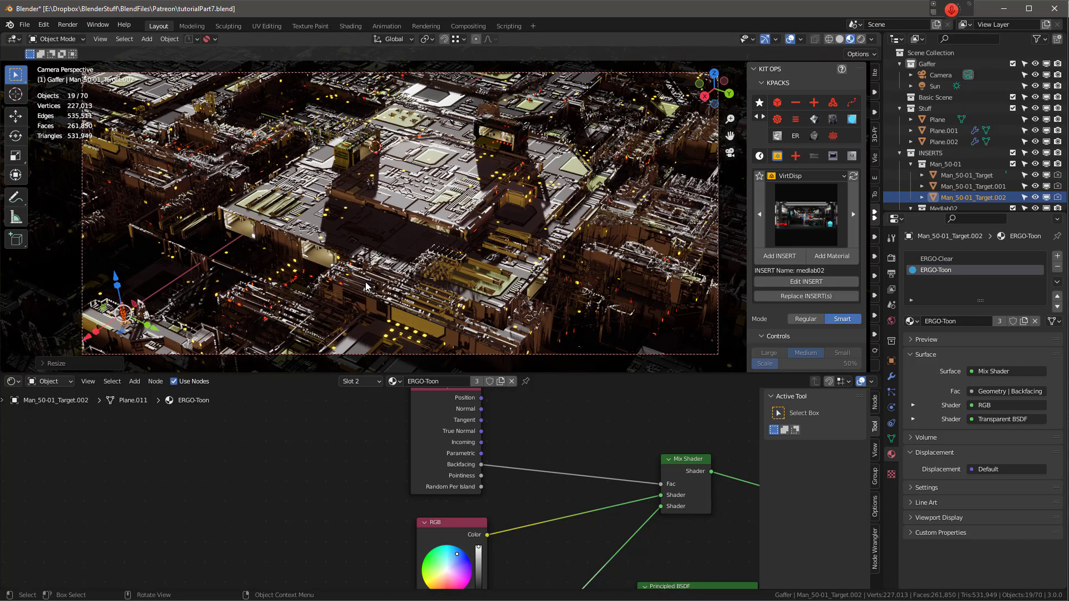
scroll(126, 302, "up", 2)
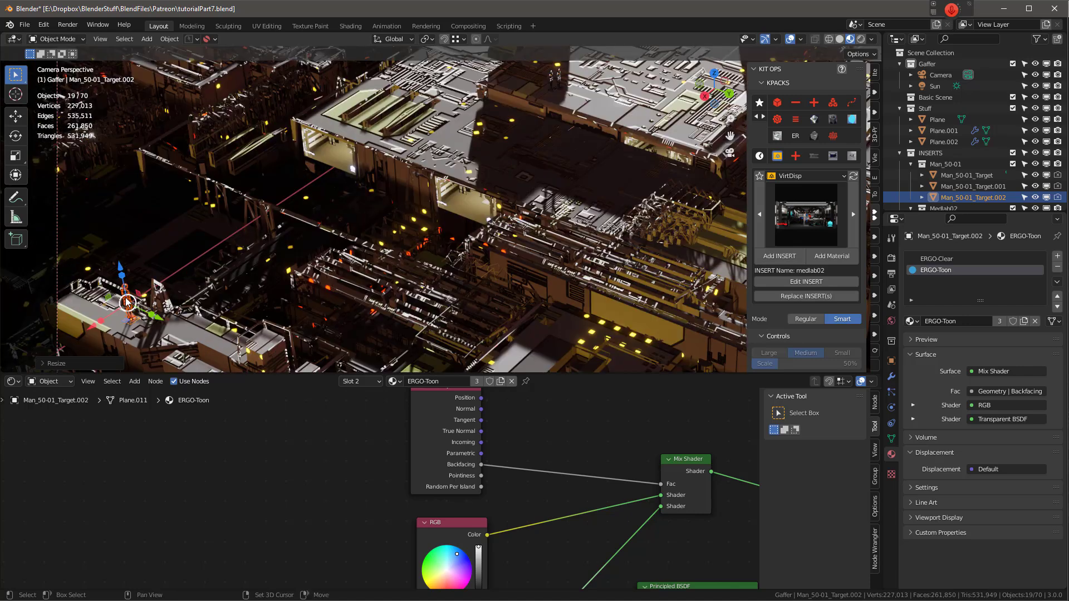
key("shift+d")
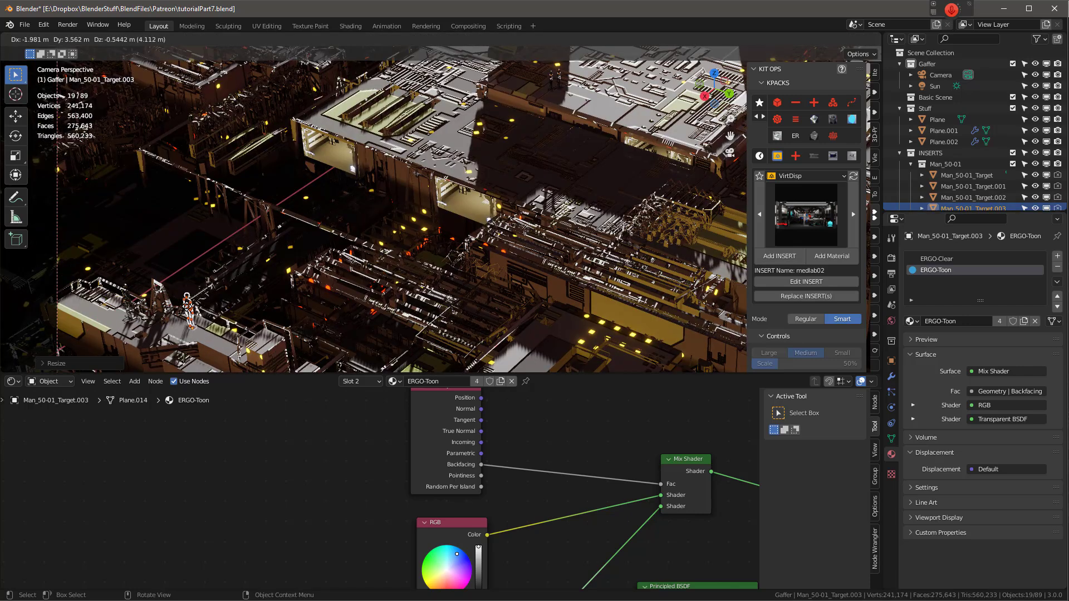
left_click(197, 278)
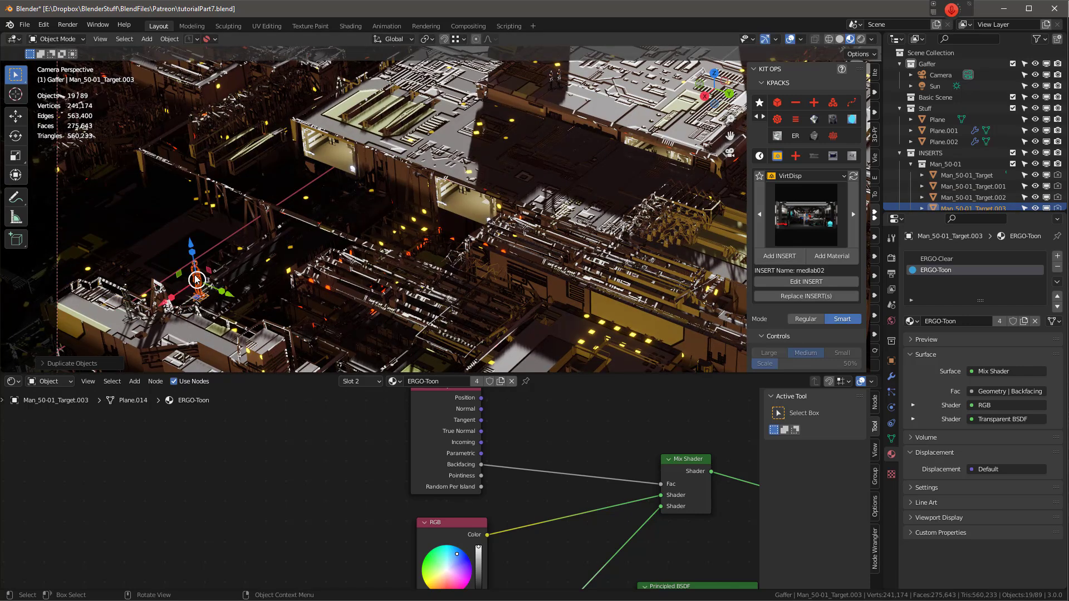
right_click(197, 280)
mouse_move(198, 277)
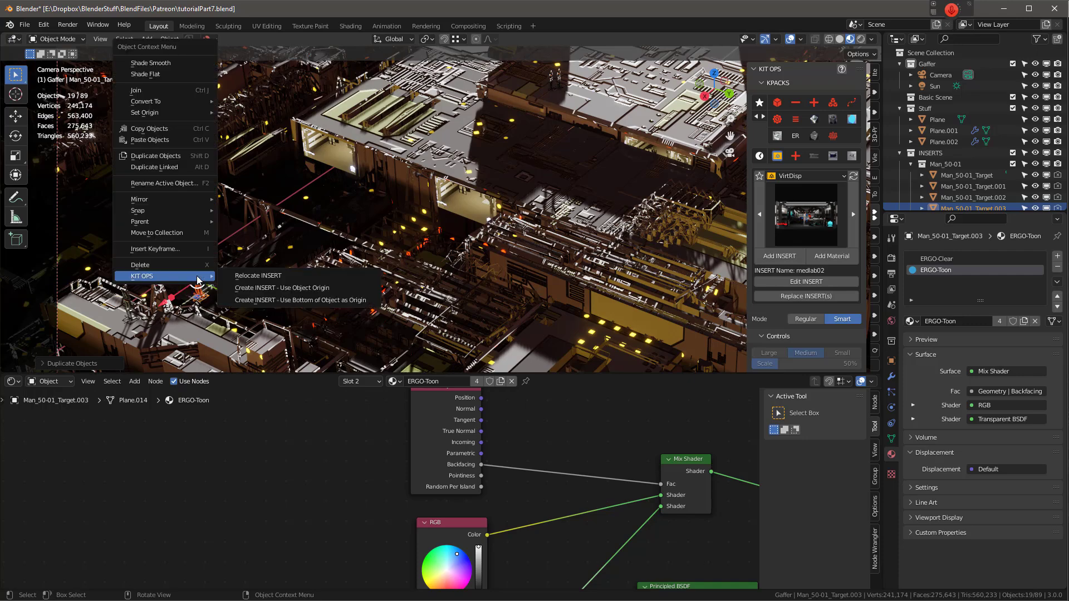
left_click(266, 276)
key("Escape")
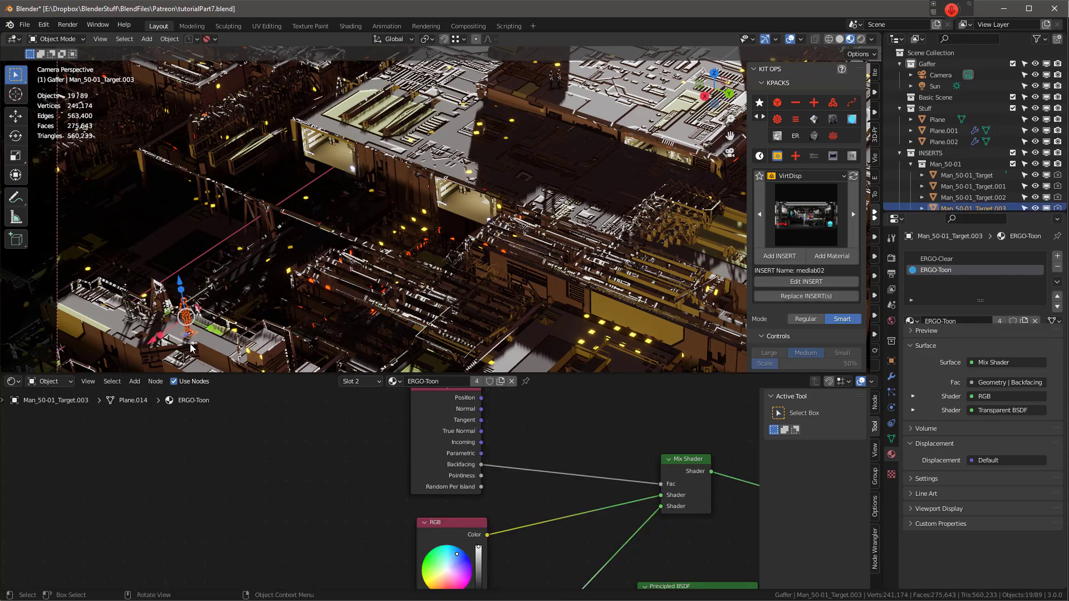
Place several antenna-02 inserts from the VirtDisp pack across the platform, including one on the shadowed lower deck, using KIT OPS.
middle_click_drag(315, 276, 440, 240)
left_click(805, 215)
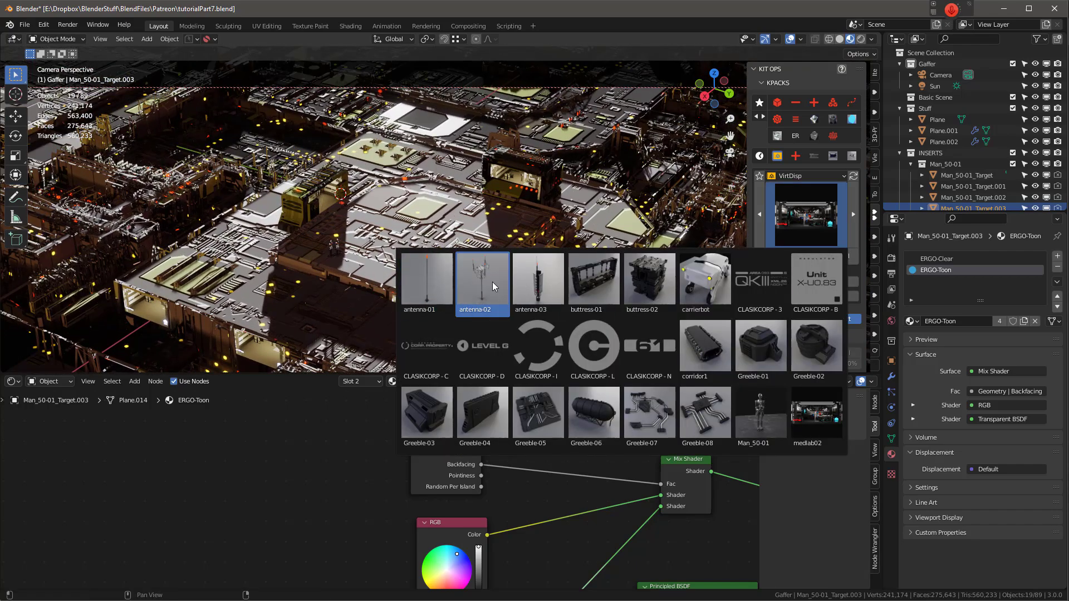
left_click(492, 281)
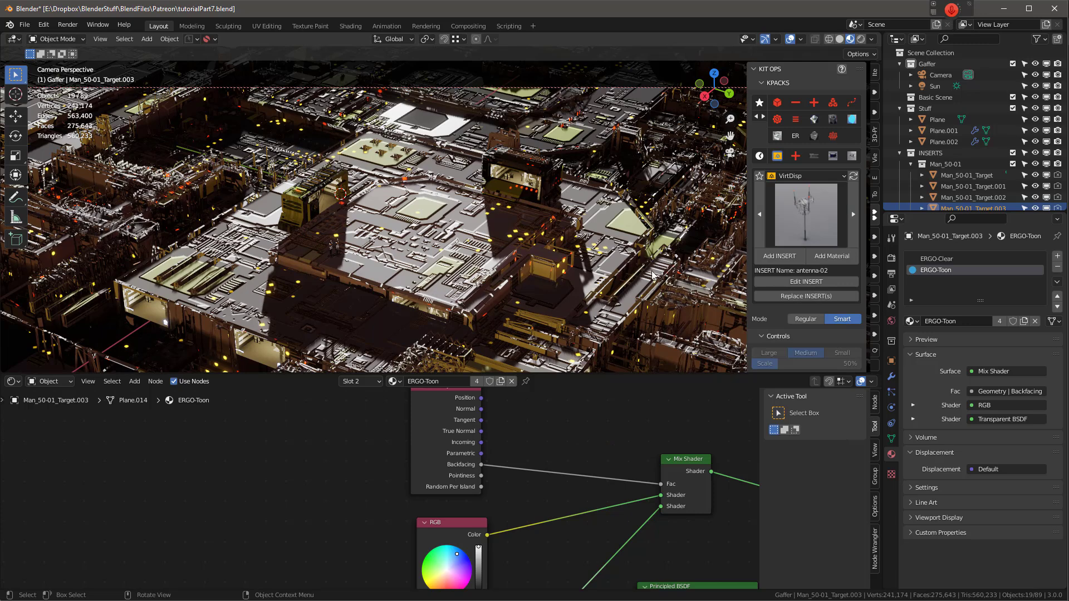
left_click(793, 256)
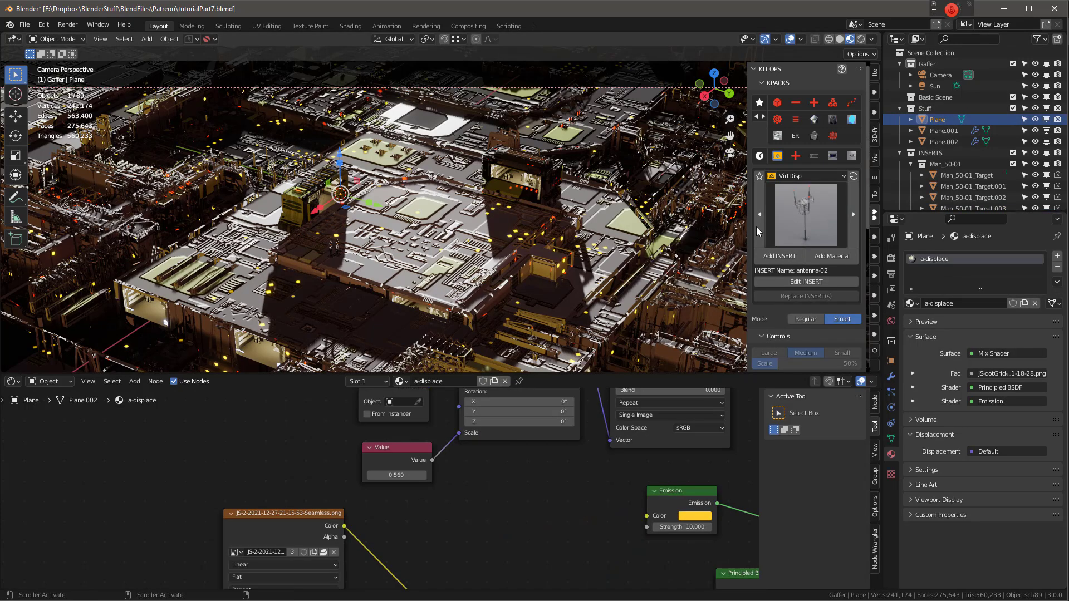
left_click(780, 257)
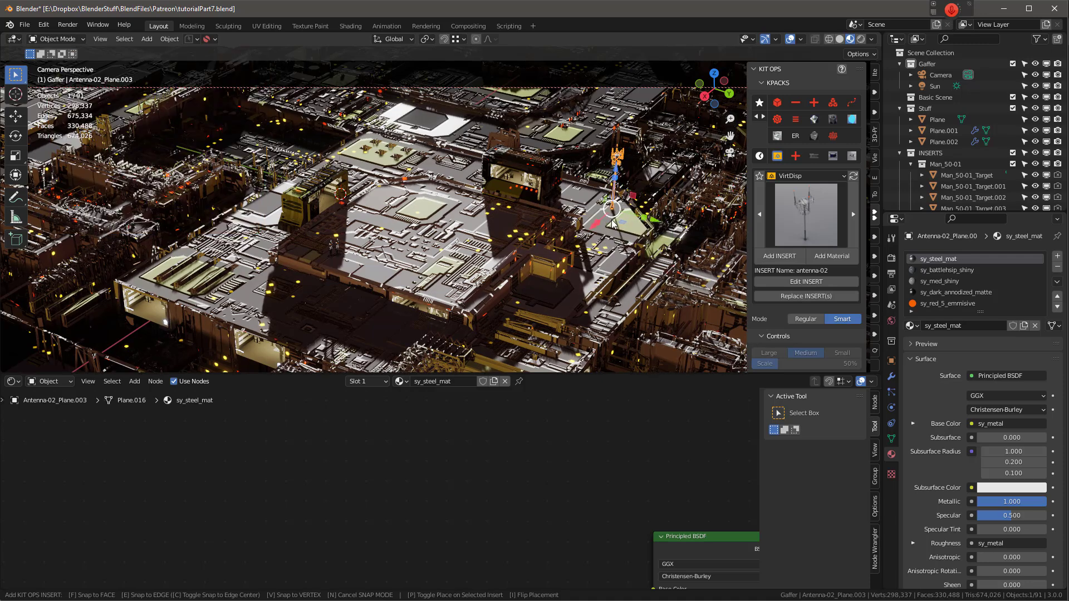
left_click(612, 223)
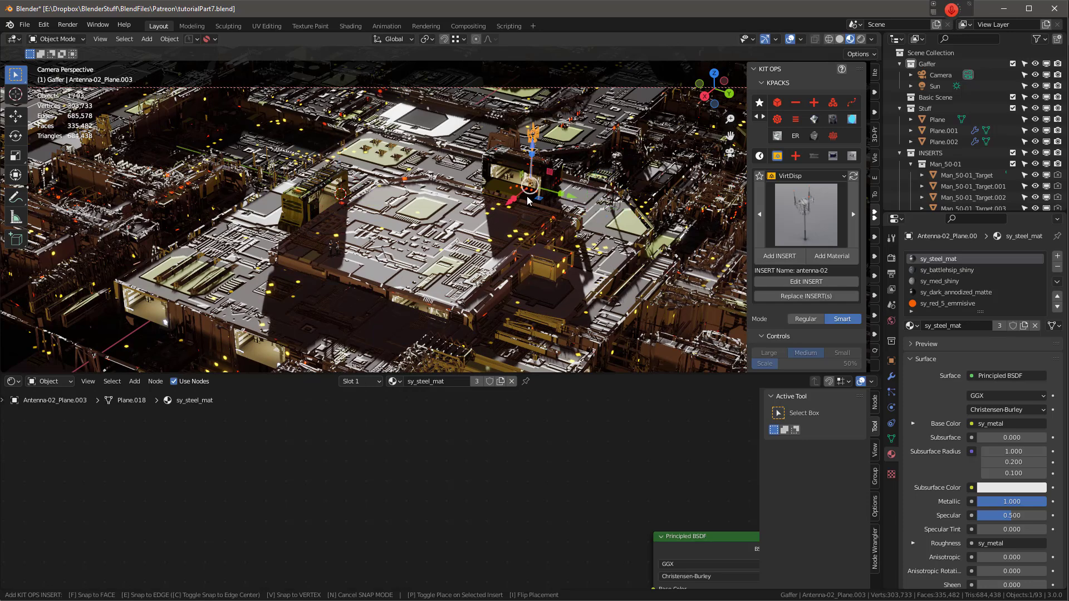
left_click(425, 176)
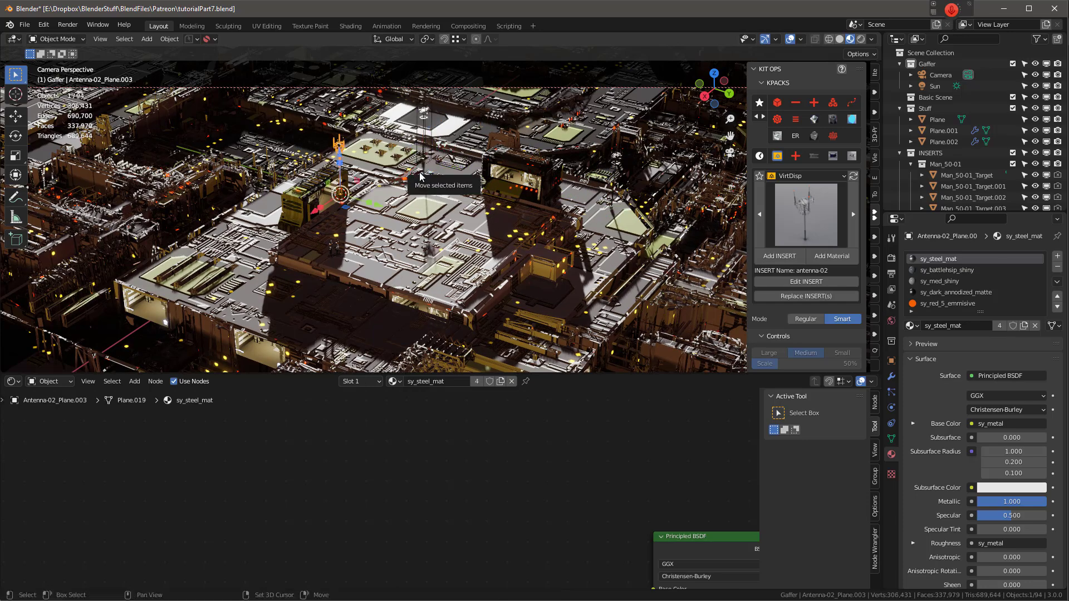
left_click(352, 174, "shift")
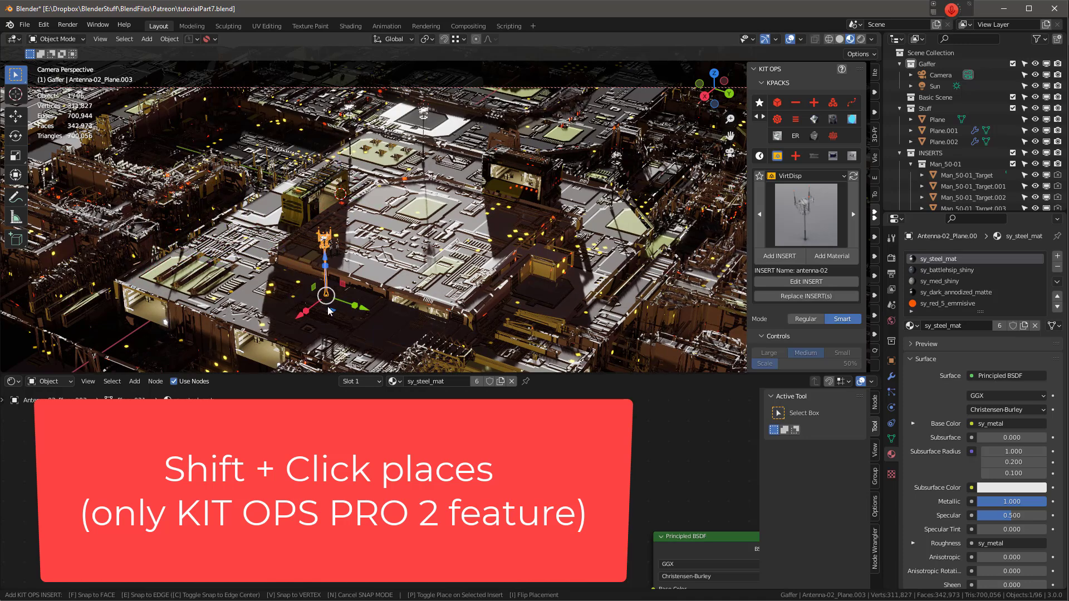
left_click(345, 326, "shift")
key("Escape")
Move the last antenna-02 about 17.9 m horizontally, with Z locked, to the yellow-greebled area beyond the platform's front edge.
middle_click_drag(368, 334, 429, 247)
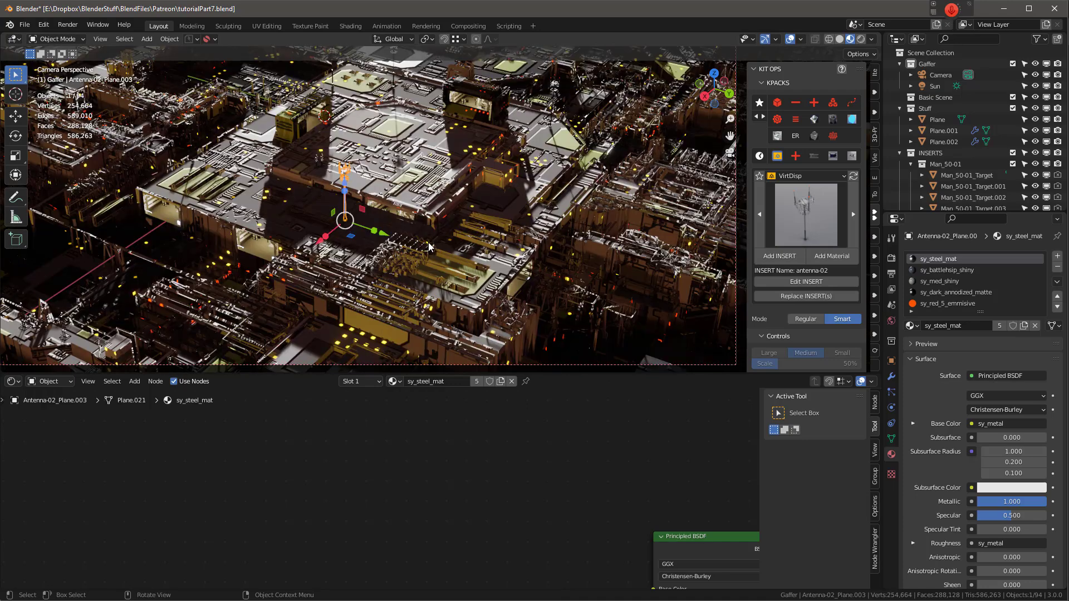
key("g")
key("shift+z")
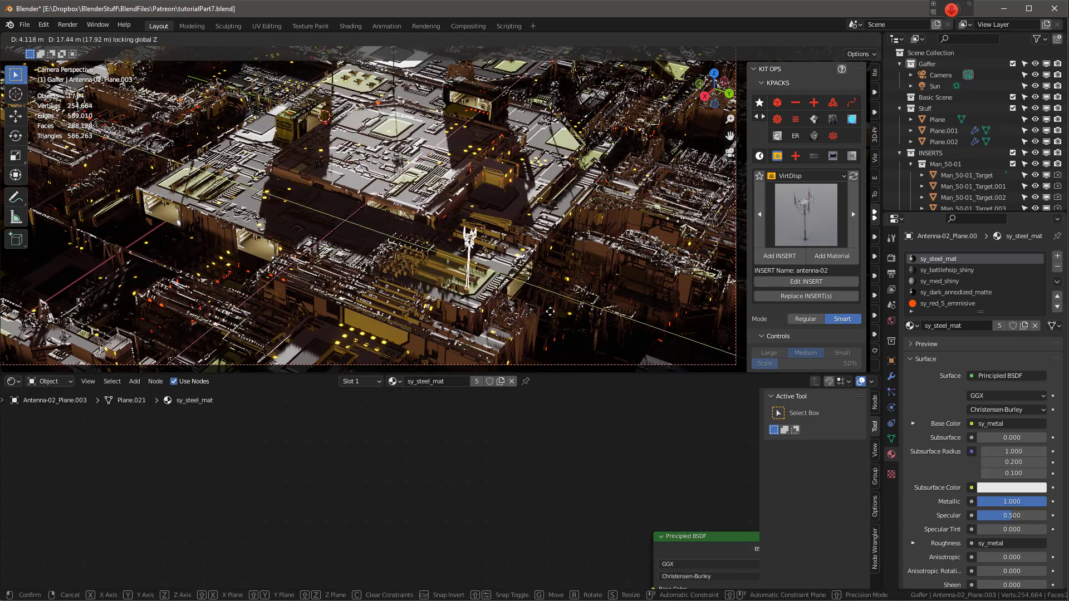
left_click(550, 312)
scroll(550, 311, "down", 2)
Choose the antenna-03 insert and place one on the pale green panel at the platform's far corner.
left_click(804, 211)
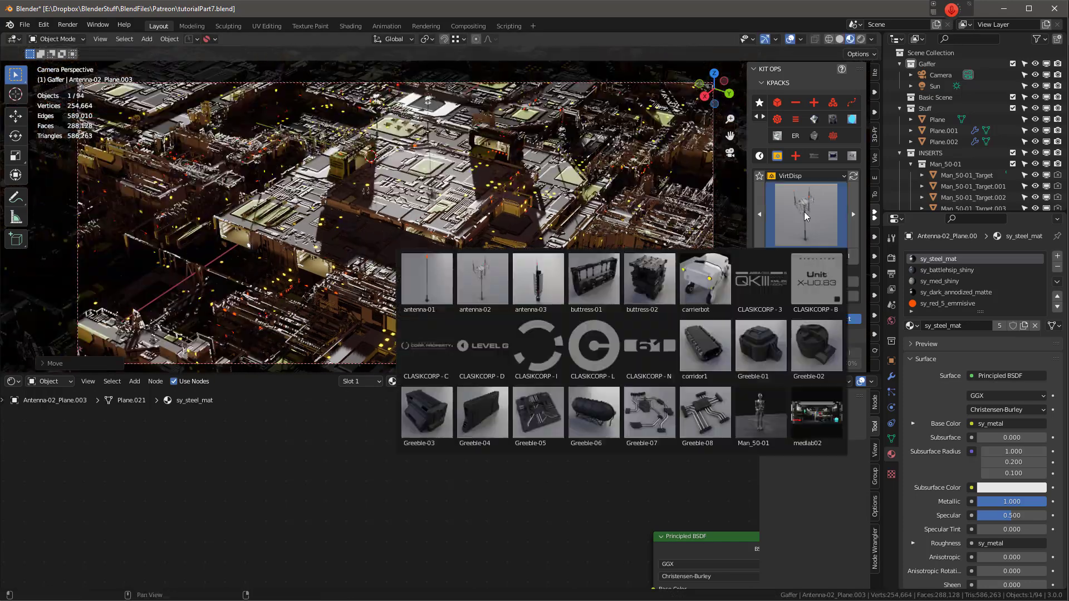
left_click(545, 289)
scroll(553, 181, "up", 4)
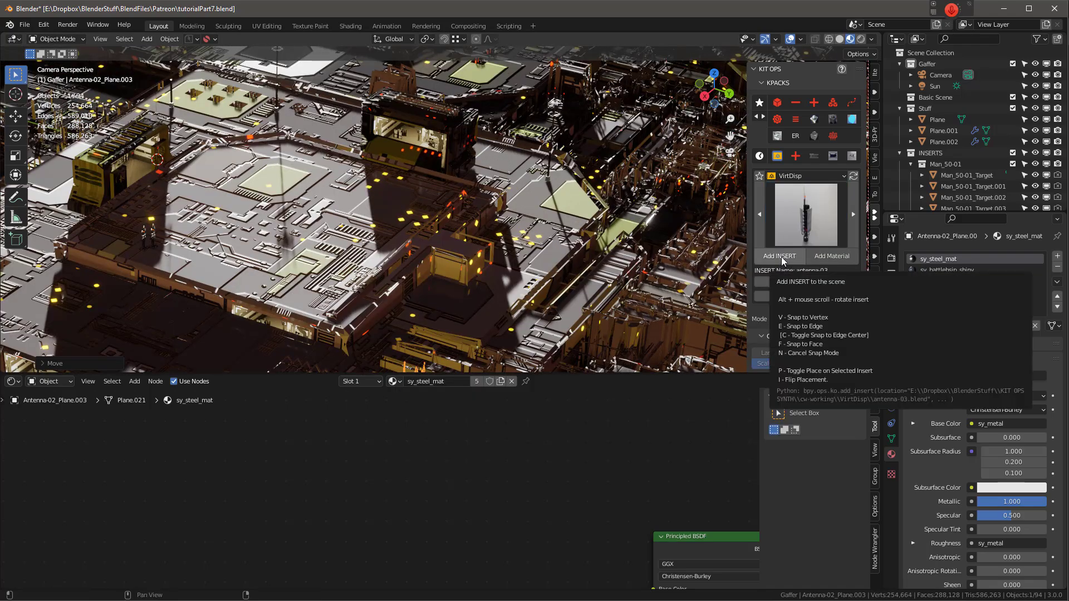
scroll(567, 223, "down", 4)
scroll(589, 242, "up", 4)
left_click(779, 256)
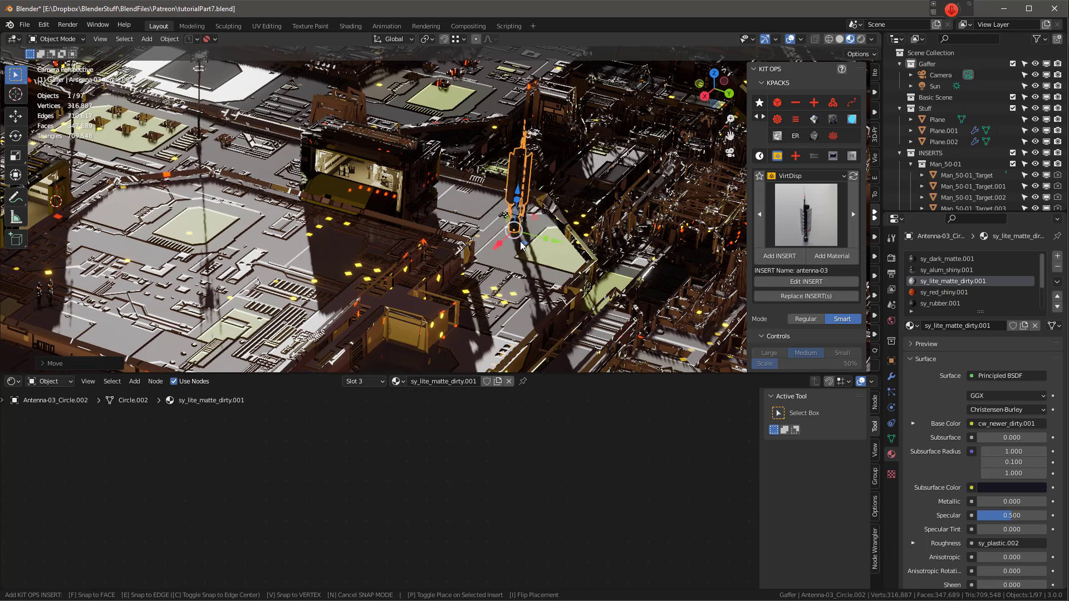
left_click(559, 245)
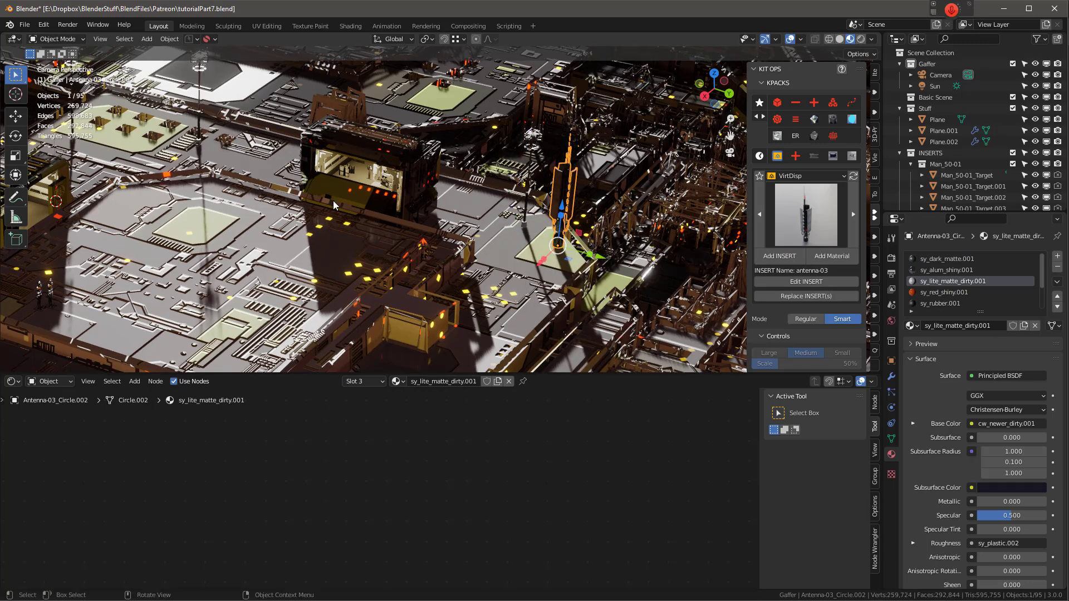
Add further antenna-03 inserts behind the raised platform's edge, beside the yellow greeble structure and on the deck behind it.
left_click(780, 256)
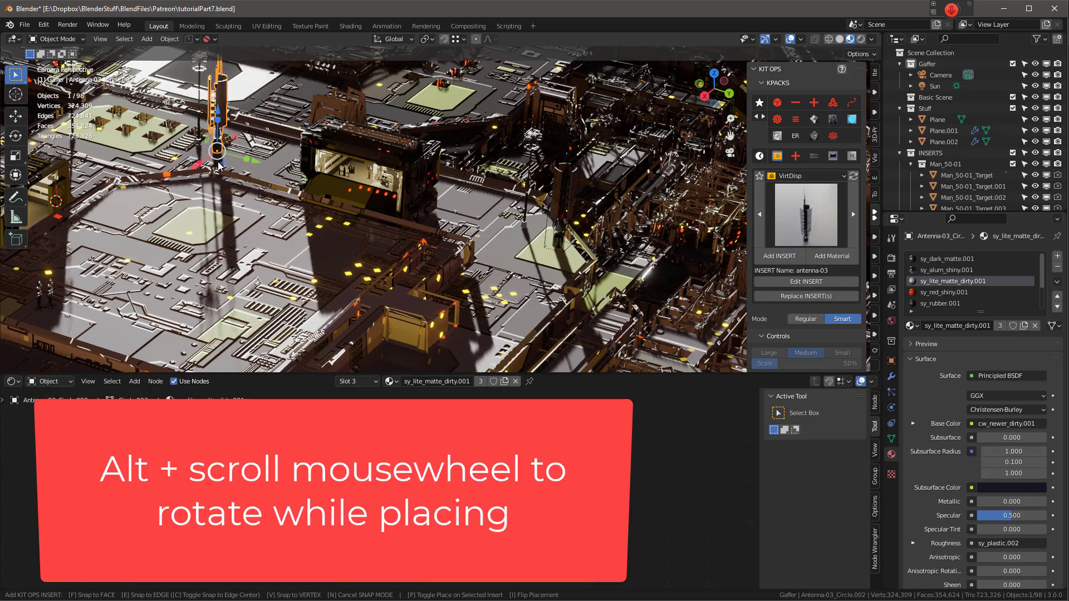
left_click(271, 163)
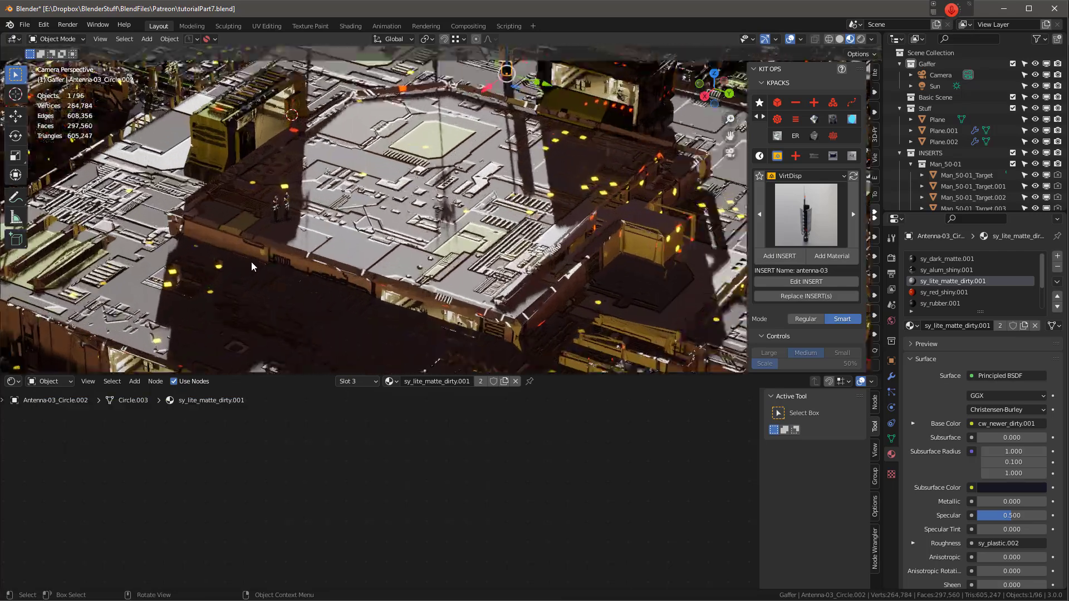
left_click(788, 259)
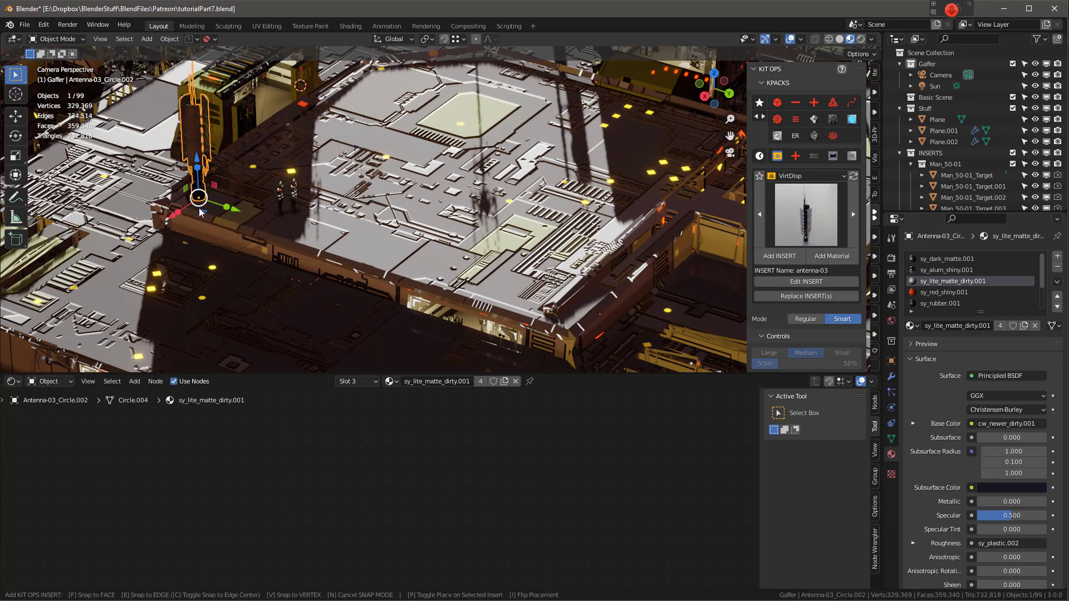
left_click(205, 206)
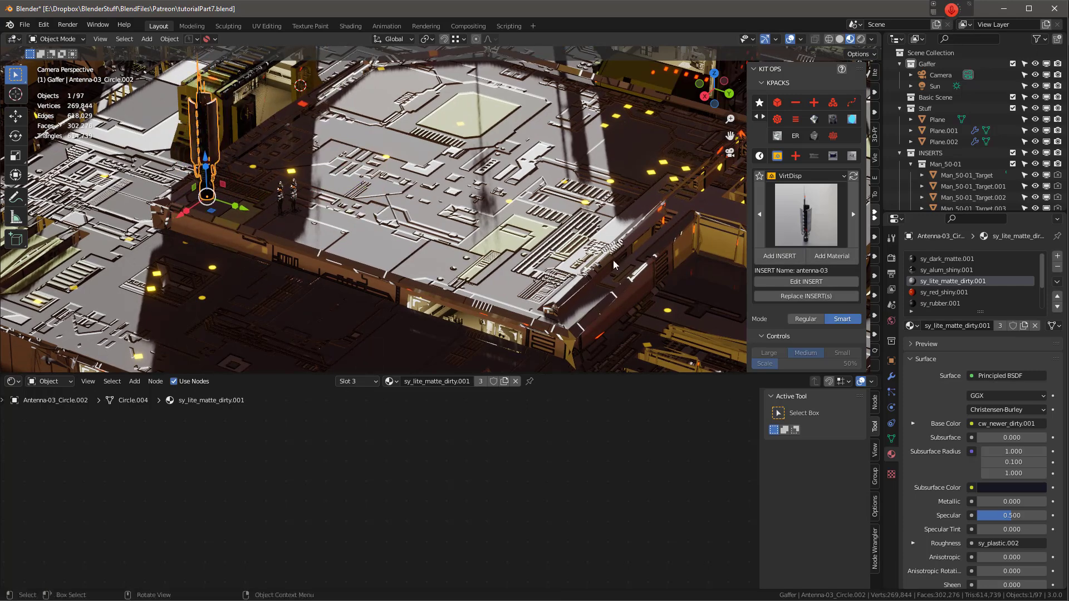
right_click(249, 190)
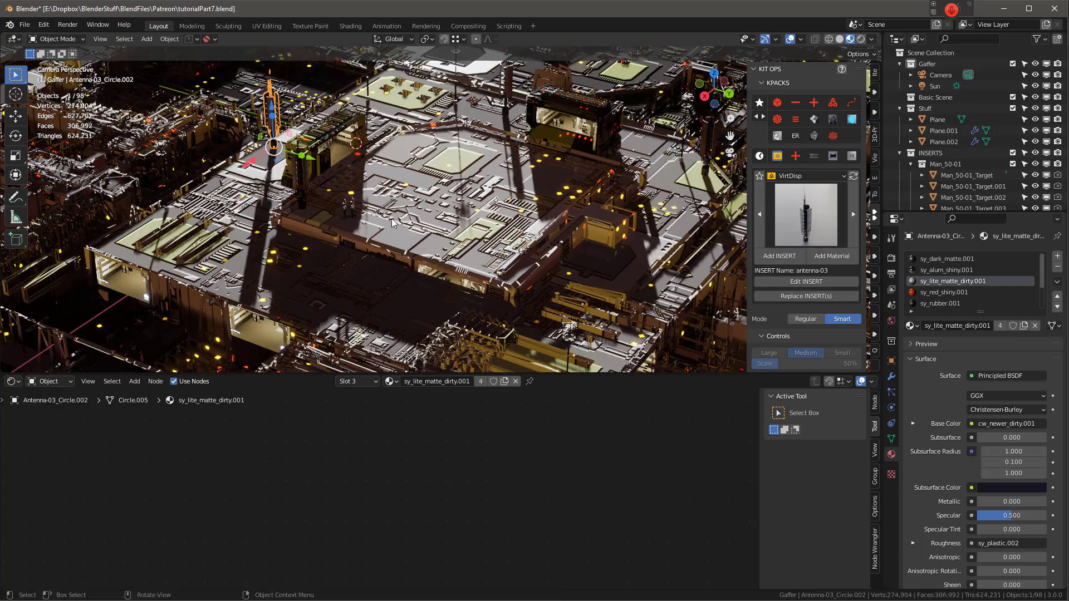
Choose antenna-01 as the KIT OPS insert and move the antenna-03 beside the yellow structure to the raised platform's front edge.
left_click(806, 215)
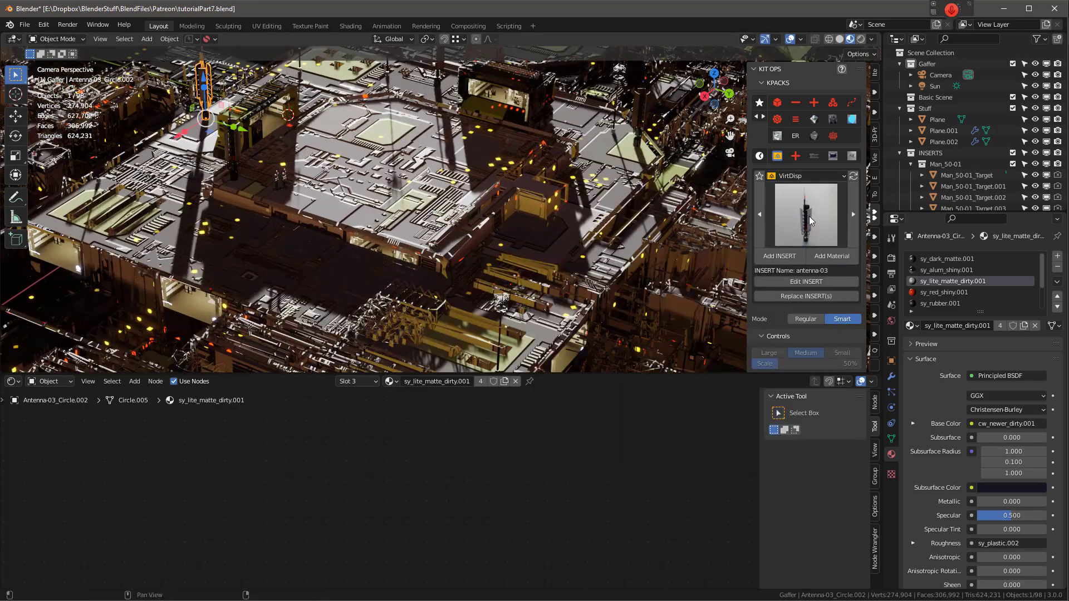
left_click(805, 221)
left_click(418, 280)
left_click(239, 265)
key("g")
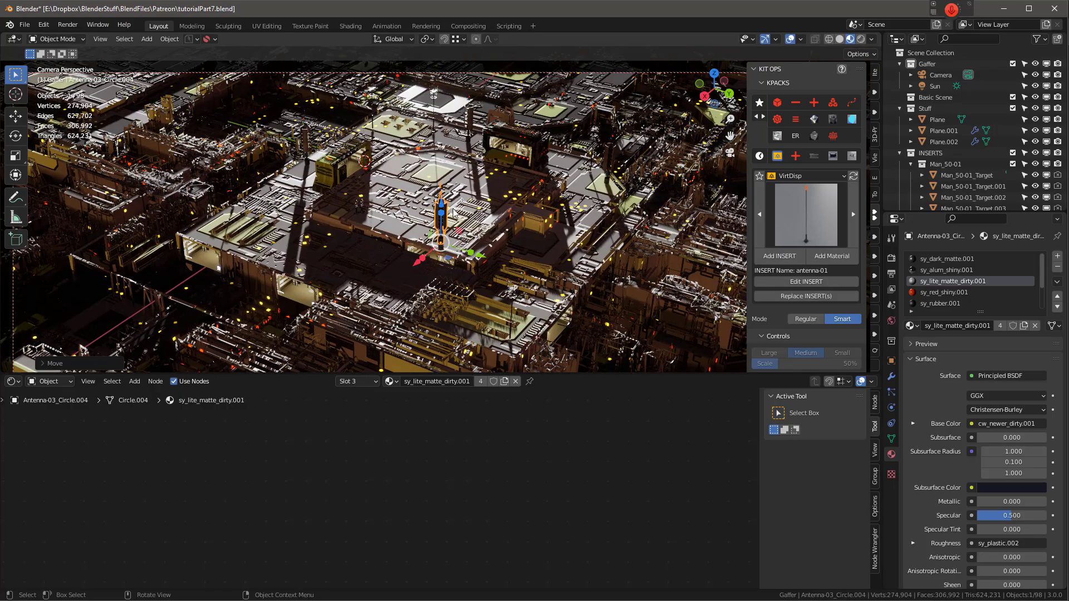
left_click(739, 225)
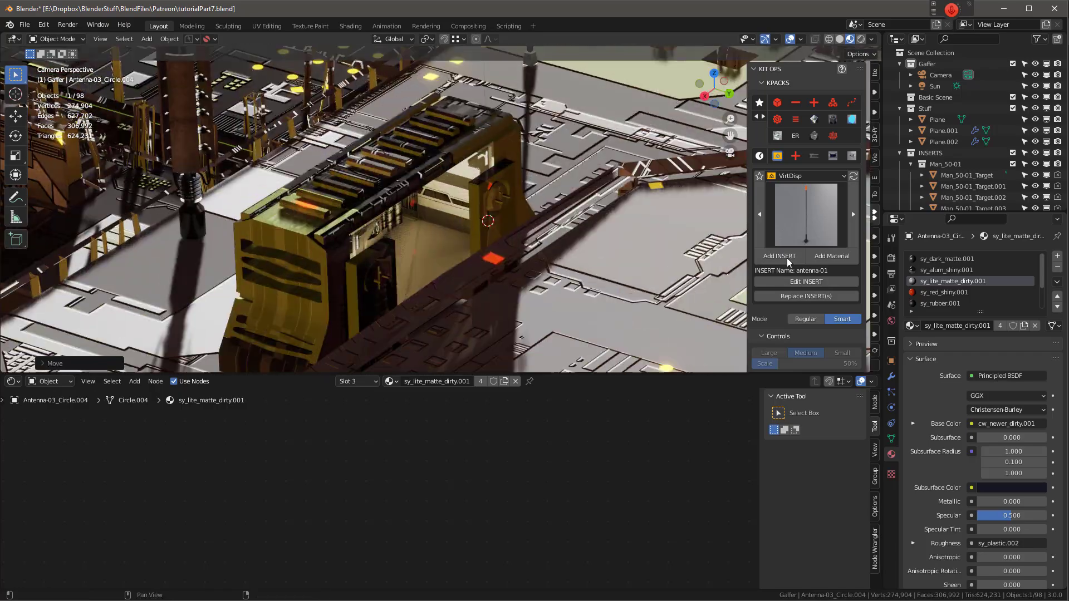
Add antenna-01 inserts around the platform, including one on the outer deck's front edge between the two lit interiors.
left_click(779, 256)
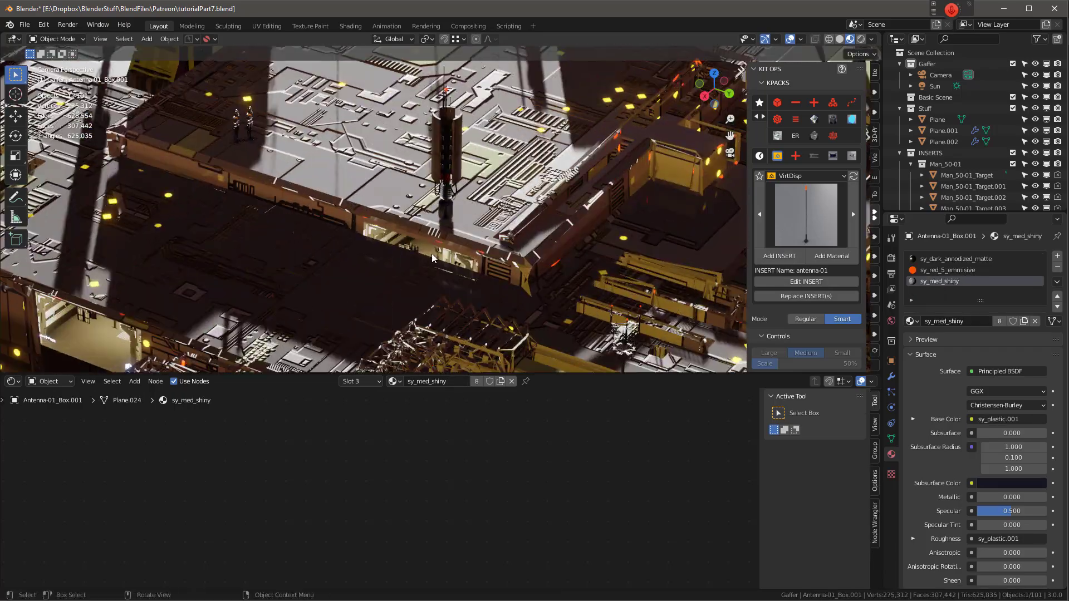
left_click(494, 236)
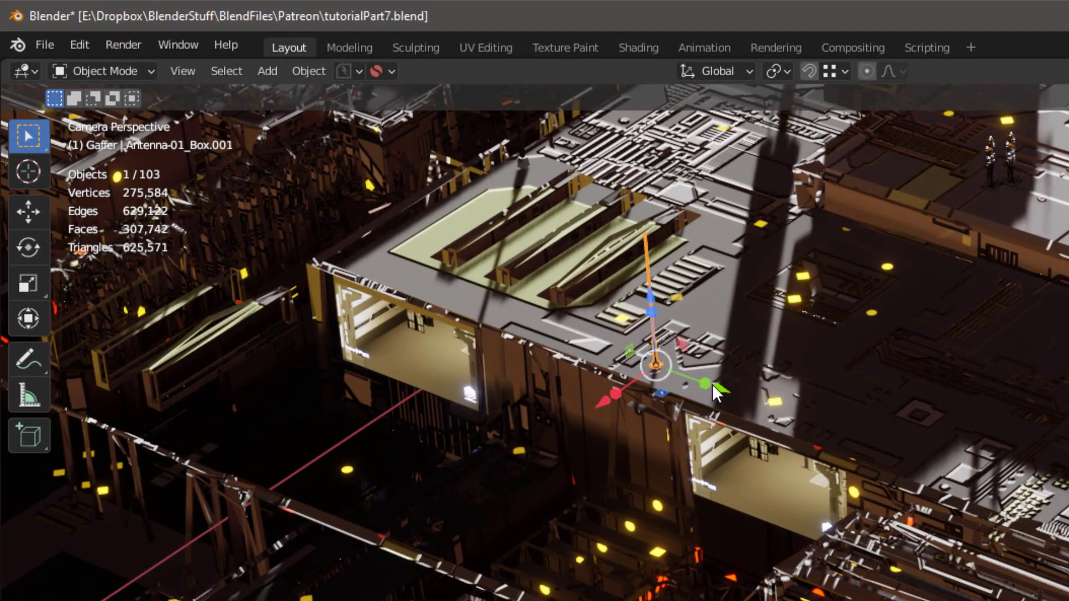
Duplicate the outer-deck antenna-01 along global Y, scale the copy down and shift it close beside the original.
key("shift+d")
type("y6")
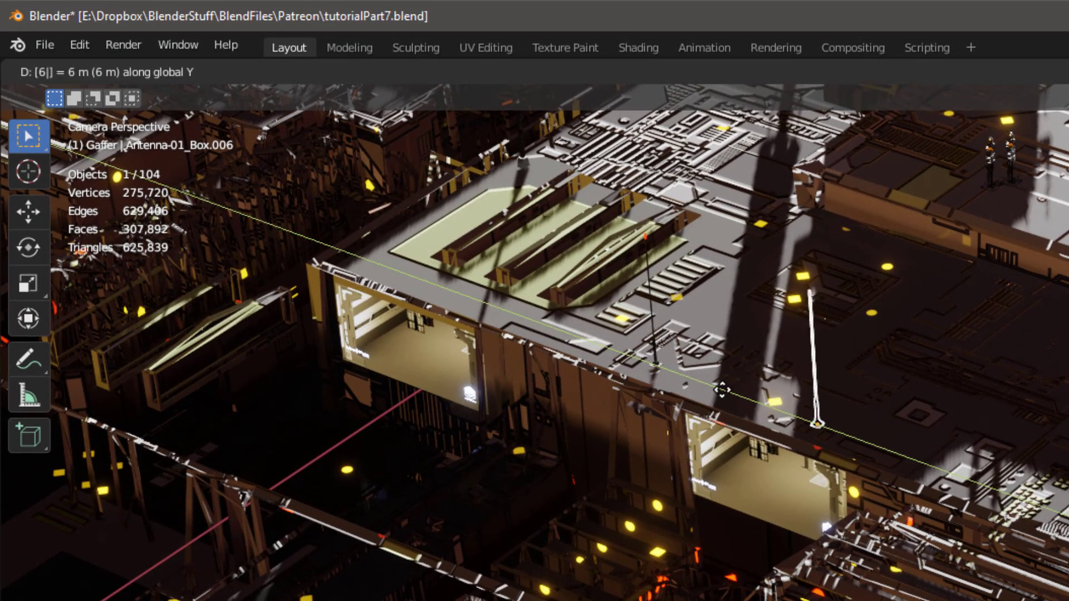
key("BackSpace")
left_click(685, 374)
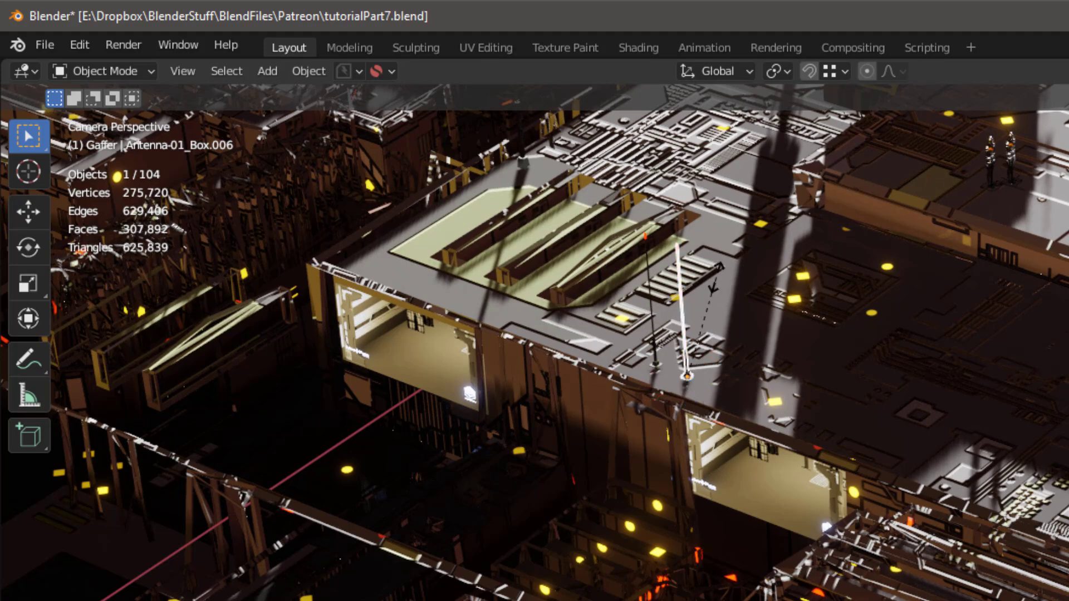
key("s")
key("Escape")
left_click_drag(745, 397, 728, 395)
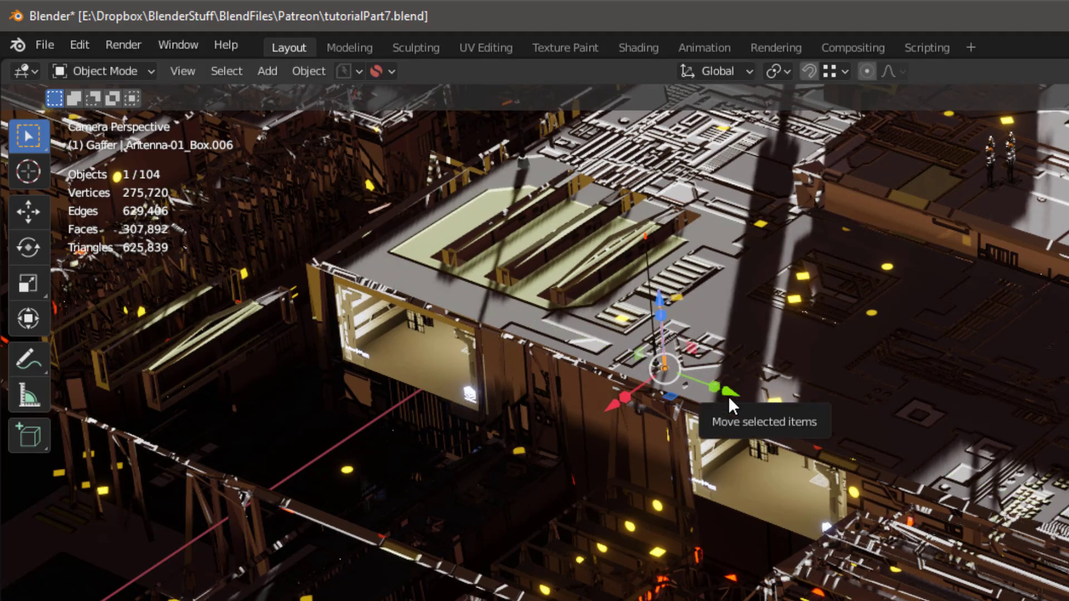
Duplicate the small antenna-01 along Y to the original's other side and scale the copy up by about 1.2.
key("shift+d")
key("y")
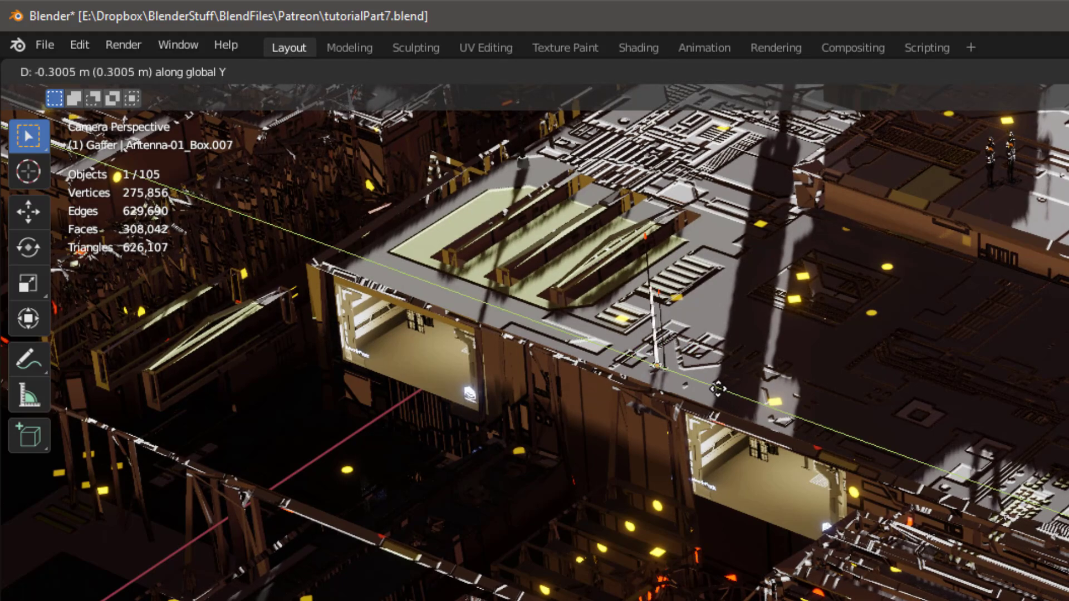
left_click(713, 385)
key("s")
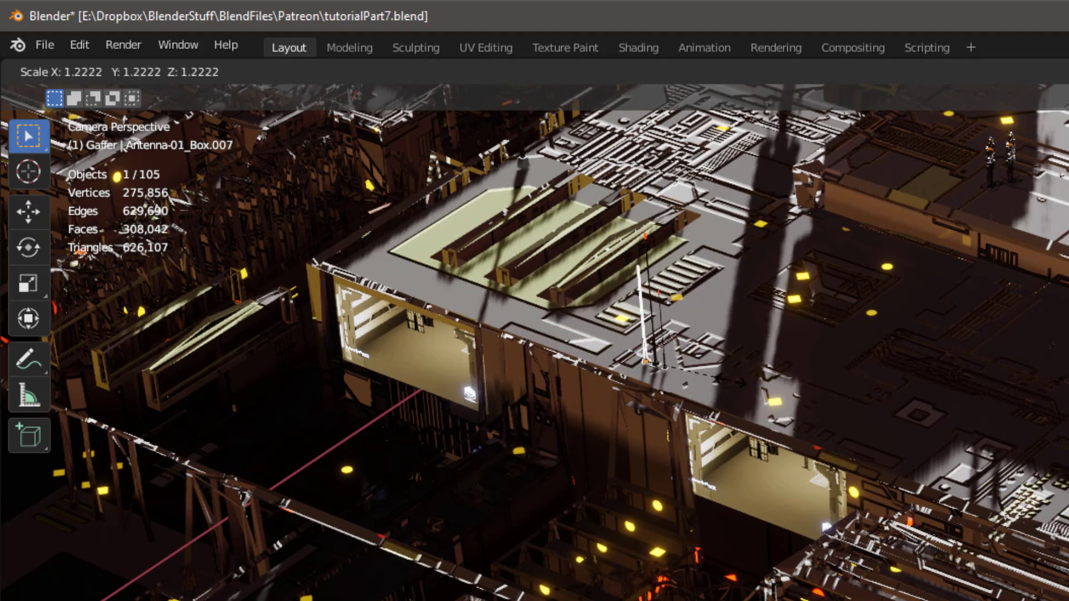
left_click(704, 335)
left_click(713, 299)
scroll(677, 308, "up", 4)
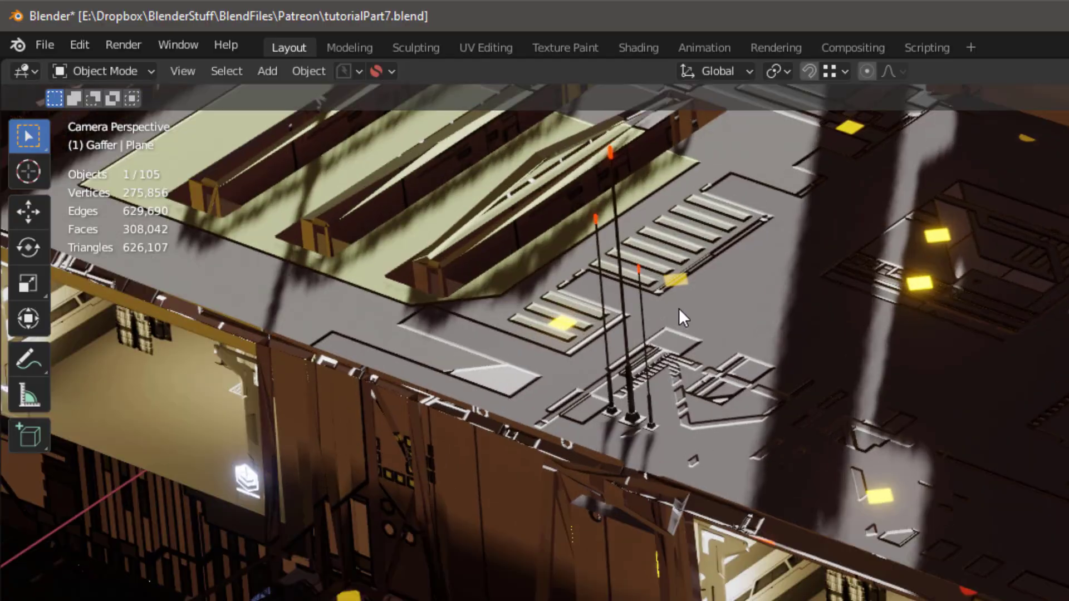
scroll(679, 309, "down", 4)
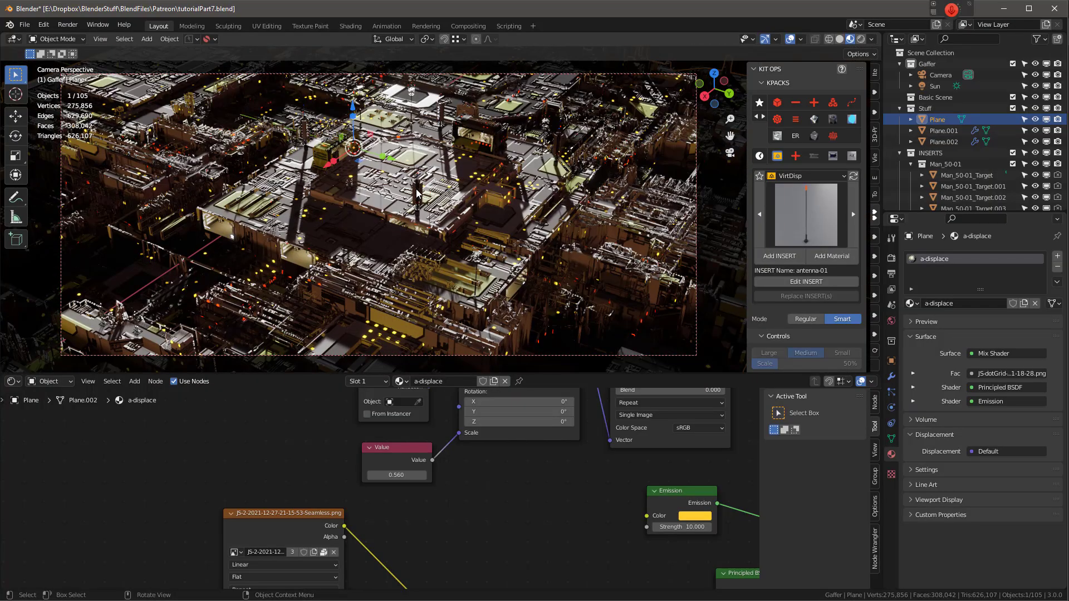
Move the antenna-03 standing at the raised platform's front edge to the platform's far side.
left_click(417, 193)
scroll(362, 206, "up", 5)
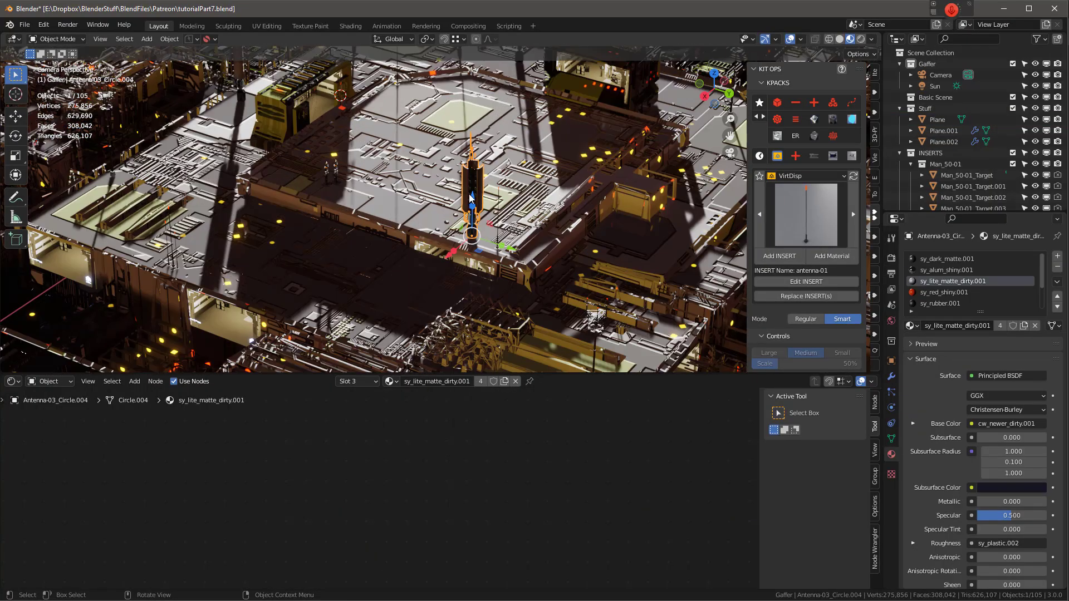
left_click_drag(479, 247, 386, 87)
Duplicate the two standing Man_50-01 figures together and move the copies horizontally, with Z locked, to another spot on the raised platform.
left_click(337, 173)
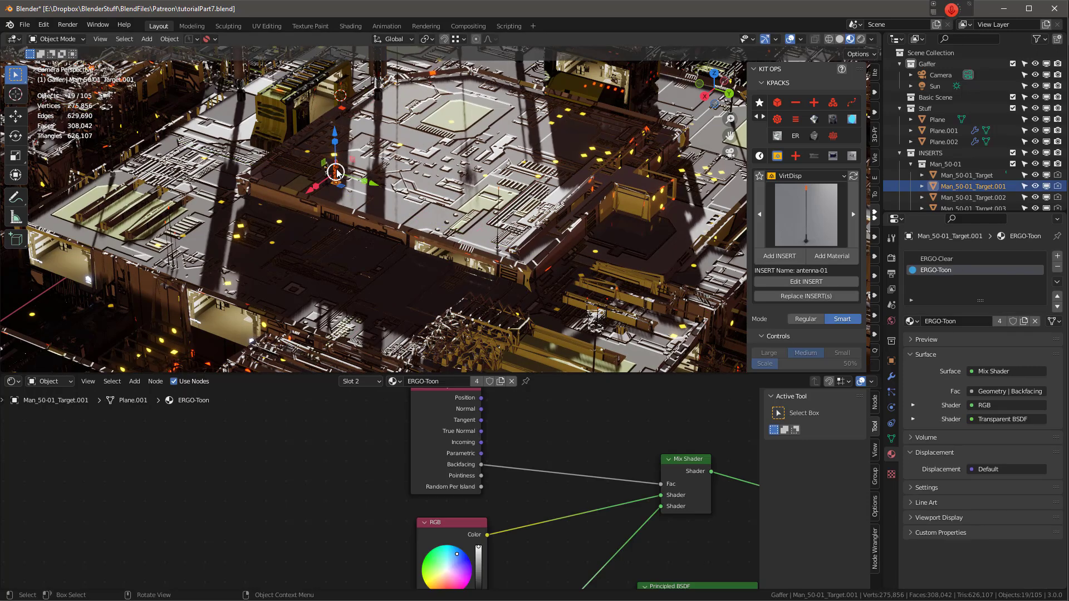
scroll(336, 173, "up", 4)
left_click(352, 179, "shift")
scroll(352, 179, "down", 2)
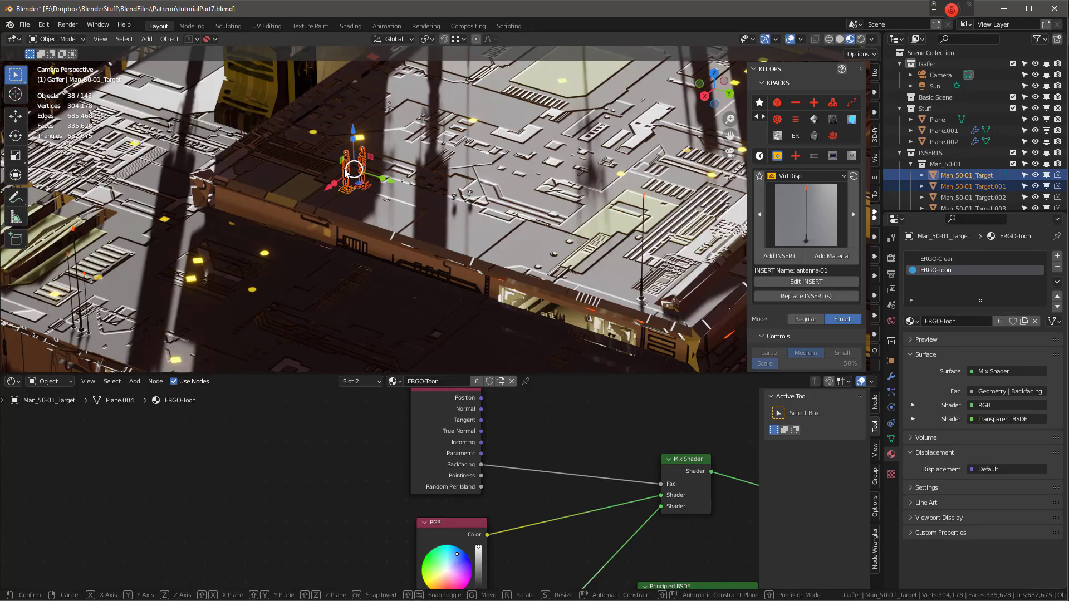
key("shift+d")
key("shift+z")
left_click(468, 211)
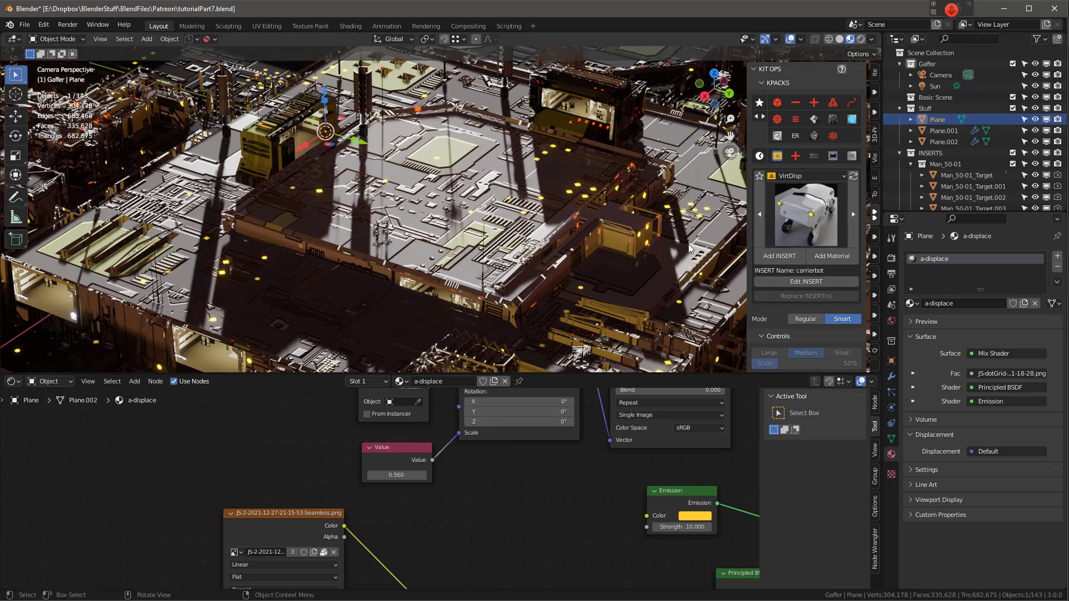
Add a scaled-down carrierbot insert to the middle of the raised platform and rotate it about 60° around global Z.
left_click(796, 216)
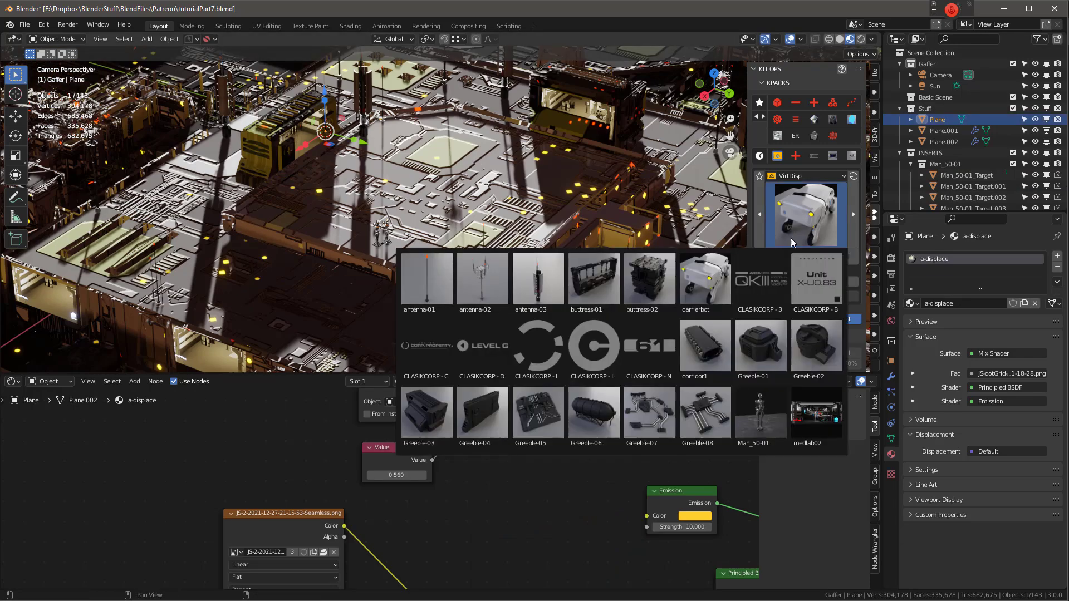
left_click(700, 273)
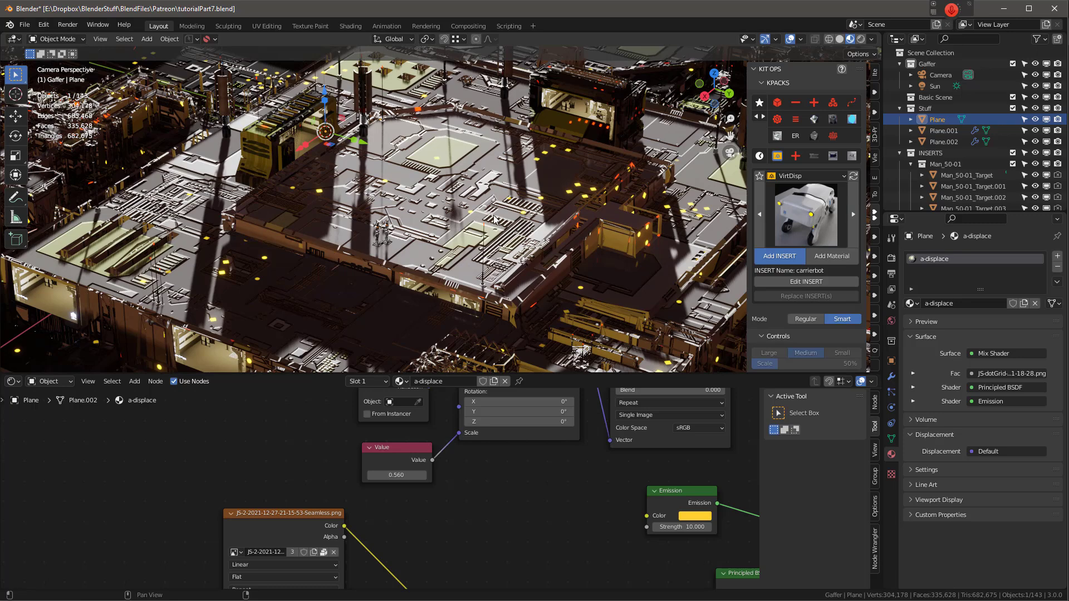
scroll(493, 217, "down", 4)
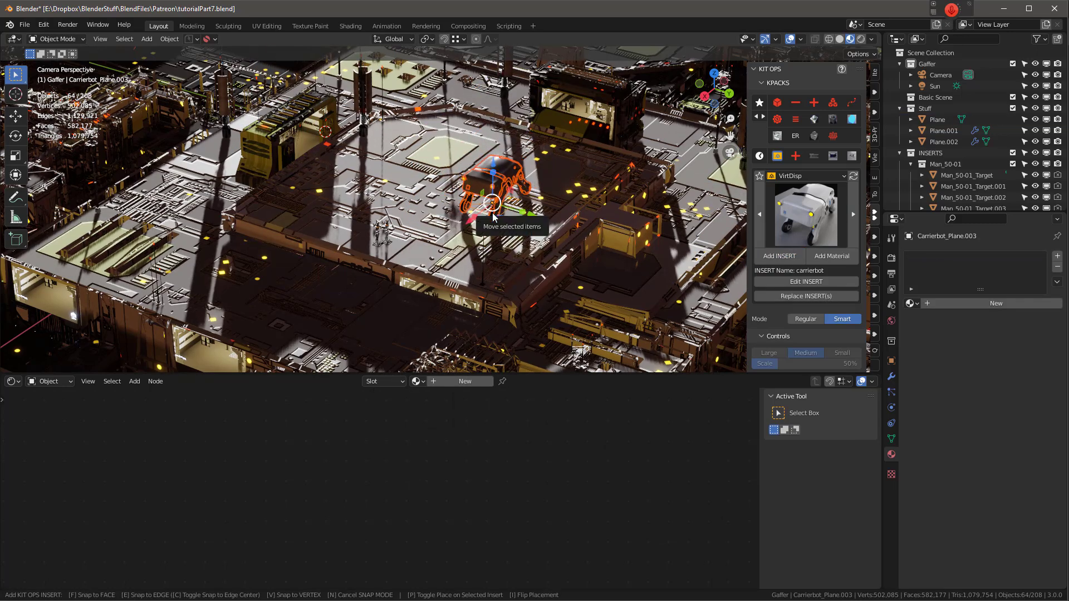
scroll(493, 218, "down", 1)
left_click(493, 217)
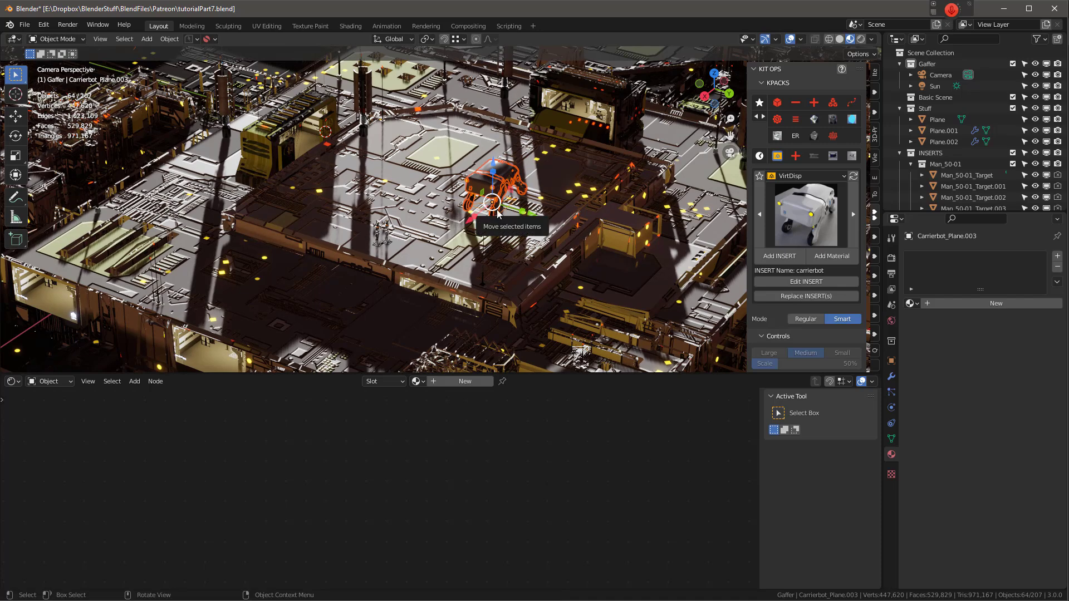
key("r")
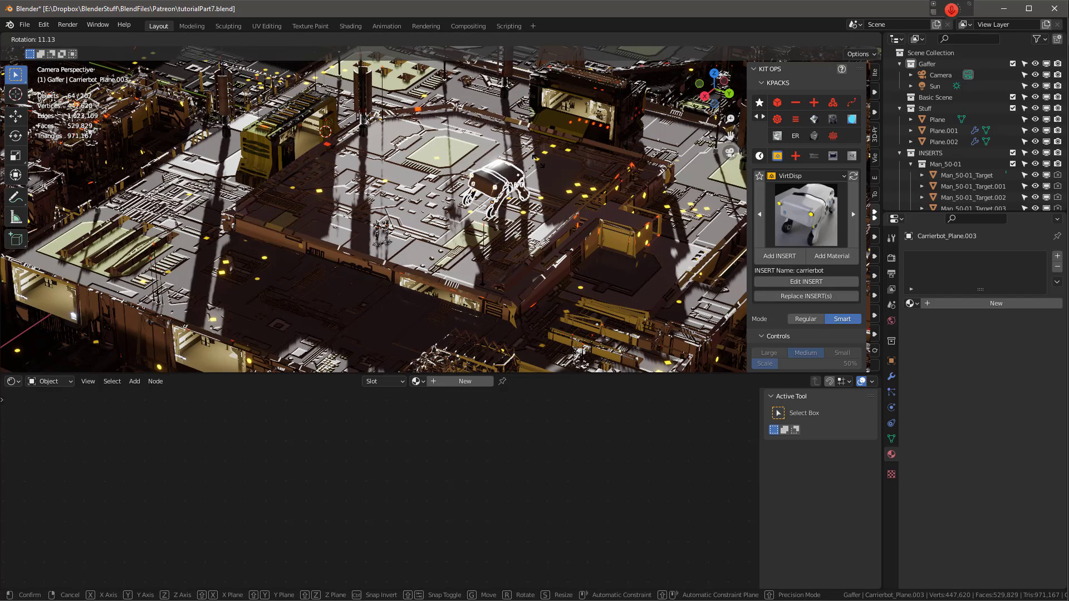
key("z")
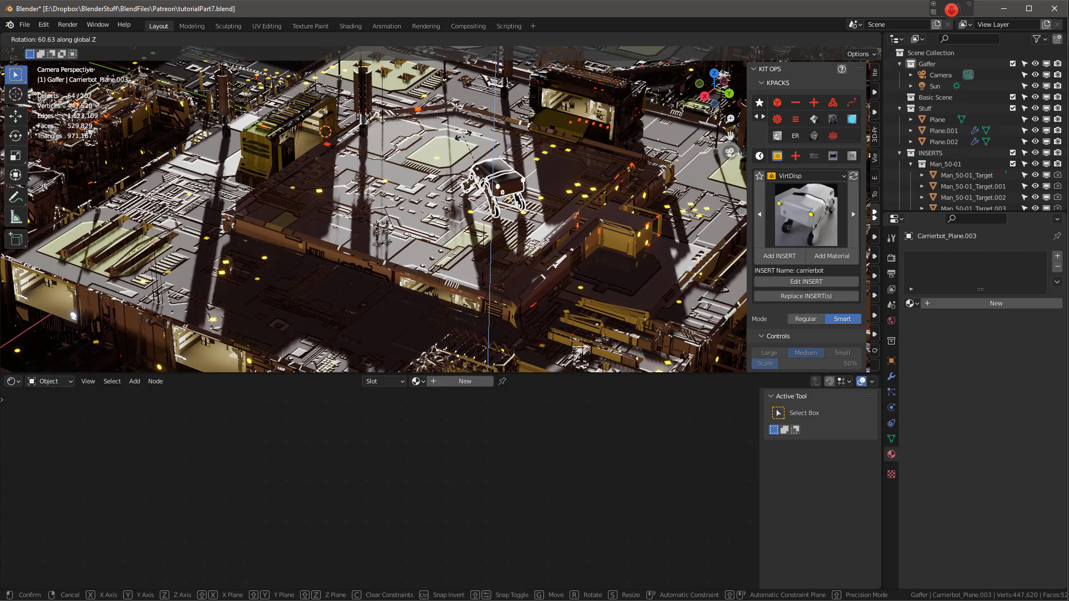
left_click(468, 151)
Add a Greeble-05 insert on the pale square panel behind the carrierbot and assign it the c-displace material.
scroll(466, 148, "up", 3)
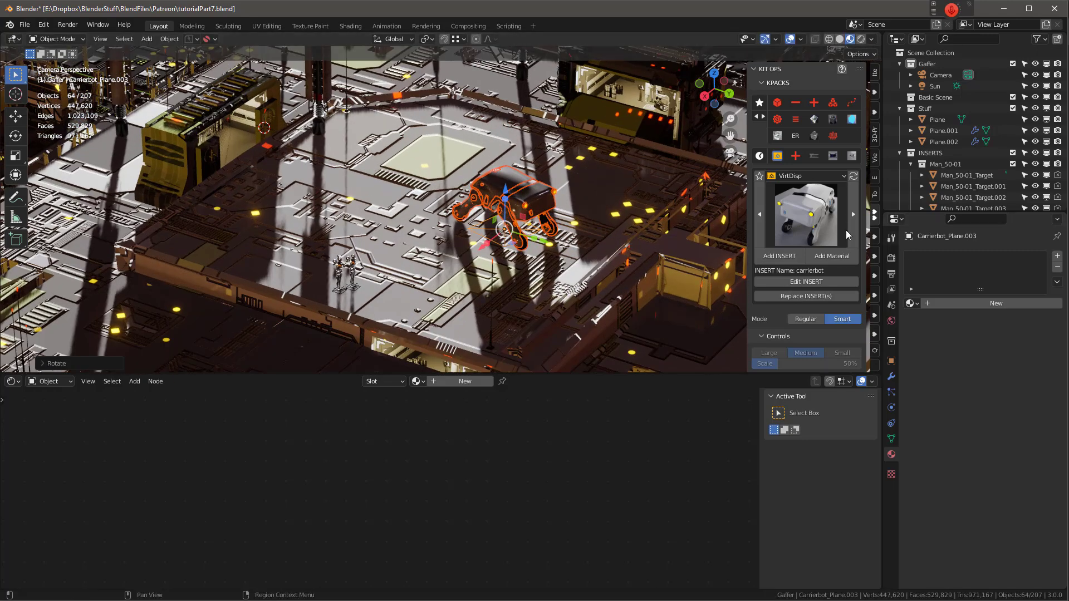
left_click(805, 214)
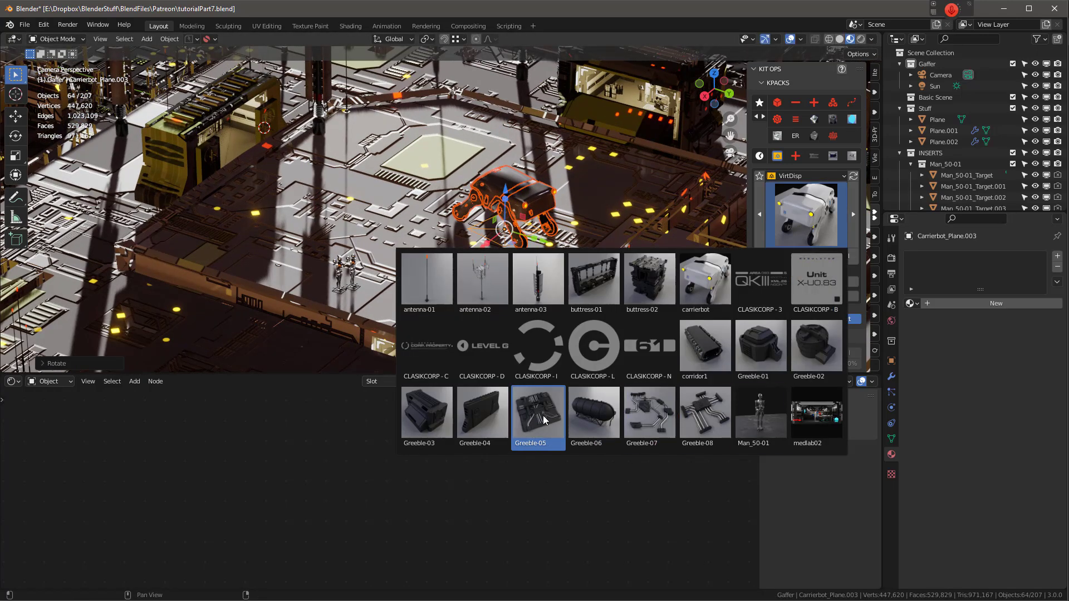
left_click(543, 416)
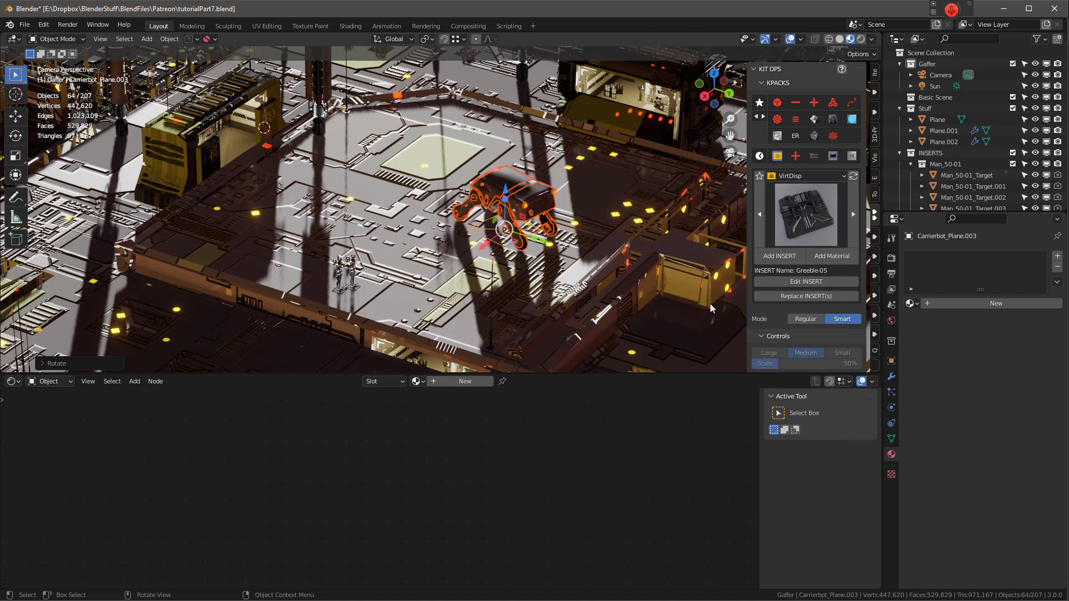
left_click(781, 257)
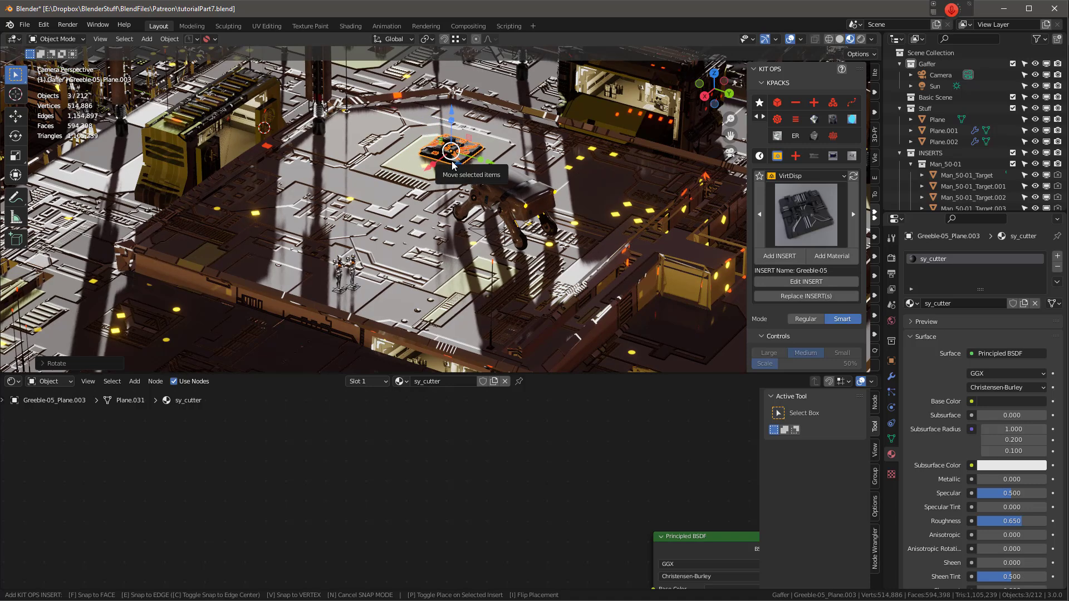
left_click(452, 165)
left_click(400, 381)
scroll(440, 423, "up", 5)
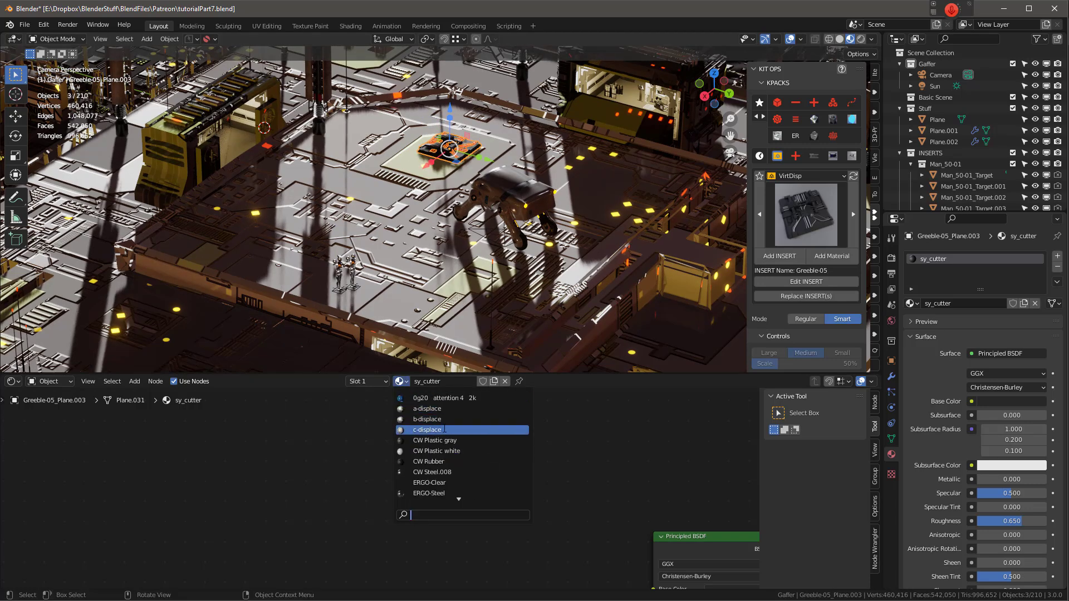
left_click(443, 430)
Select the displaced plane and place the CLASIKCORP - ICONS 2 ring decal on the platform floor in front of the carrierbot.
left_click(423, 210)
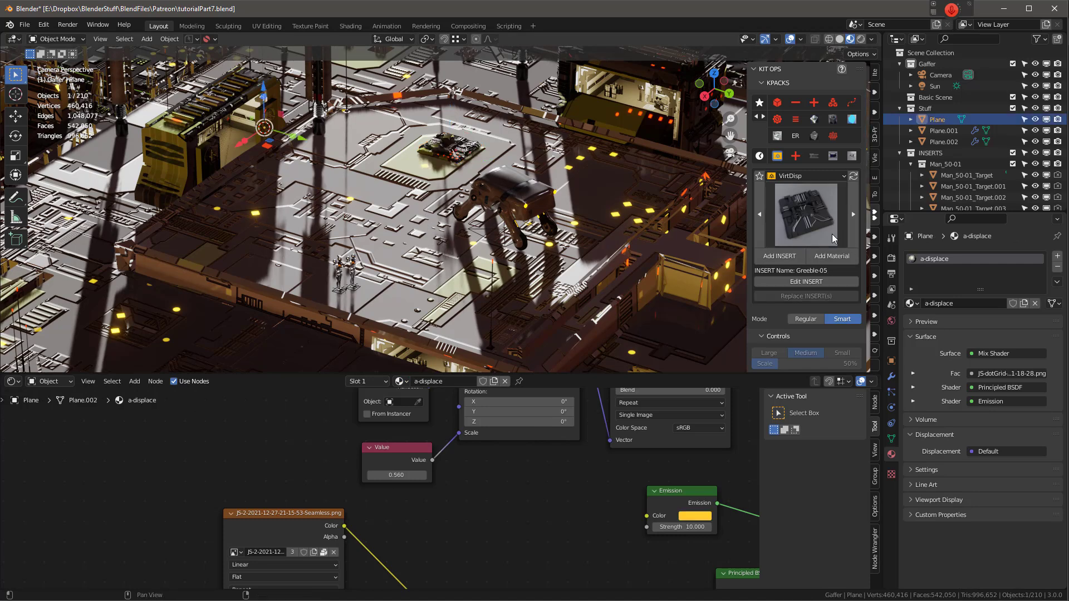
left_click(829, 232)
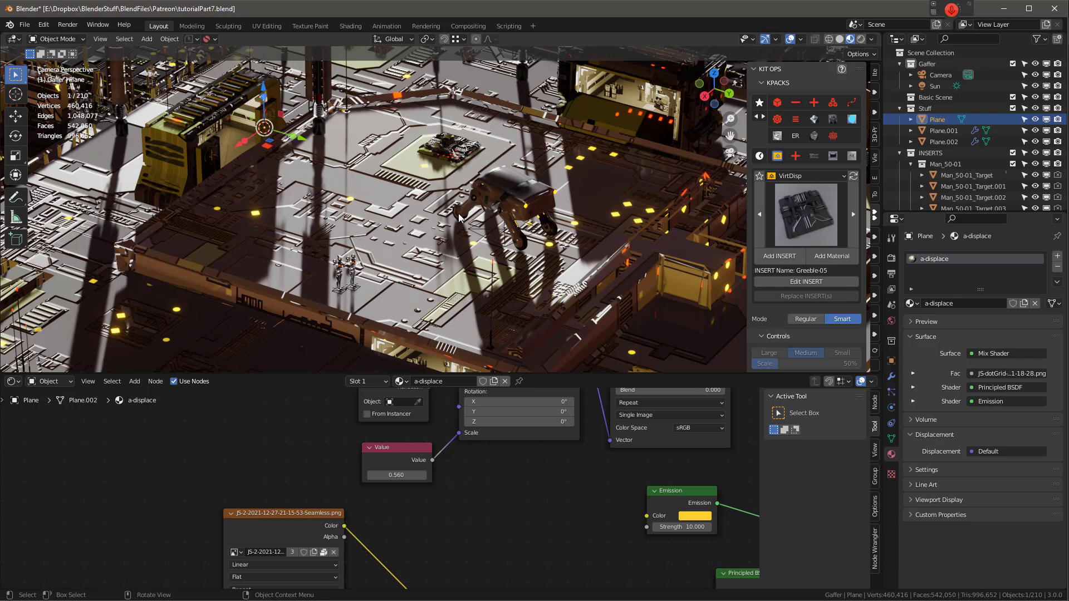
left_click(823, 221)
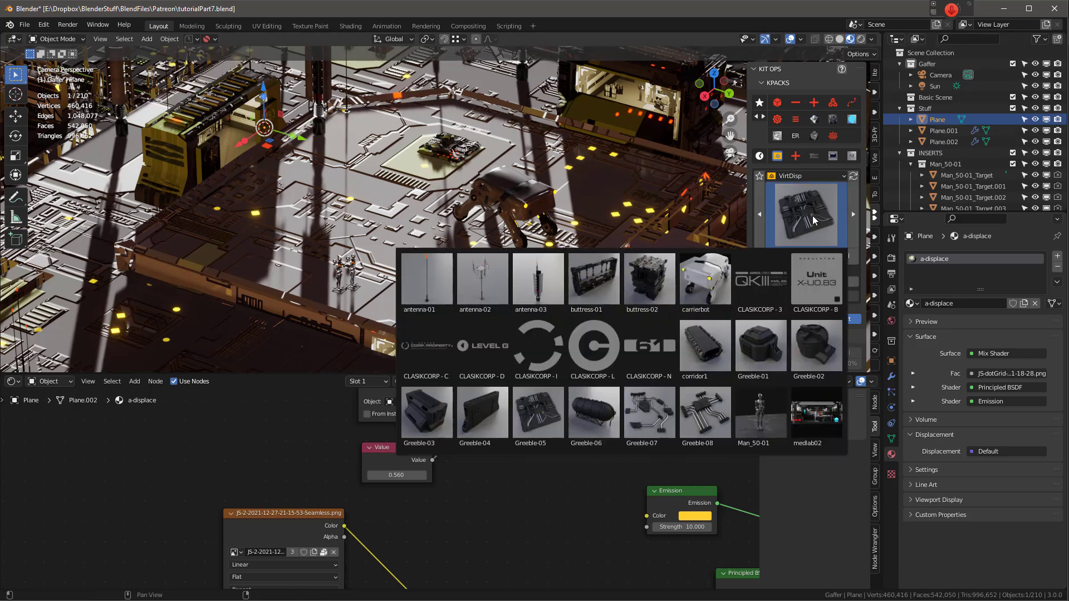
left_click(550, 358)
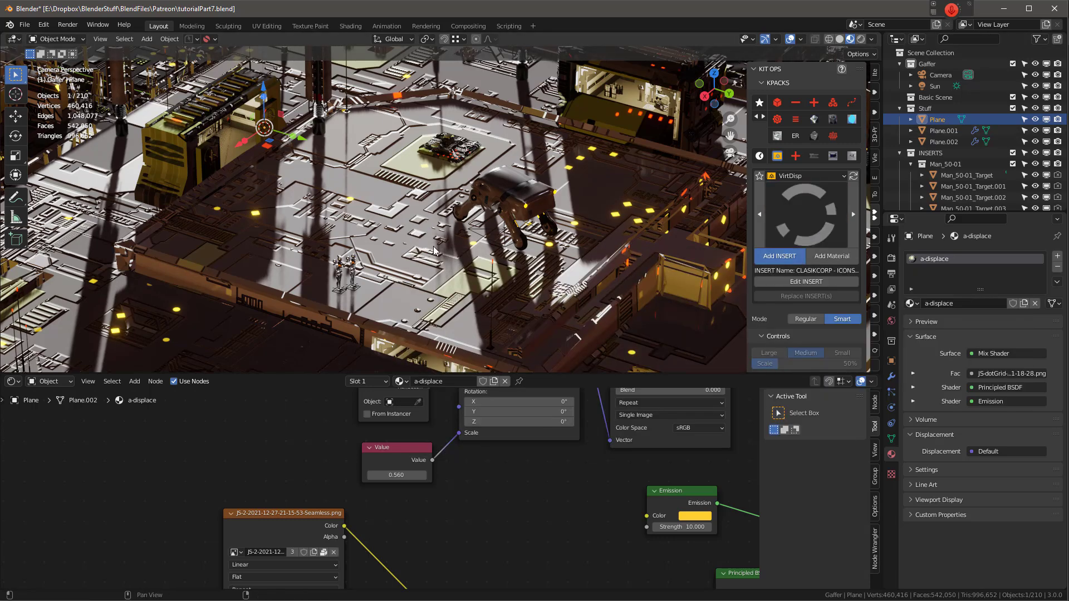
mouse_move(402, 248)
left_mouse_down()
mouse_move(394, 255)
mouse_move(412, 245)
left_mouse_up()
Place the CLASIKCORP - LOGO 1 decal at the centre of the ring decal, scaled up to fit inside it.
left_click(793, 215)
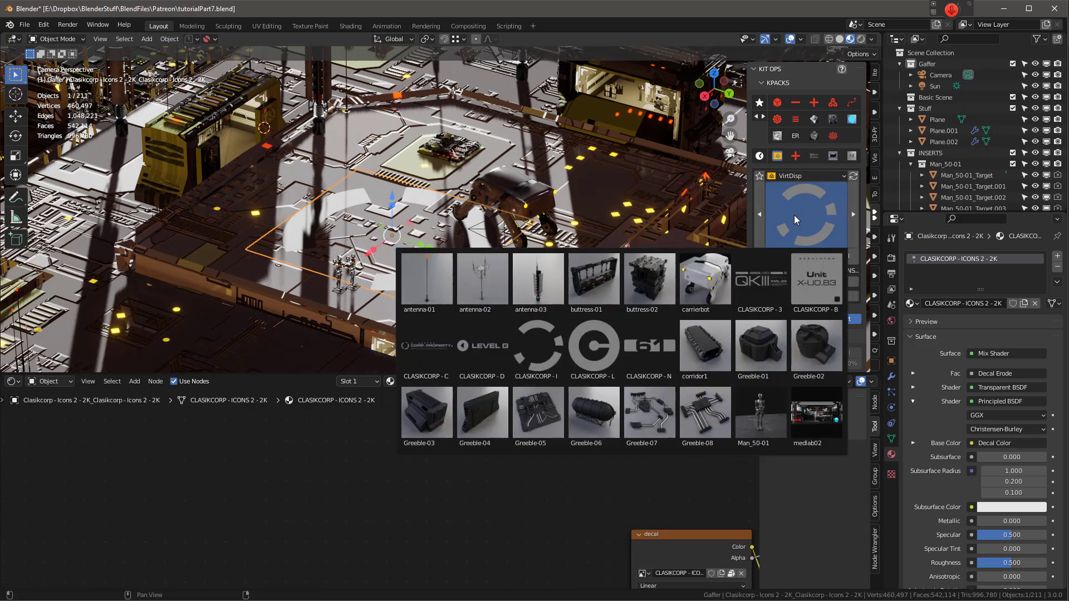
left_click(596, 346)
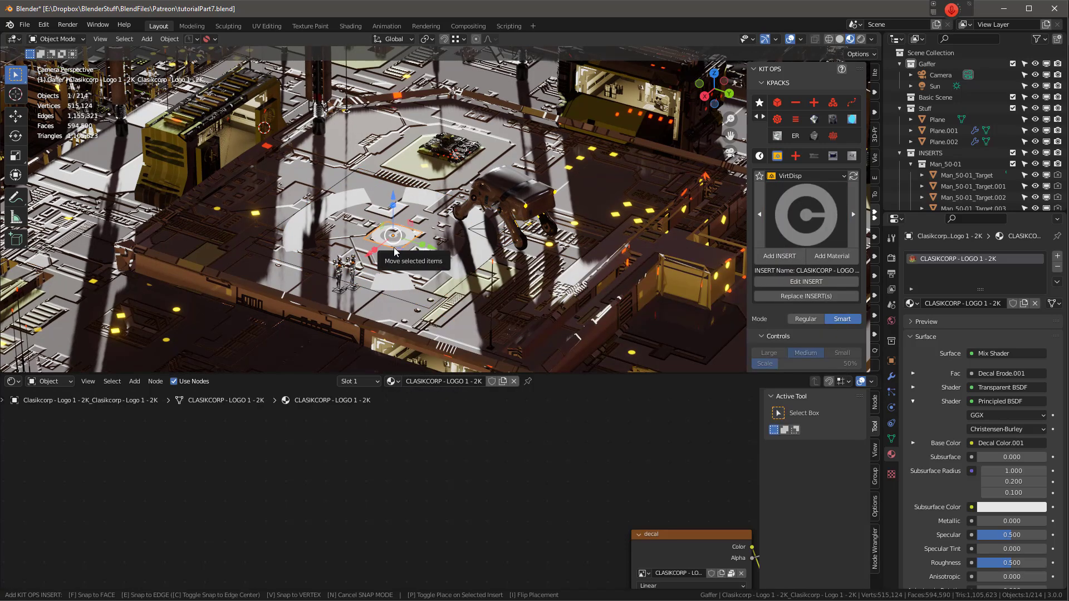
scroll(388, 245, "up", 5)
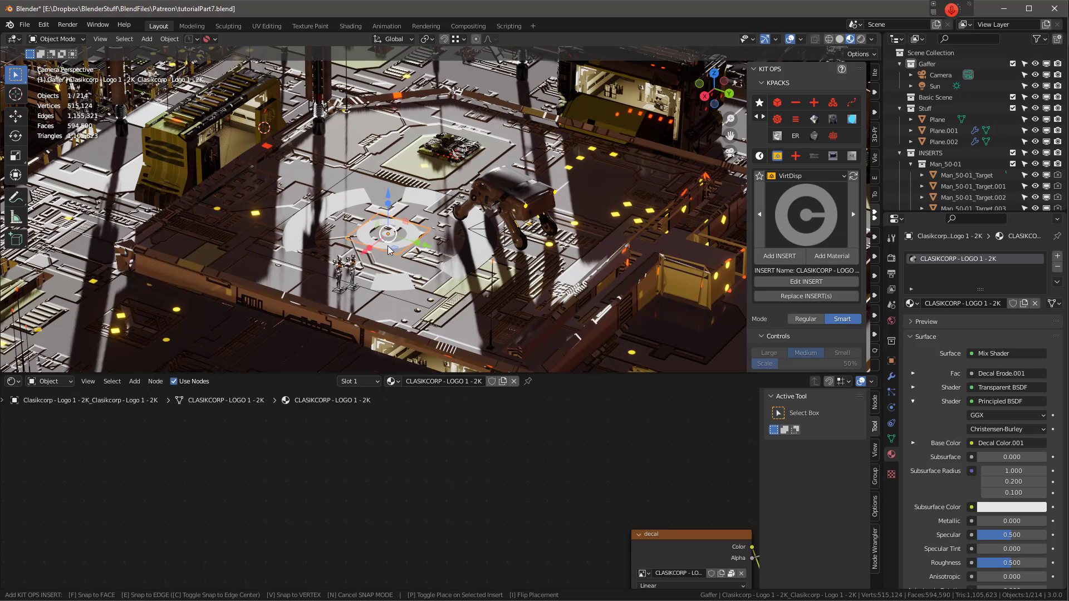
left_click(390, 251)
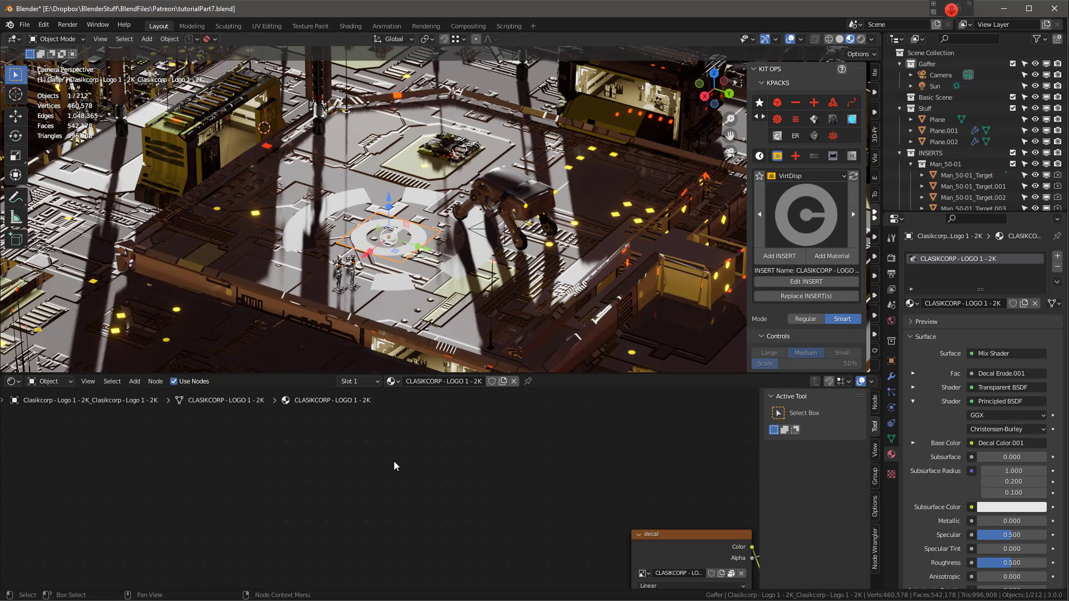
In the logo decal's material, set the Decal Color's new colour to orange-yellow (H 0.091, S 0.998, V 1.000) and its on/off value to 1.000.
key("Home")
scroll(301, 491, "up", 4)
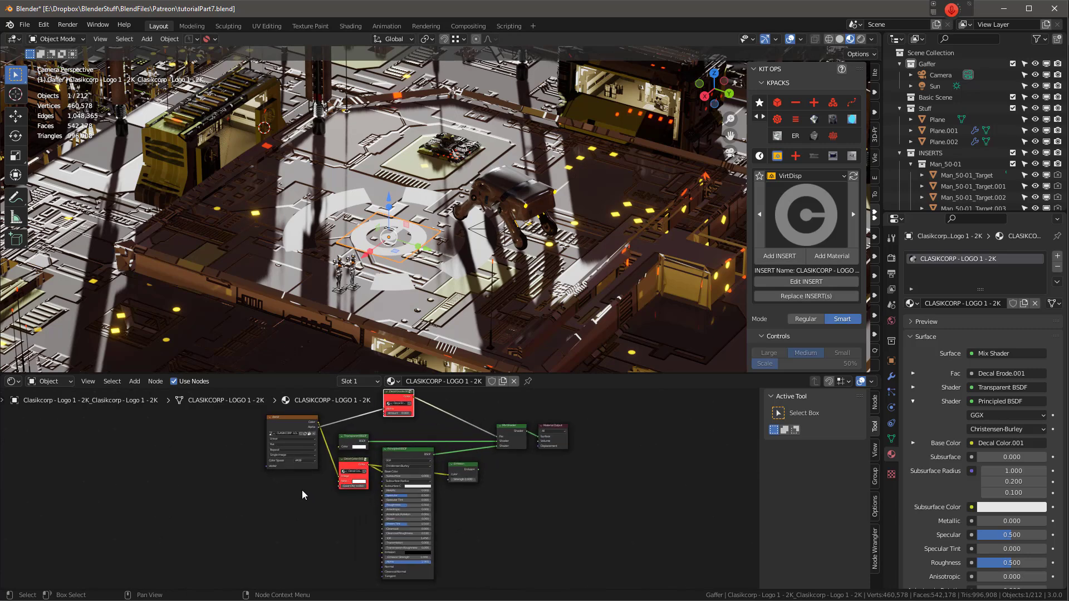
scroll(371, 460, "up", 3)
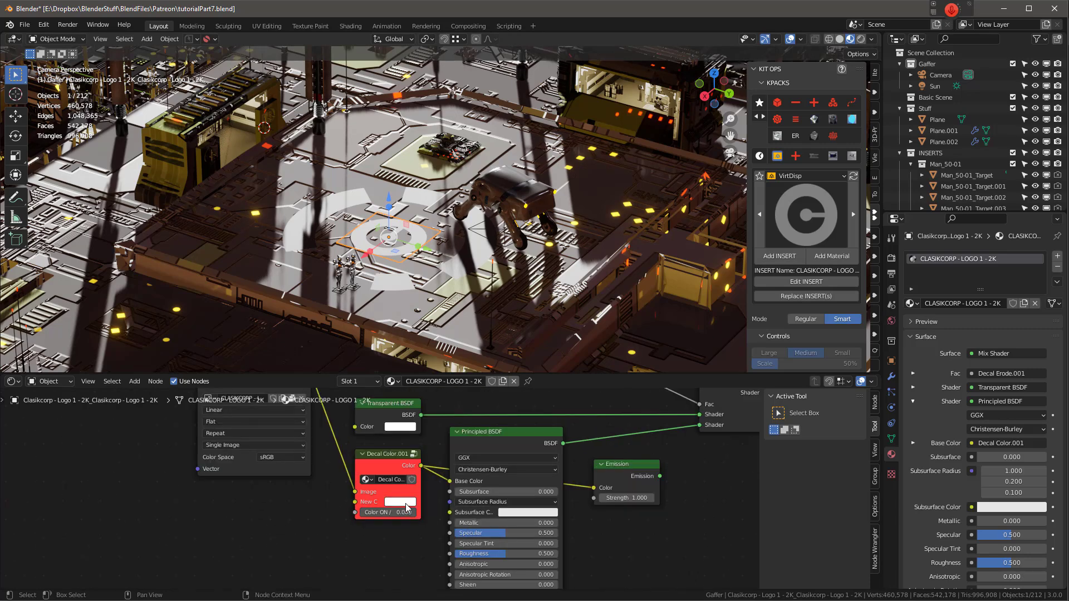
left_click(406, 503)
left_click(404, 430)
left_click(400, 502)
left_click(399, 425)
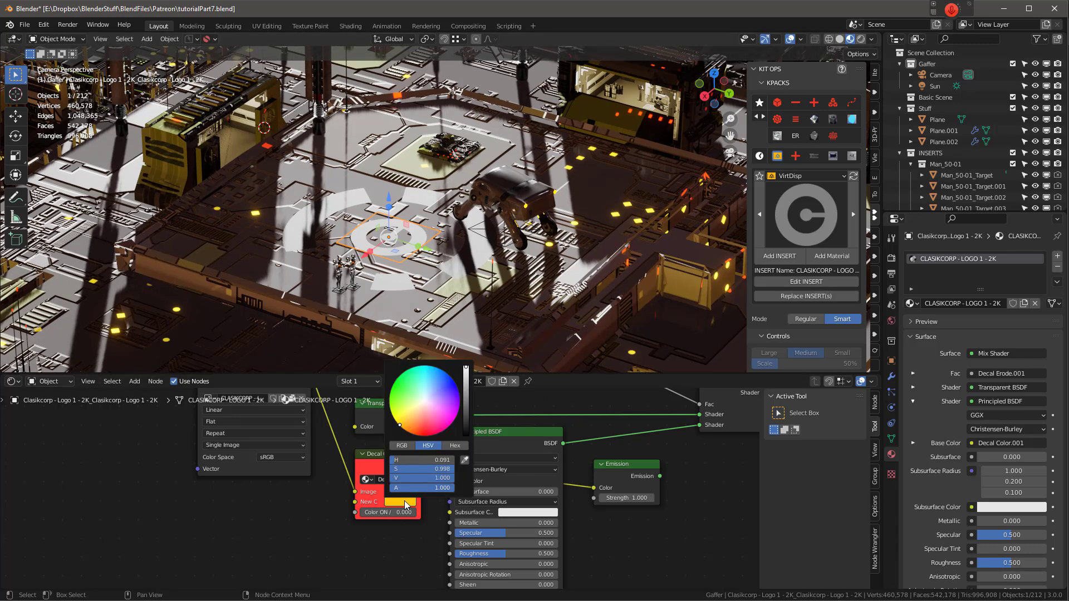
left_click_drag(384, 512, 423, 512)
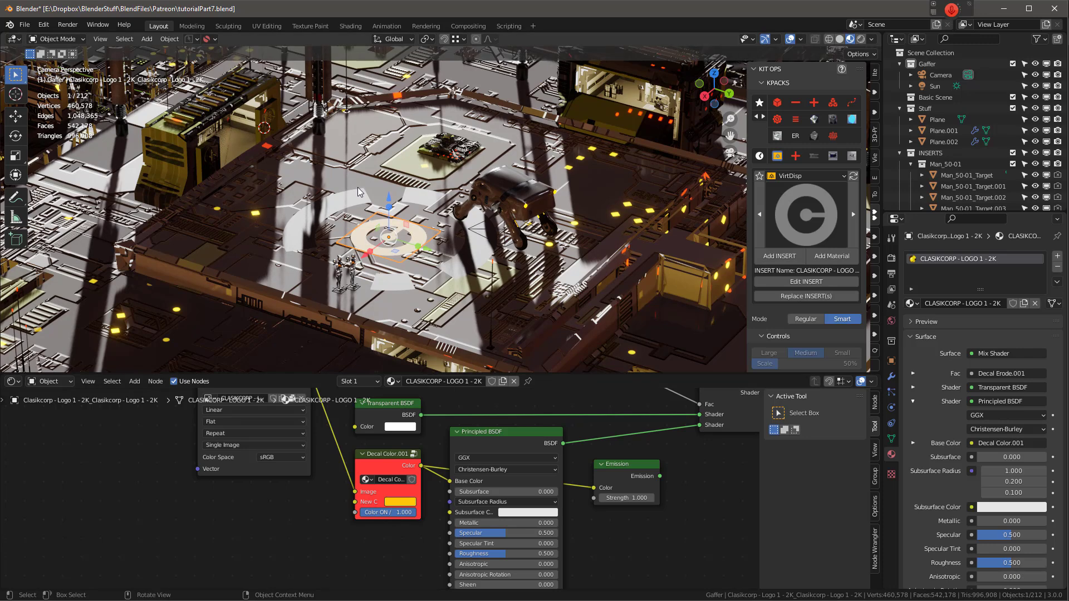
Darken the logo decal's new colour to a golden yellow and set the Principled BSDF's Specular to 0.218.
left_click(408, 503)
left_click_drag(465, 379, 466, 397)
scroll(503, 534, "down", 1)
middle_click_drag(504, 534, 478, 544)
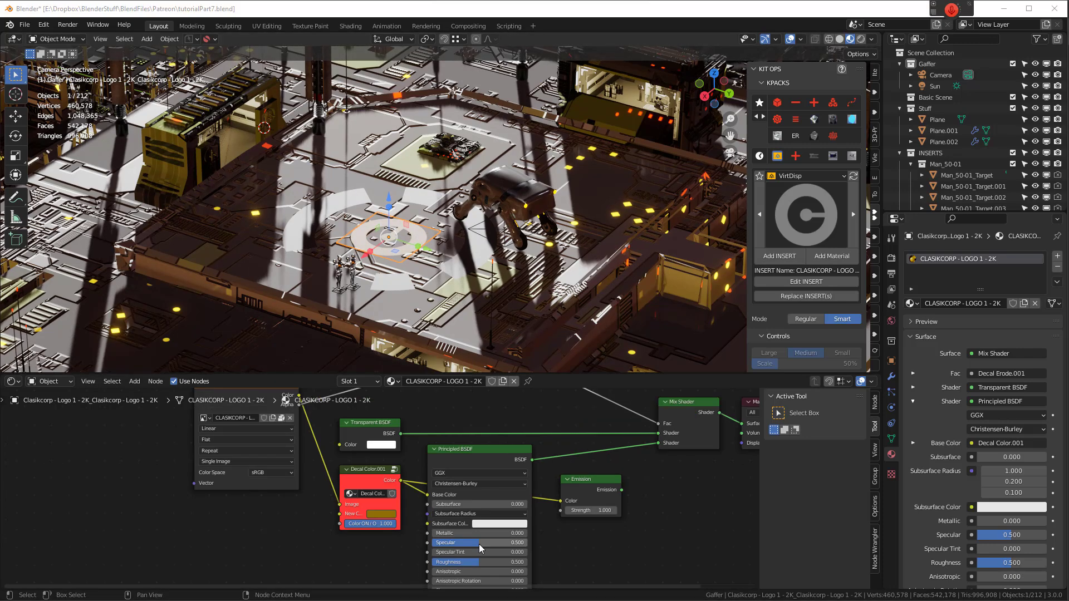
left_click_drag(478, 543, 455, 544)
left_click(378, 513)
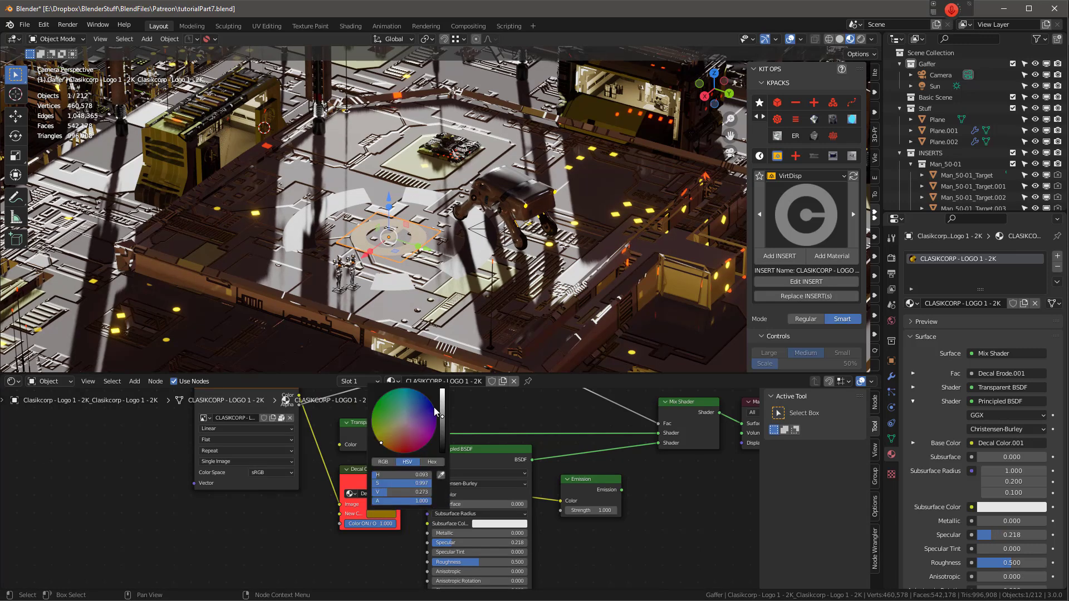
left_click_drag(442, 418, 442, 400)
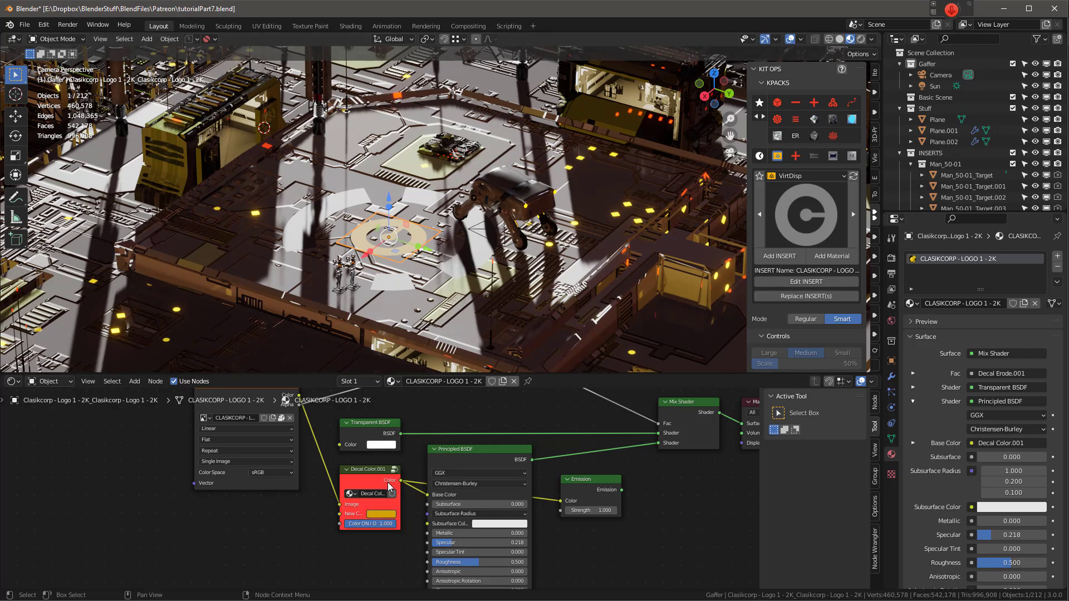
Copy the logo decal's golden colour to the ring decal's Decal Color, turn that colour on at 1.000 and set Specular to 0.136.
left_click(431, 222)
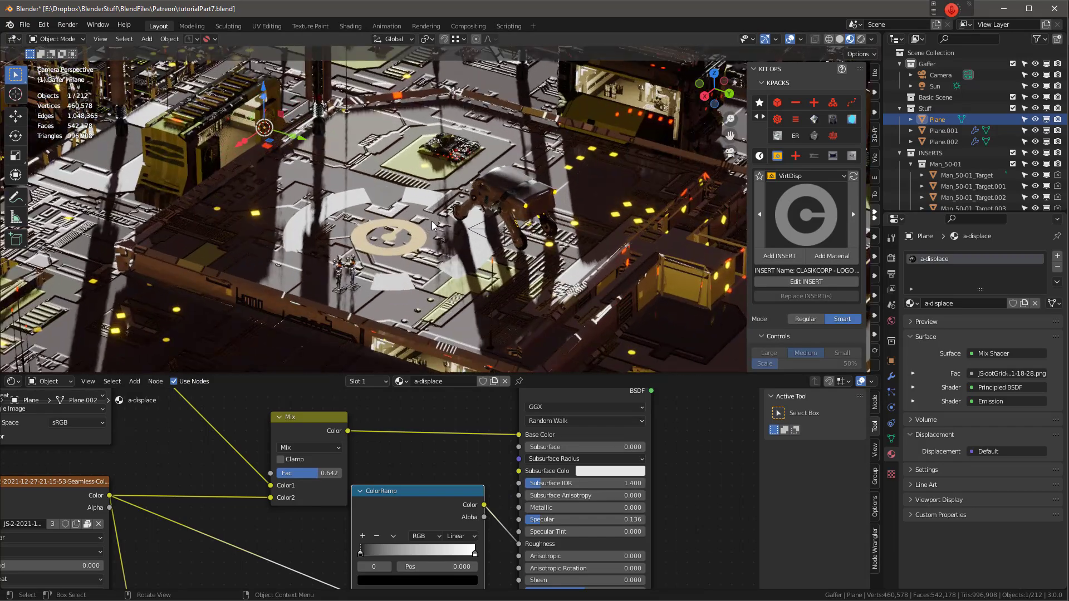
scroll(423, 226, "up", 2)
left_click(421, 227)
middle_click_drag(469, 540, 398, 580)
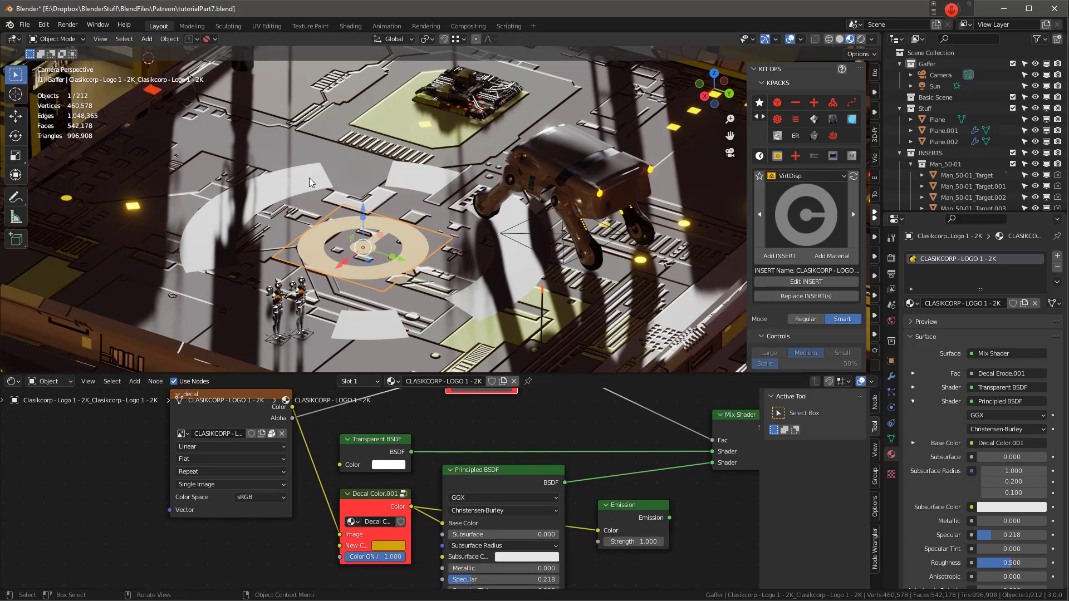
left_click(343, 322)
key("ctrl+v")
scroll(516, 491, "down", 1)
left_click_drag(518, 562, 484, 562)
Switch the viewport to rendered shading and wear down the ring decal by setting its Decal Erode Amount to 0.675.
middle_click_drag(356, 262, 363, 260)
scroll(440, 232, "up", 5)
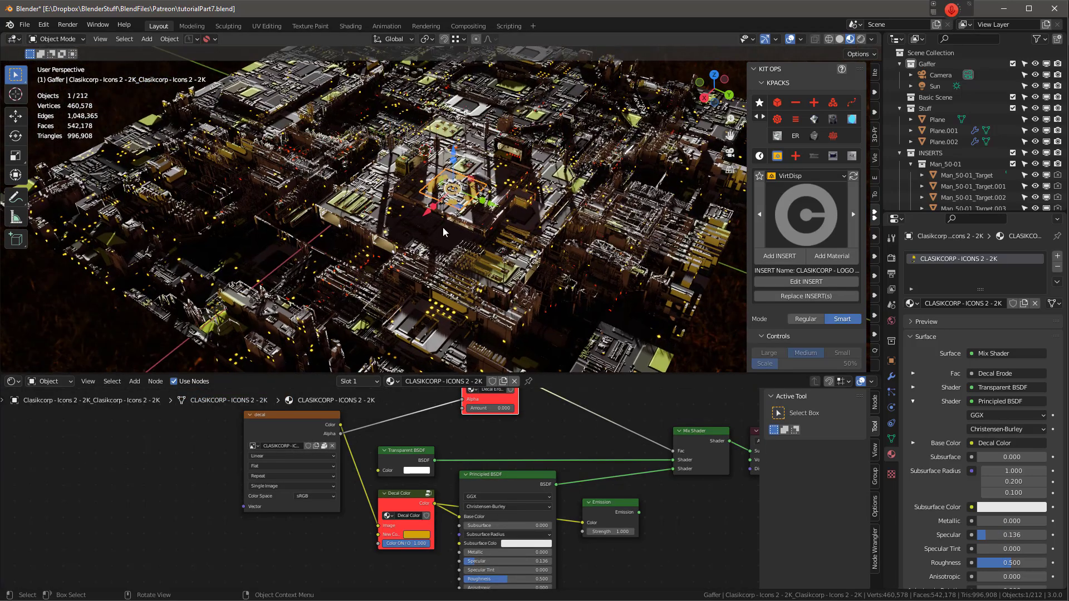
scroll(454, 199, "up", 5)
scroll(449, 202, "down", 4)
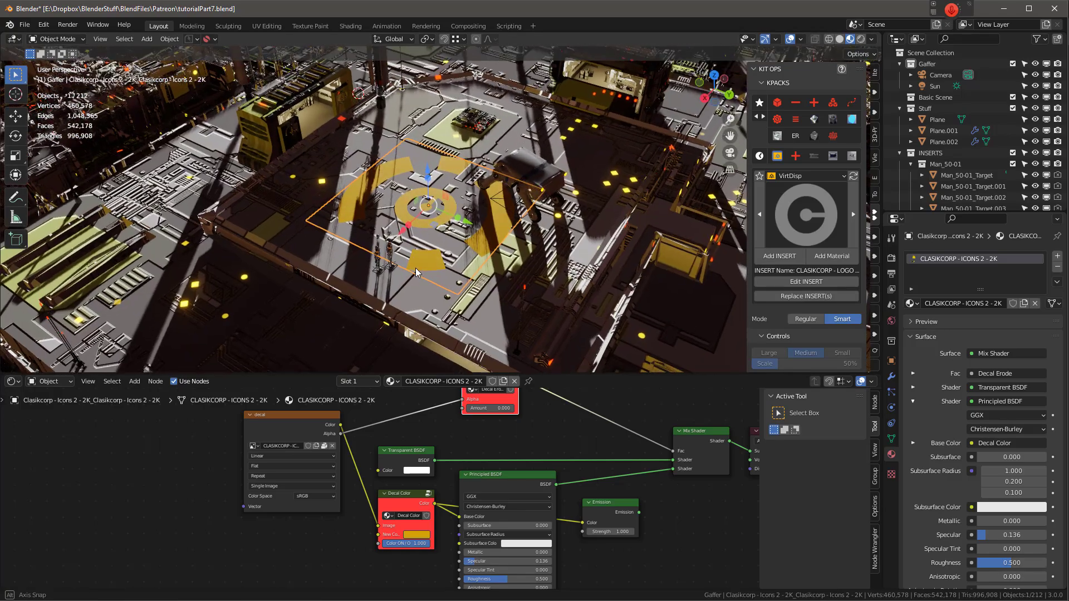
key("z")
left_click(448, 125)
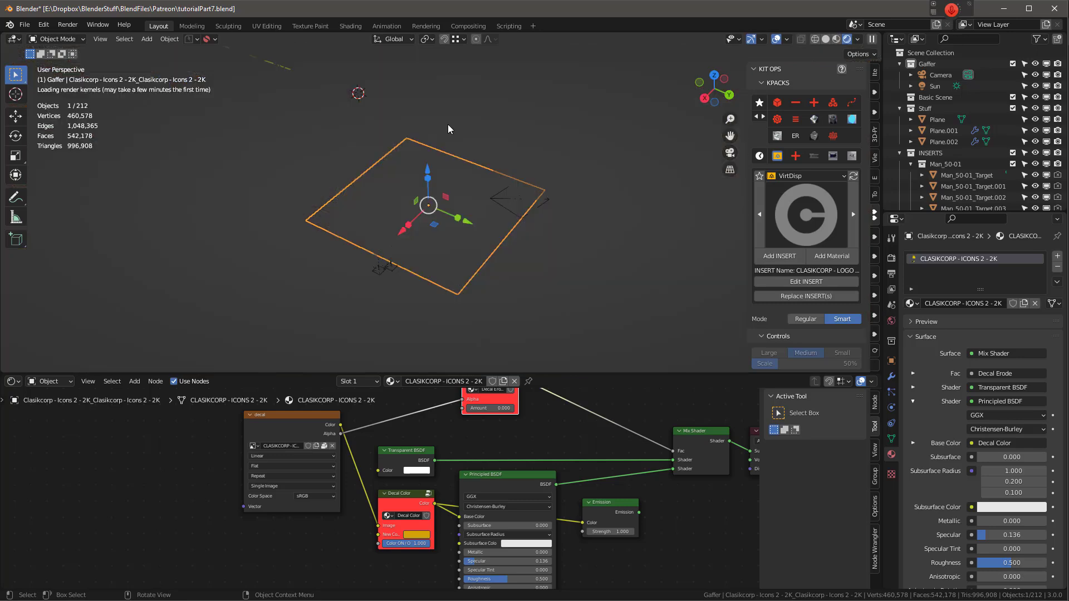
scroll(442, 167, "up", 4)
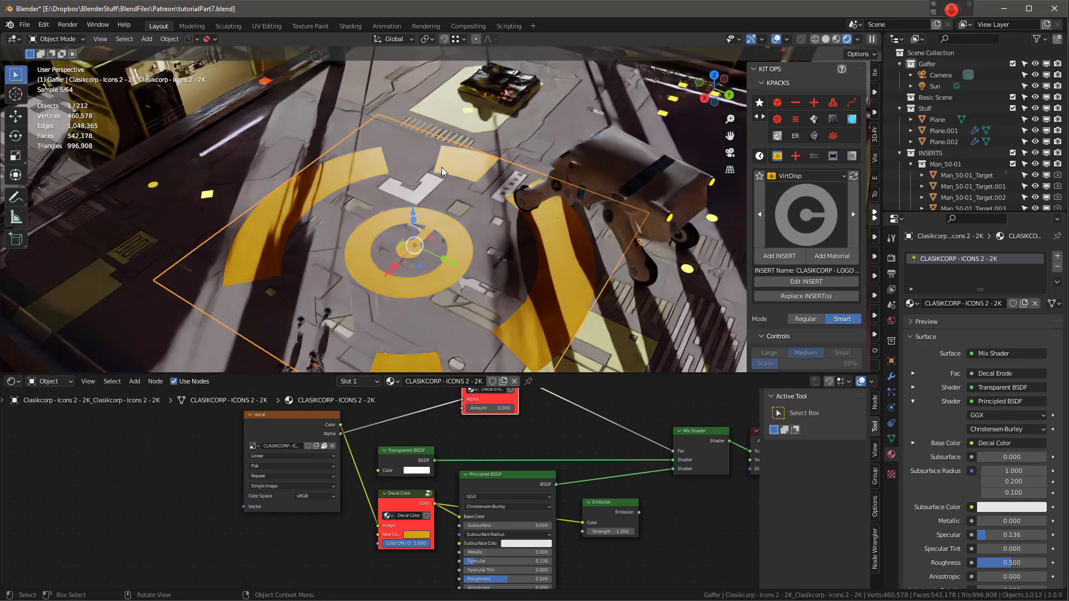
scroll(518, 457, "up", 3)
left_click_drag(465, 461, 482, 461)
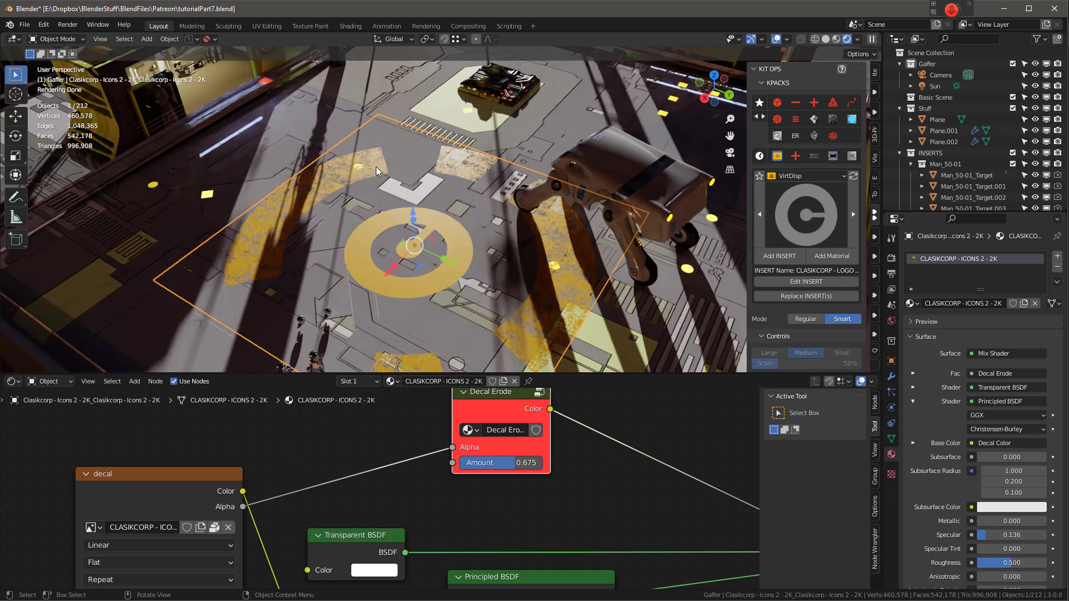
Reselect the ring decal around the logo and lower its material's Specular to 0.030.
left_click(396, 219)
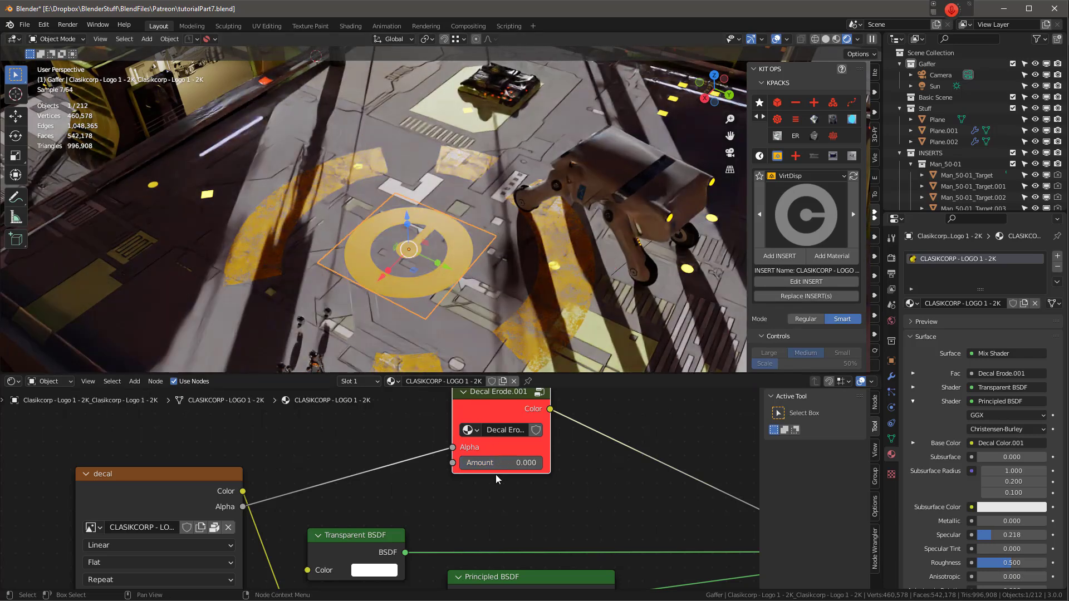
left_click(377, 161)
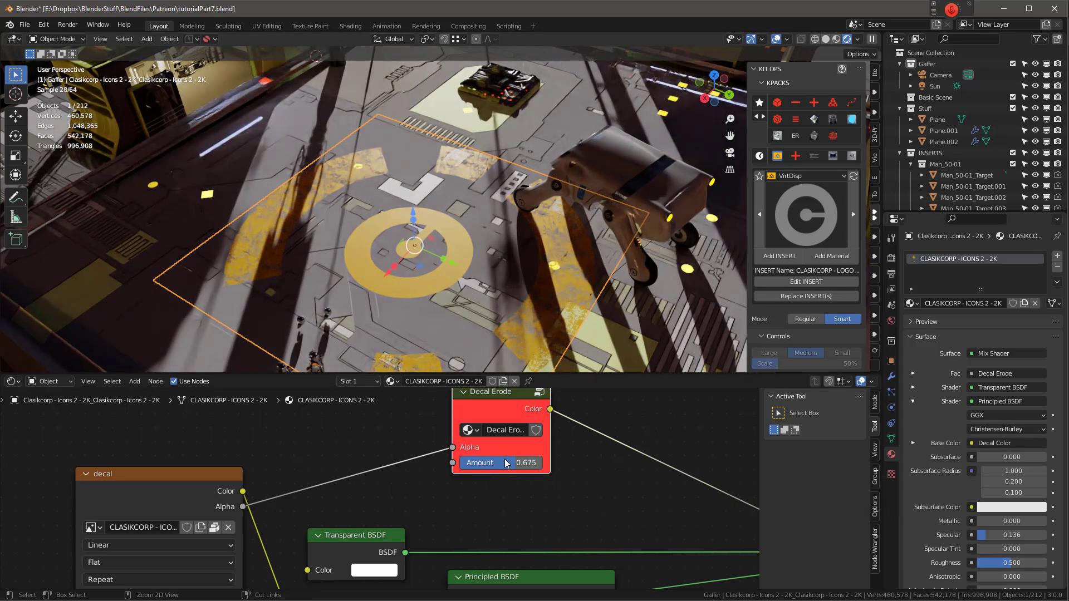
left_click(459, 244)
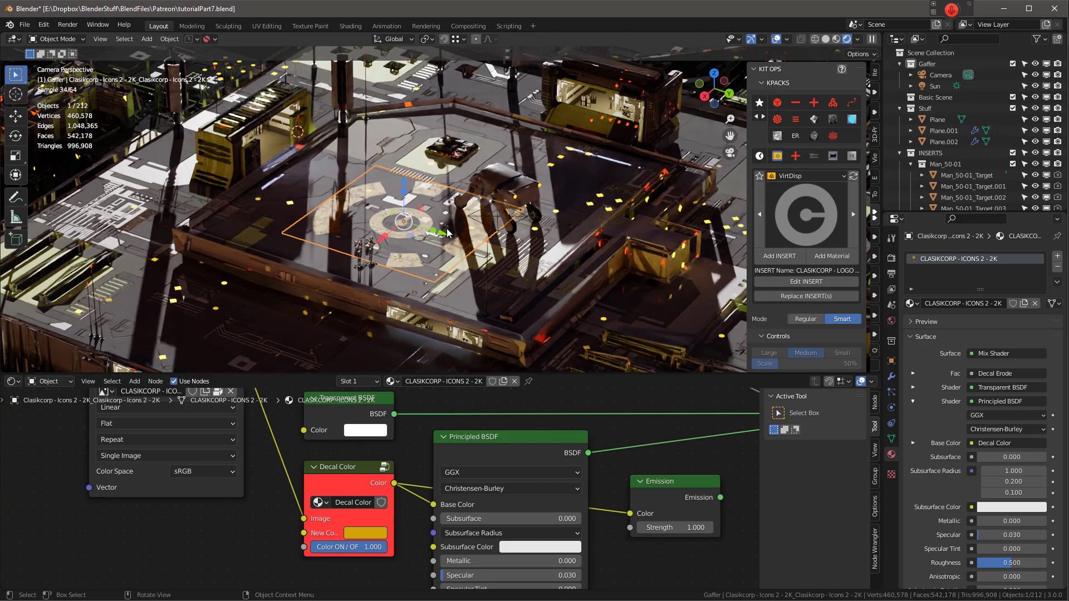
Add the CLASIKCORP 3 COMBOS decal insert to the platform floor near the back corner post.
middle_click_drag(447, 240, 445, 225)
middle_click_drag(453, 226, 459, 226)
scroll(459, 226, "up", 5)
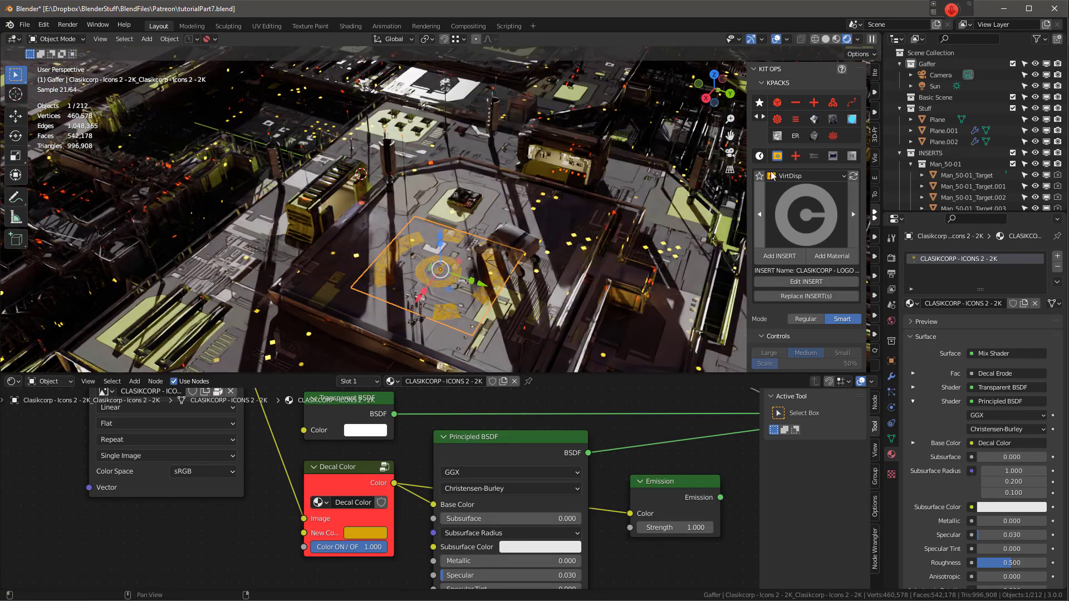
left_click(805, 234)
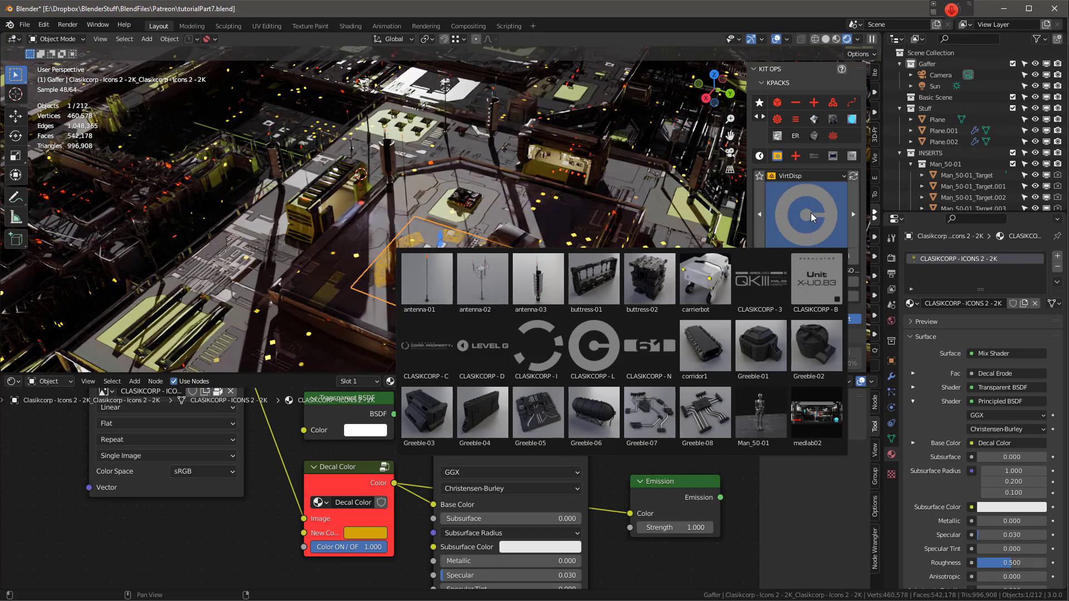
left_click(762, 286)
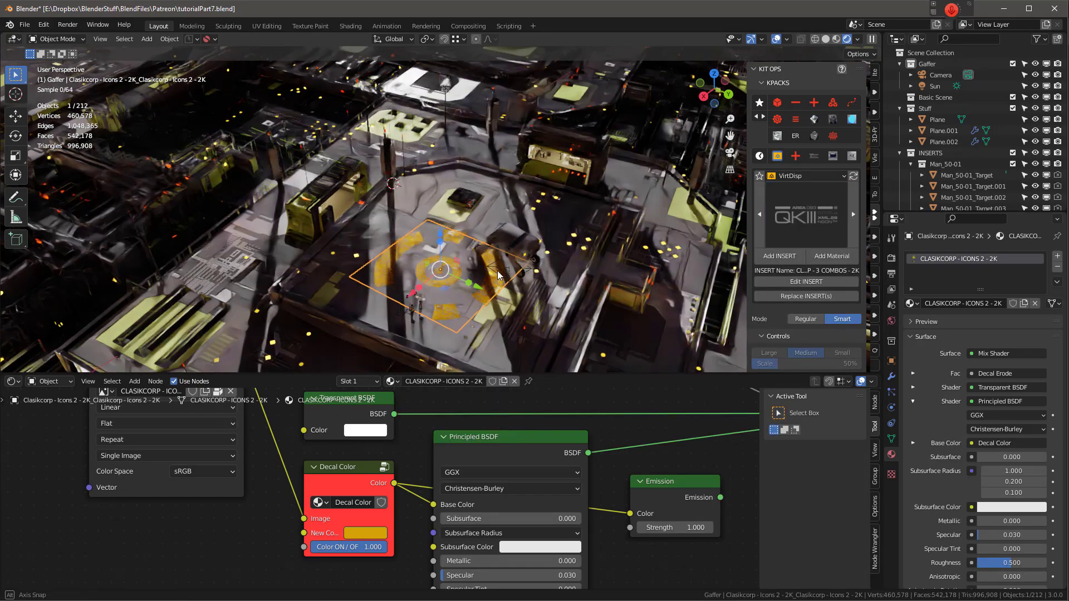
scroll(432, 205, "up", 3)
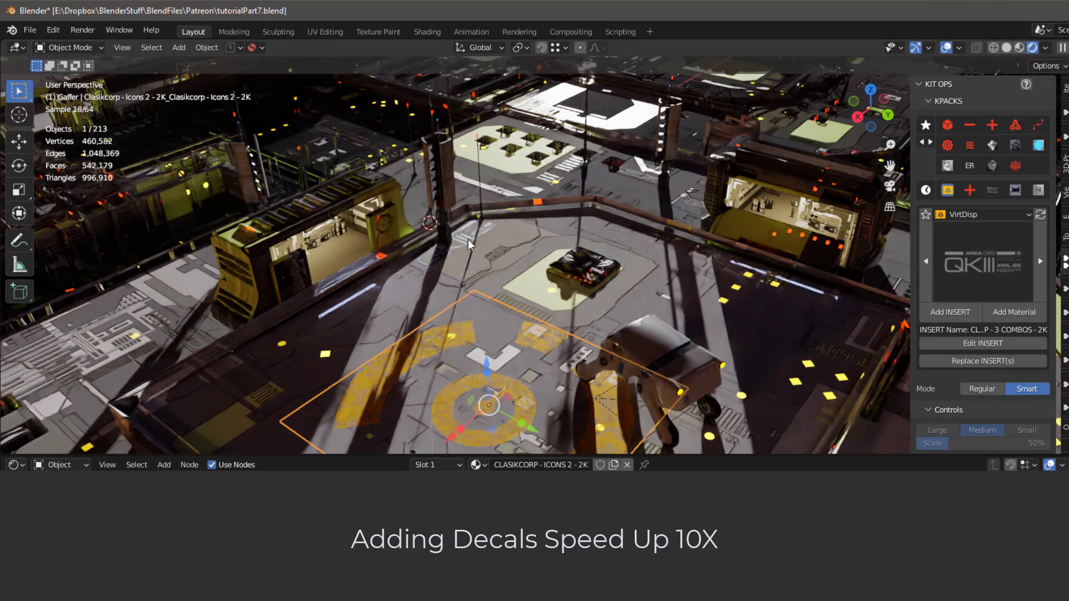
left_click(499, 276)
Add the CLASIKCORP NUMBERS 3 decal insert to the platform floor beside the carrierbot.
left_click(983, 263)
left_click(993, 287)
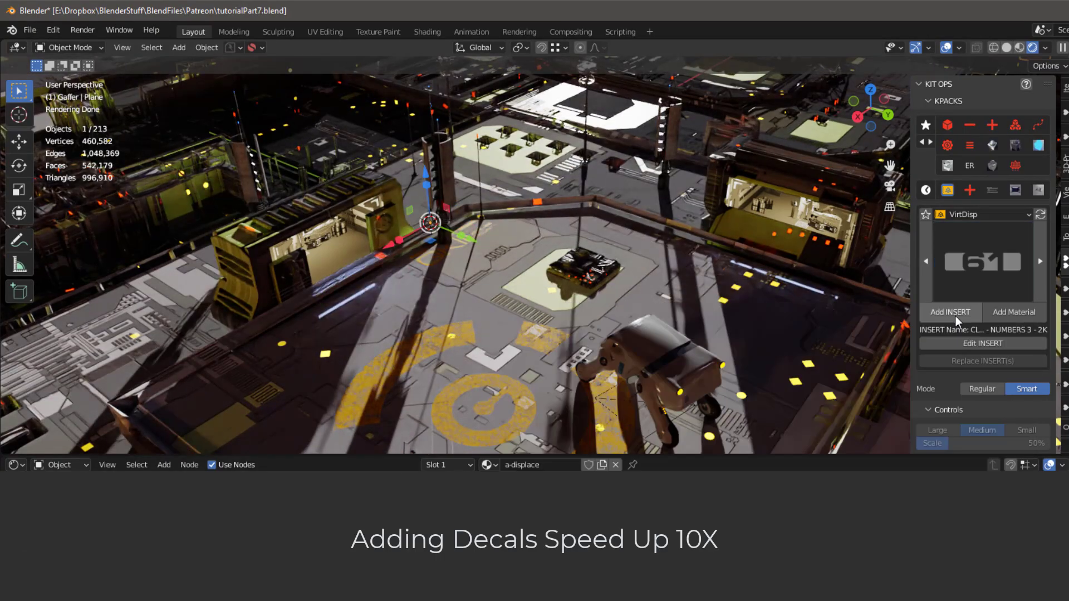
left_click(950, 313)
left_click(757, 348)
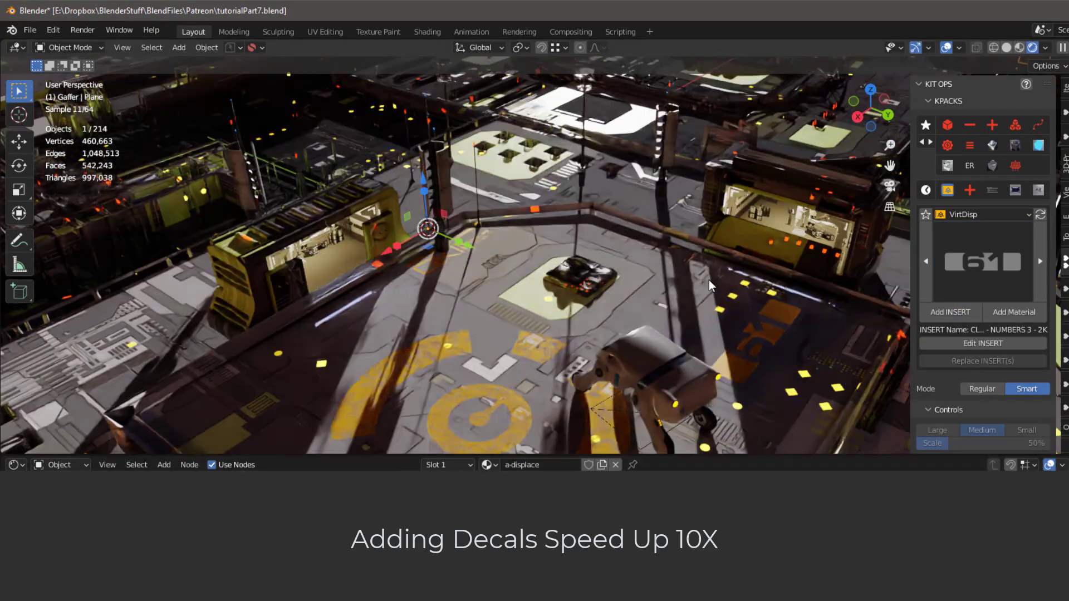
Add the CLASIKCORP DIRECTIONAL 1 "LEVEL G" decal insert to the platform's vertical side wall near the corner.
scroll(632, 310, "up", 10)
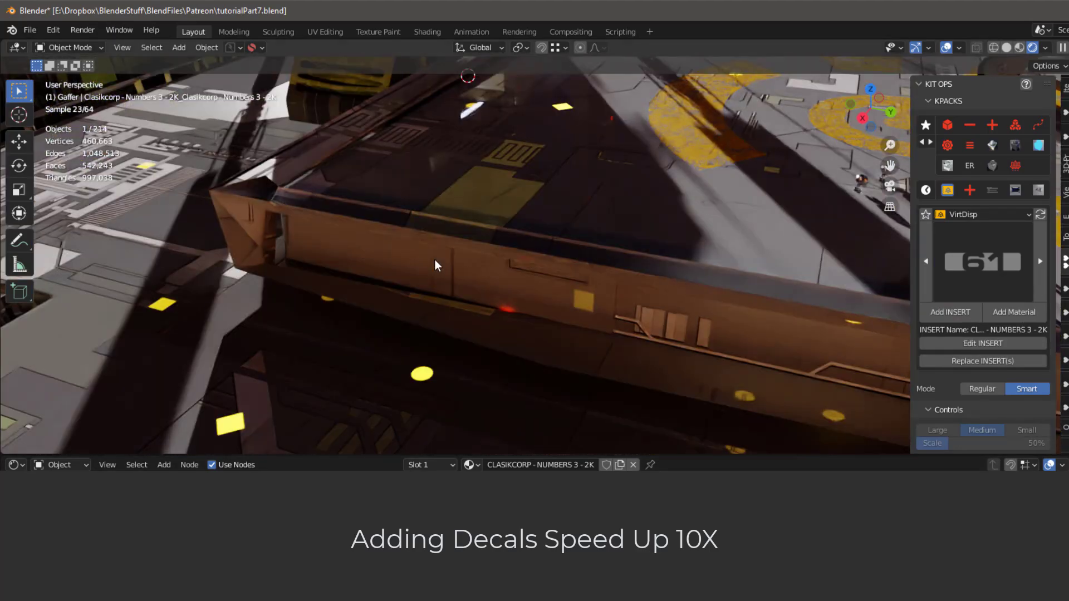
left_click(1040, 261)
left_click(950, 313)
left_click(377, 257)
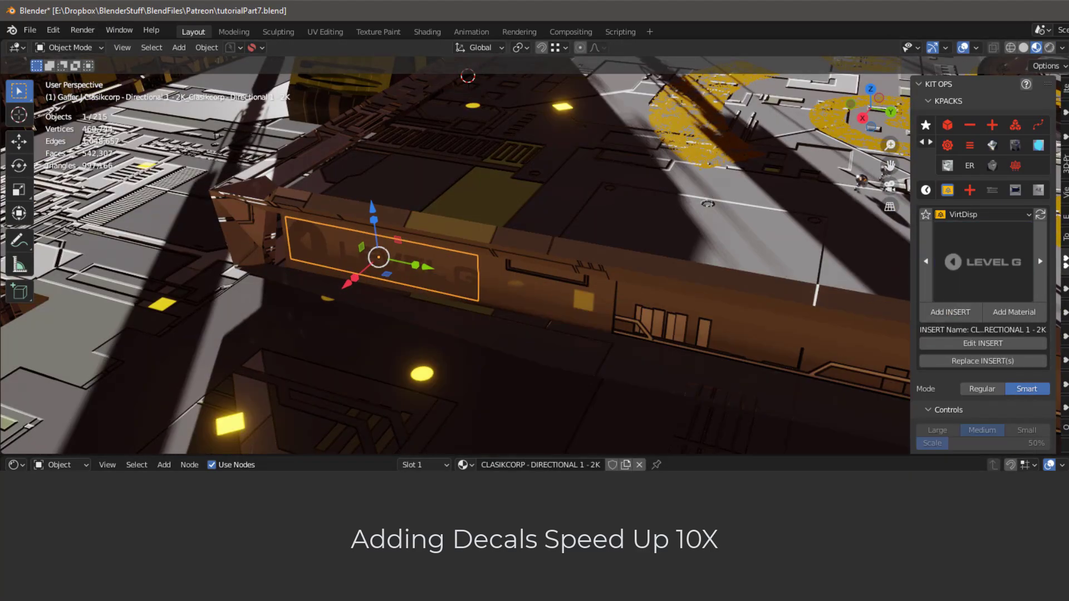
Add the CLASIKCORP CERTS 2 "CORP. PROPERTY" decal insert along the platform floor's front edge, beside the standing figures.
scroll(645, 330, "down", 5)
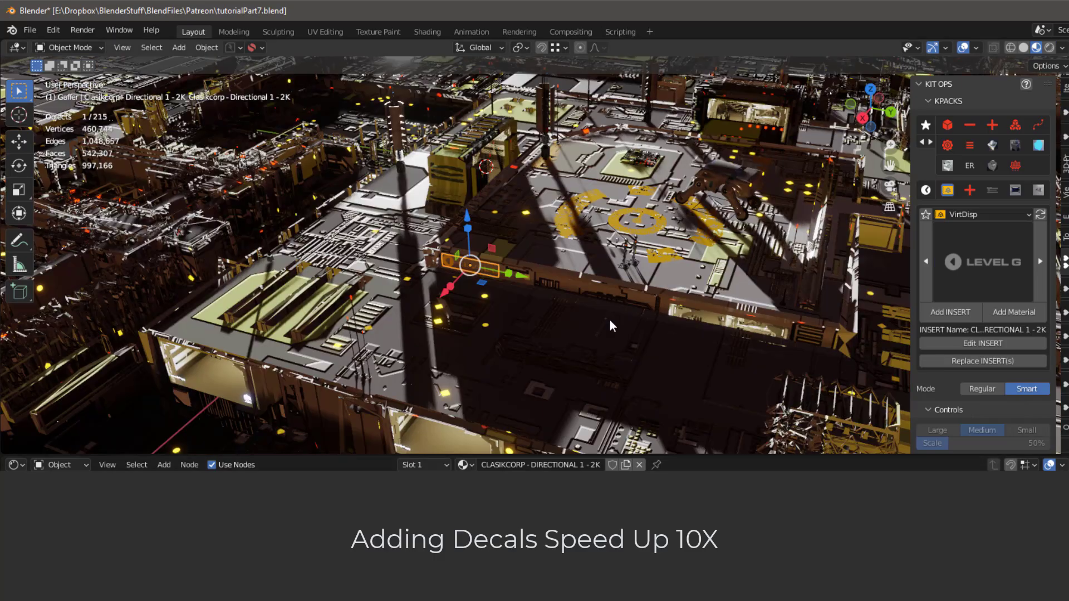
middle_click_drag(645, 330, 644, 348)
left_click(982, 261)
left_click(519, 424)
left_click(950, 313)
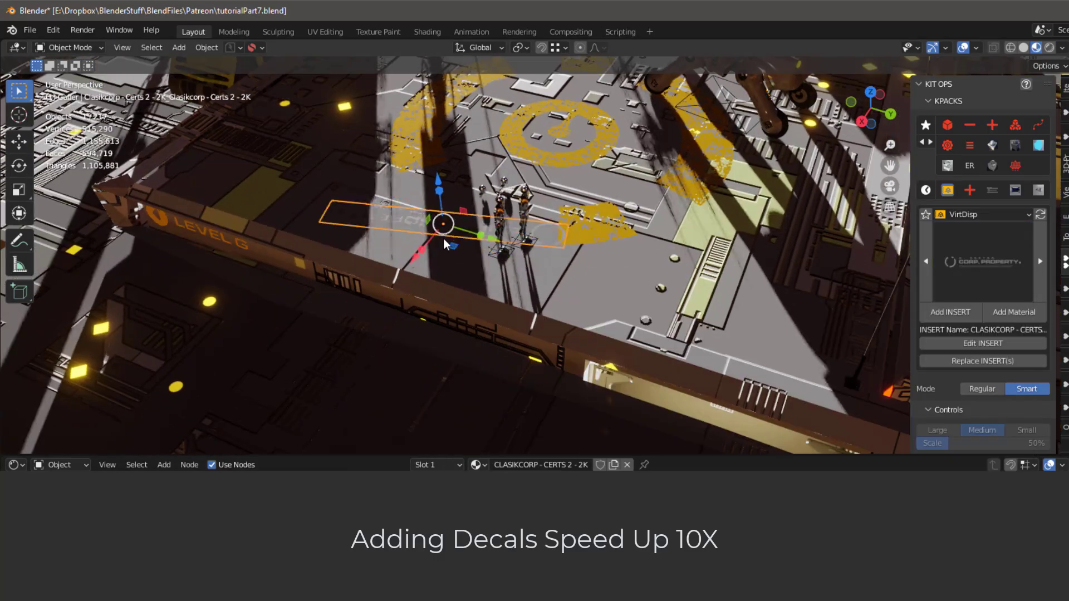
middle_click_drag(529, 245, 504, 262)
scroll(505, 260, "down", 5)
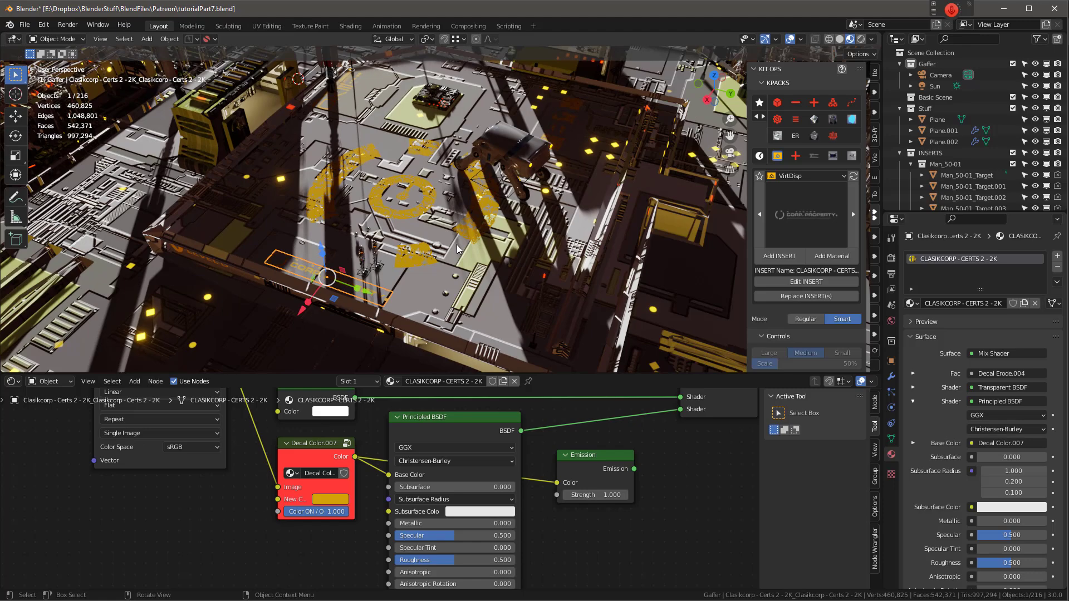
Switch the viewport to rendered shading and review the decorated platform through the scene camera.
key("z")
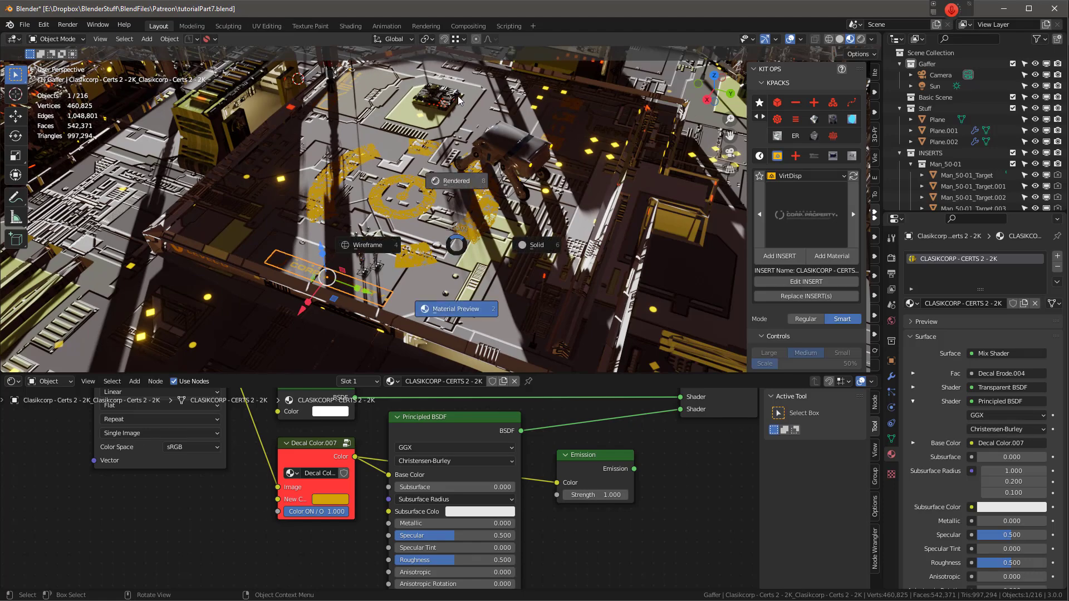
left_click(458, 97)
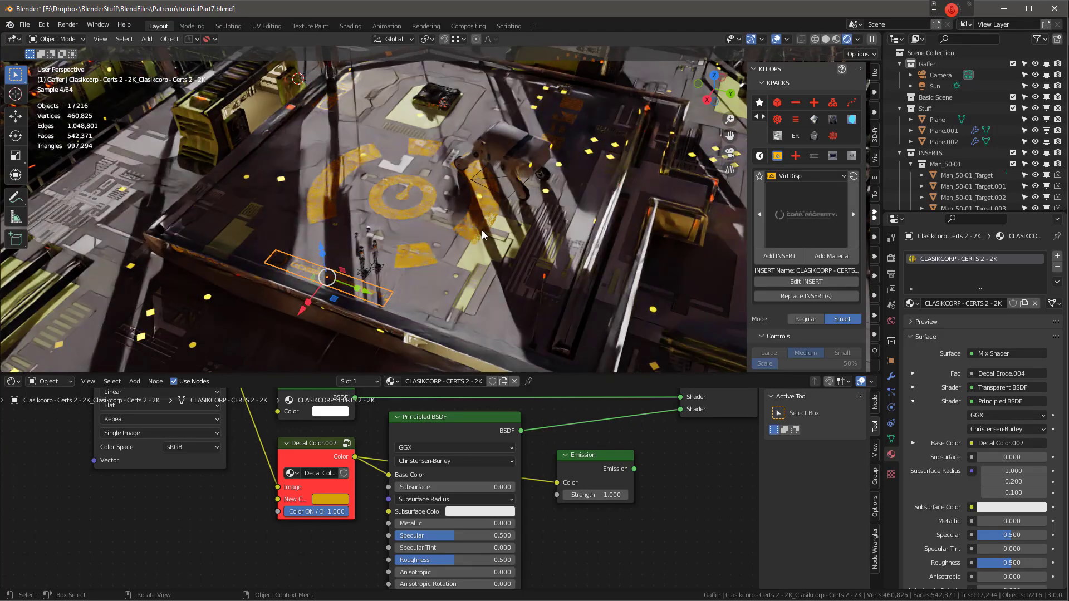
key("KP_0")
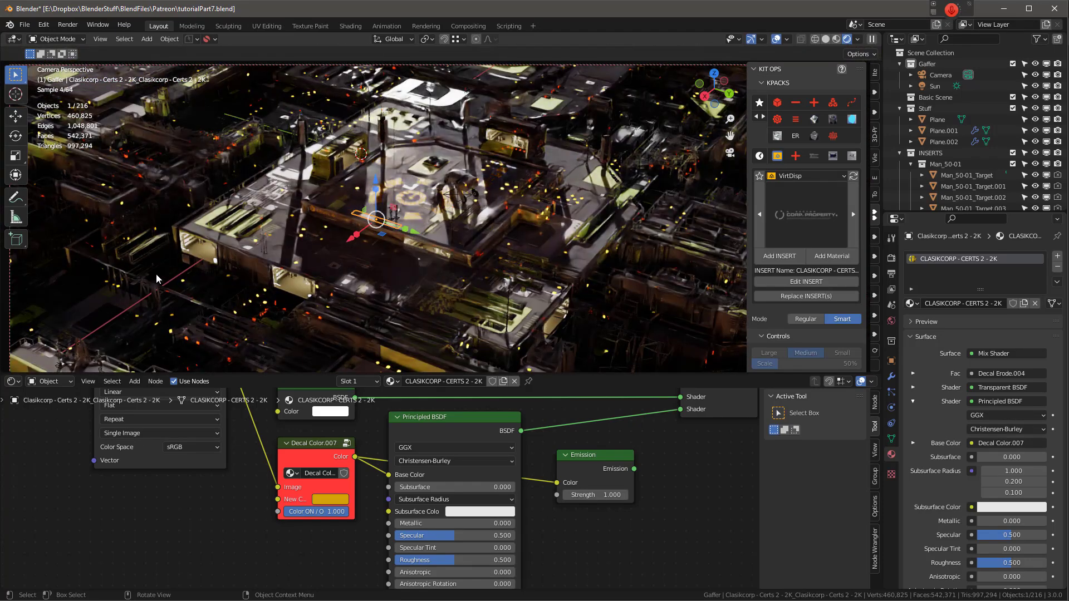
scroll(218, 284, "down", 3)
scroll(176, 288, "up", 3)
middle_click_drag(176, 287, 215, 270, "shift")
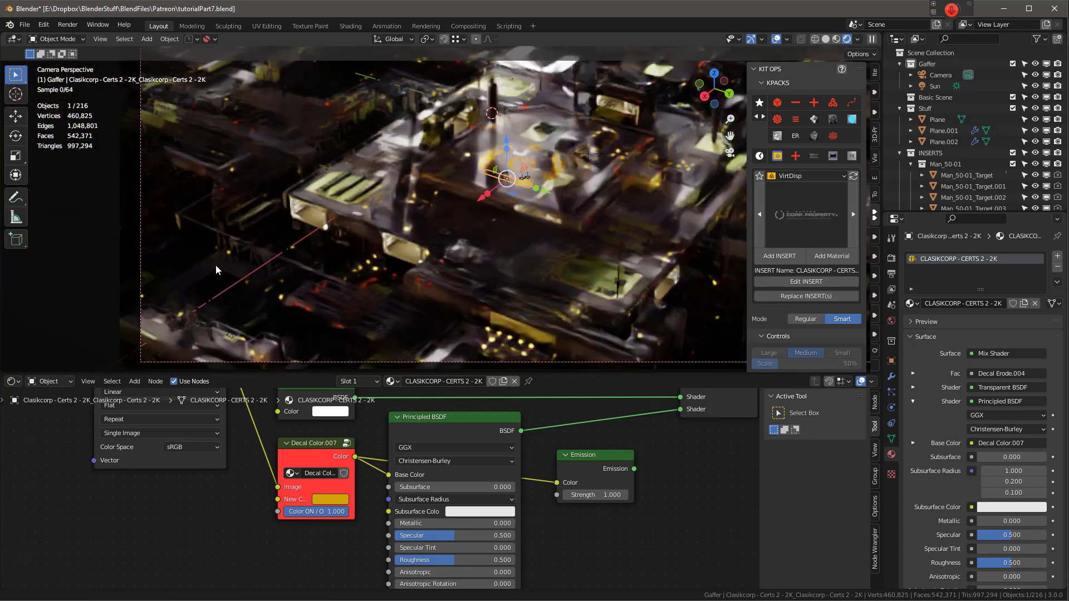
Add the Greeble-02 tank insert as a large foreground structure in the lower-left area of the camera frame.
left_click(806, 221)
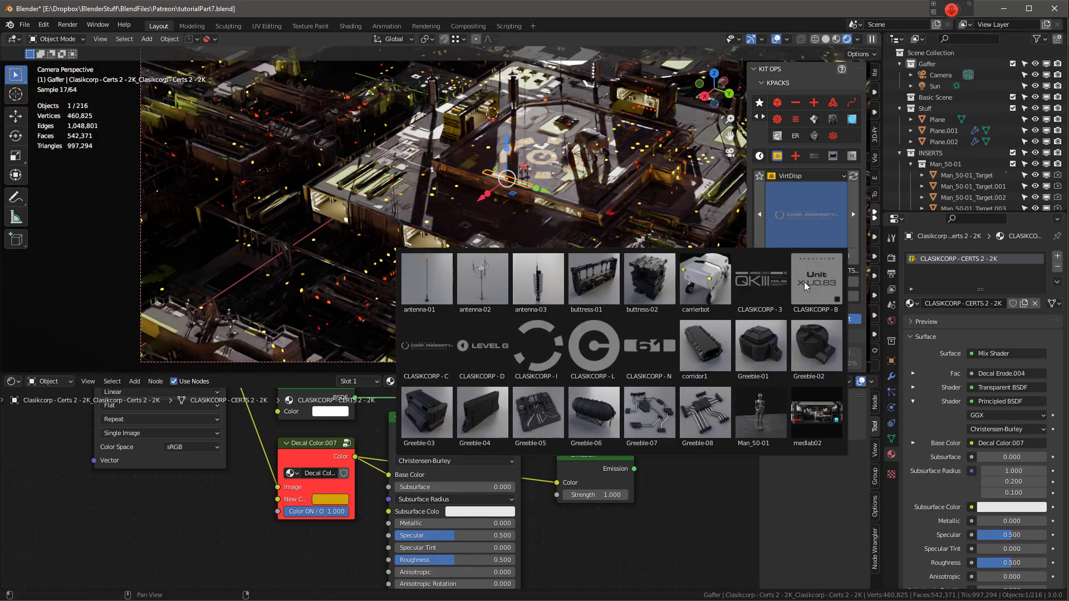
left_click(817, 339)
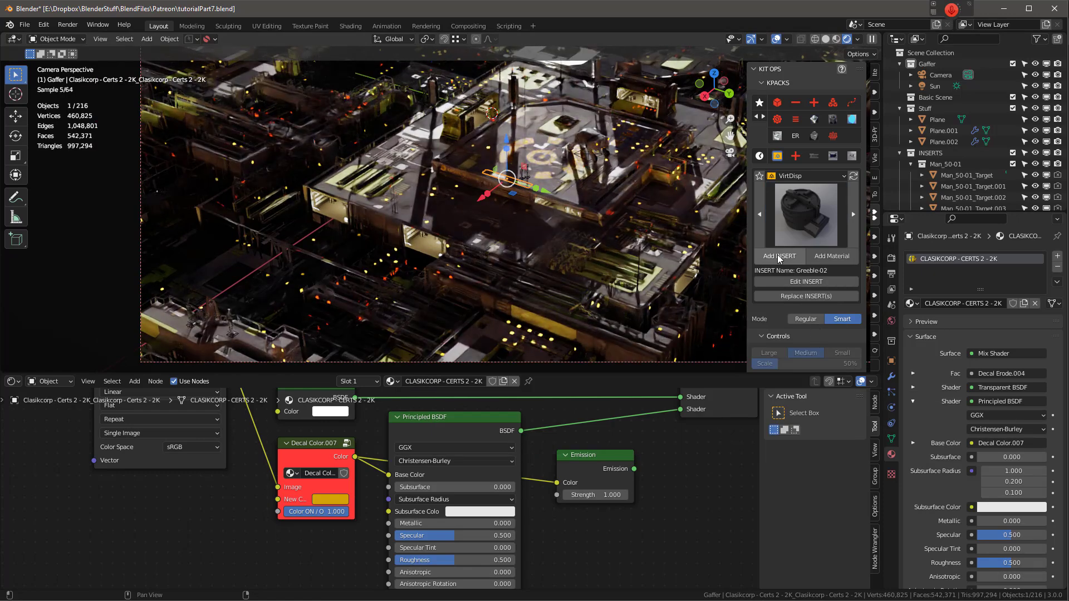
left_click(935, 125)
left_click(779, 256)
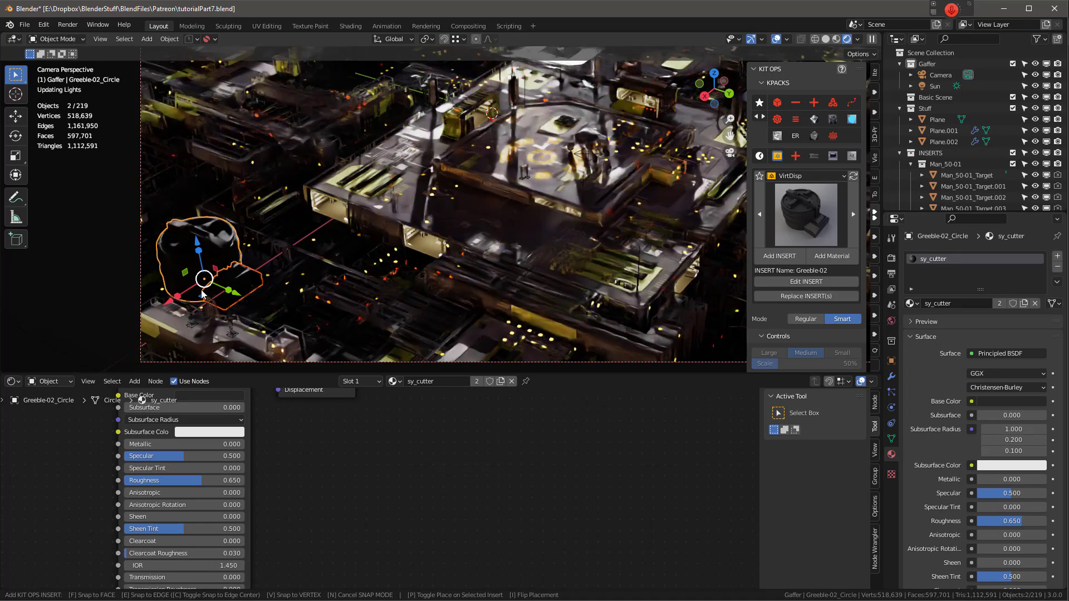
left_click(194, 290)
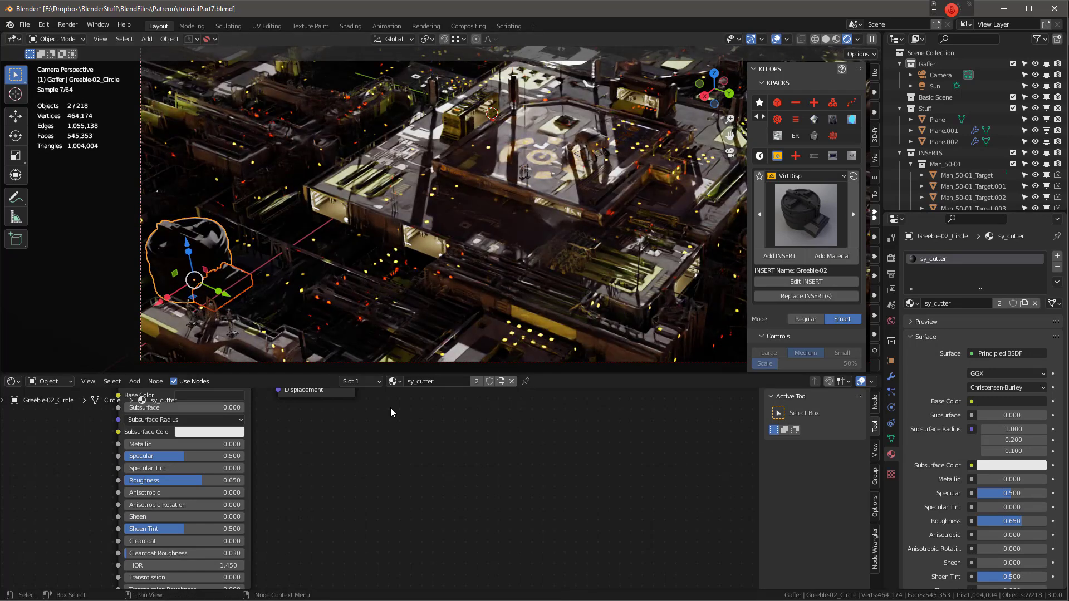
Assign the c-displace material to the tank and inspect it up close in Material Preview shading.
left_click(394, 382)
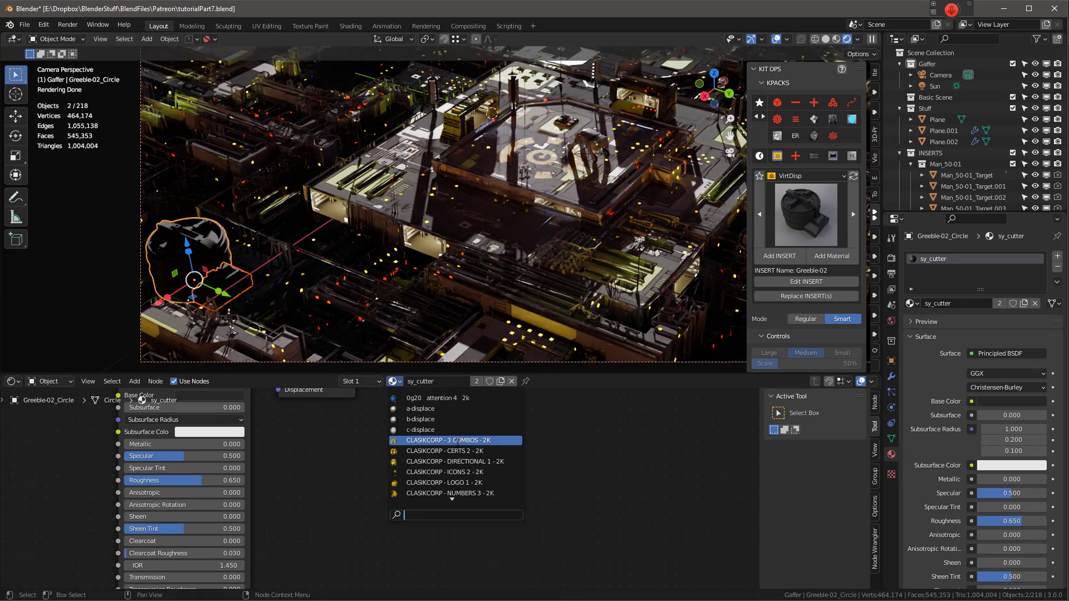
left_click(420, 430)
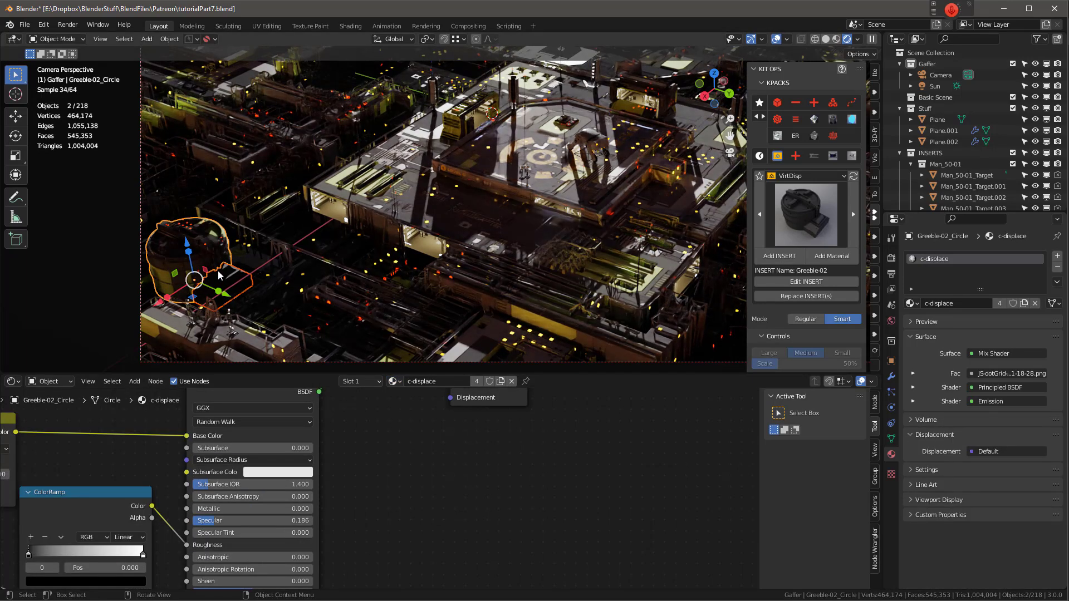
key("KP_Decimal")
key("z")
middle_click_drag(470, 272, 435, 252)
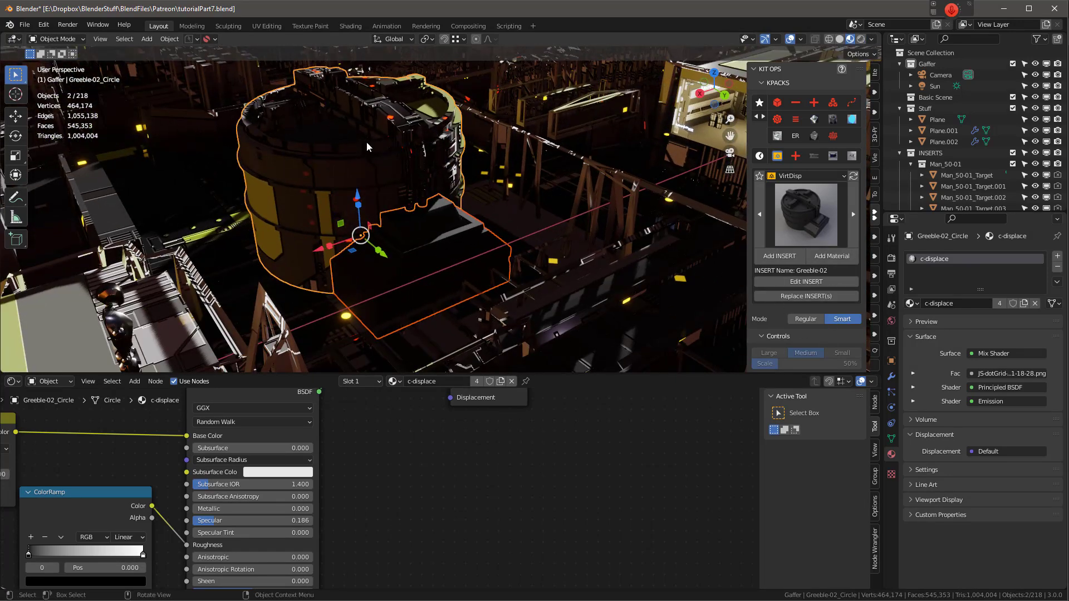
Set the KIT OPS mode to Regular and copy the tank's c-displace material to its attached box.
left_click(804, 322)
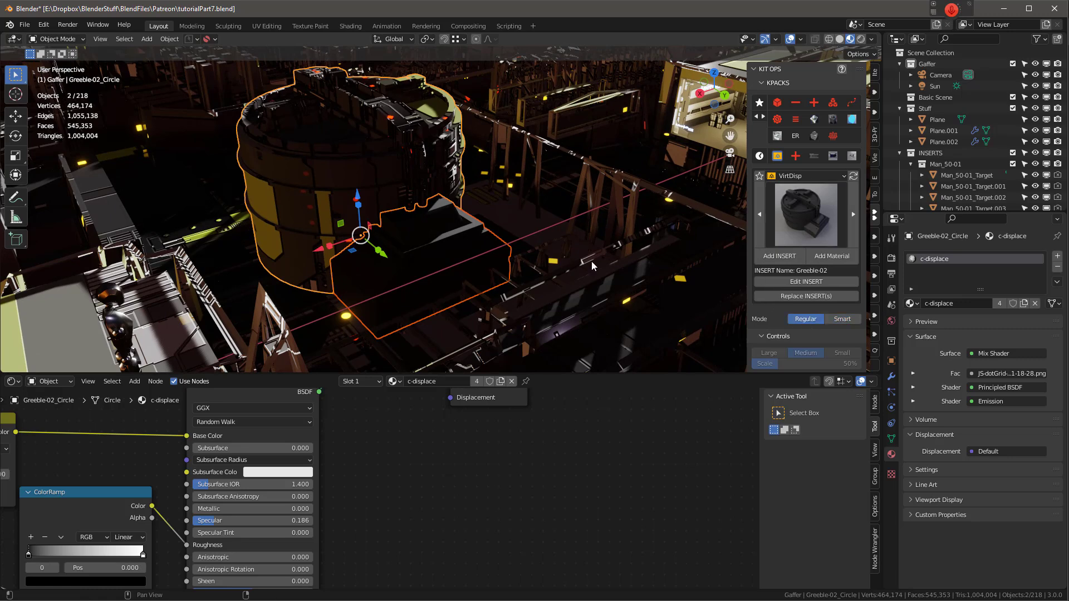
left_click(462, 241)
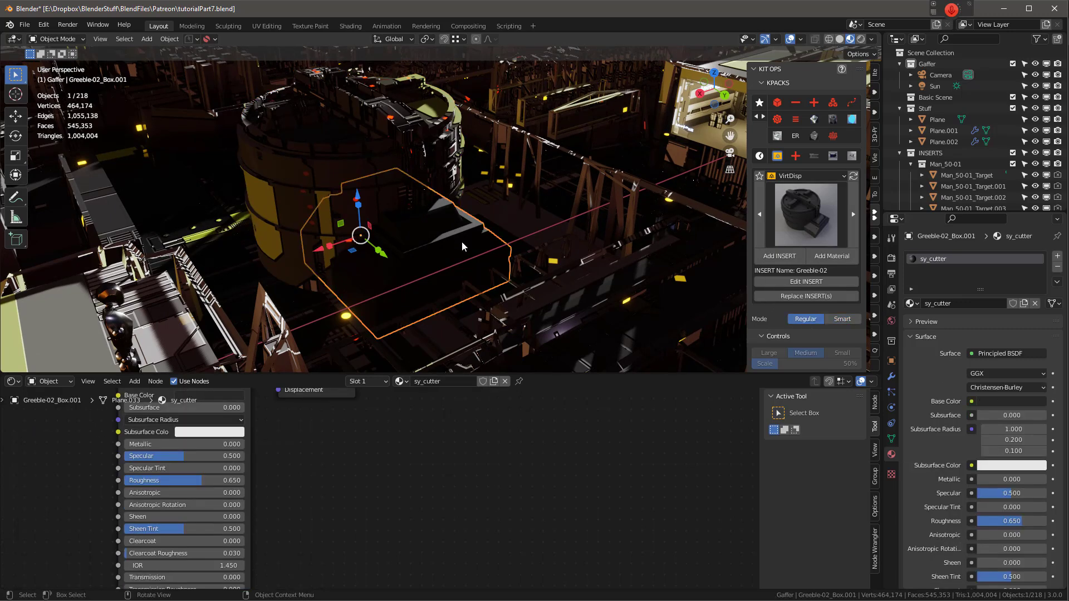
left_click(348, 137, "shift")
key("q")
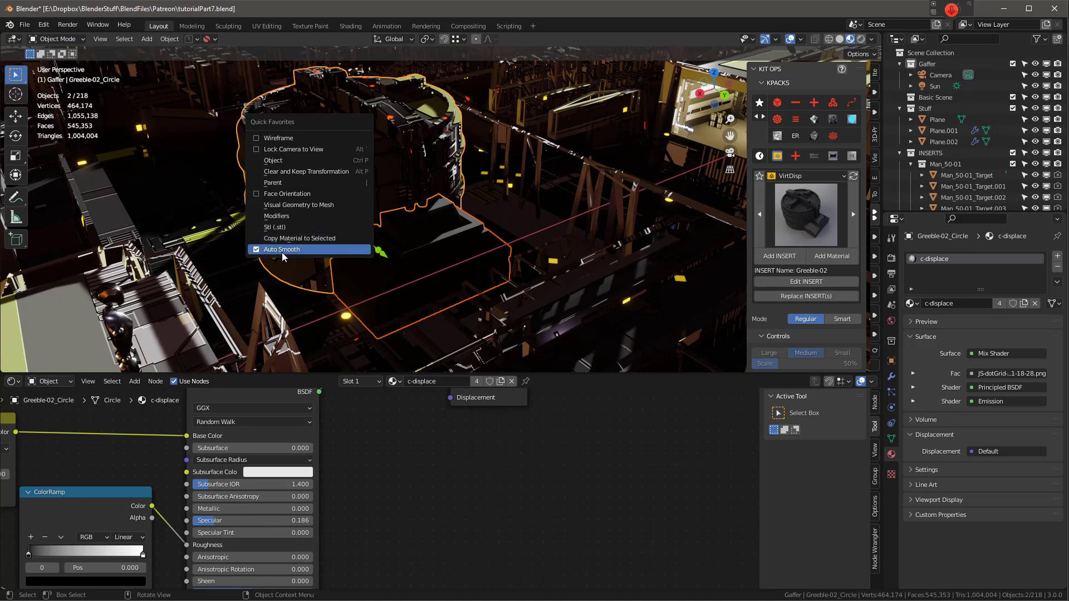
left_click(315, 238)
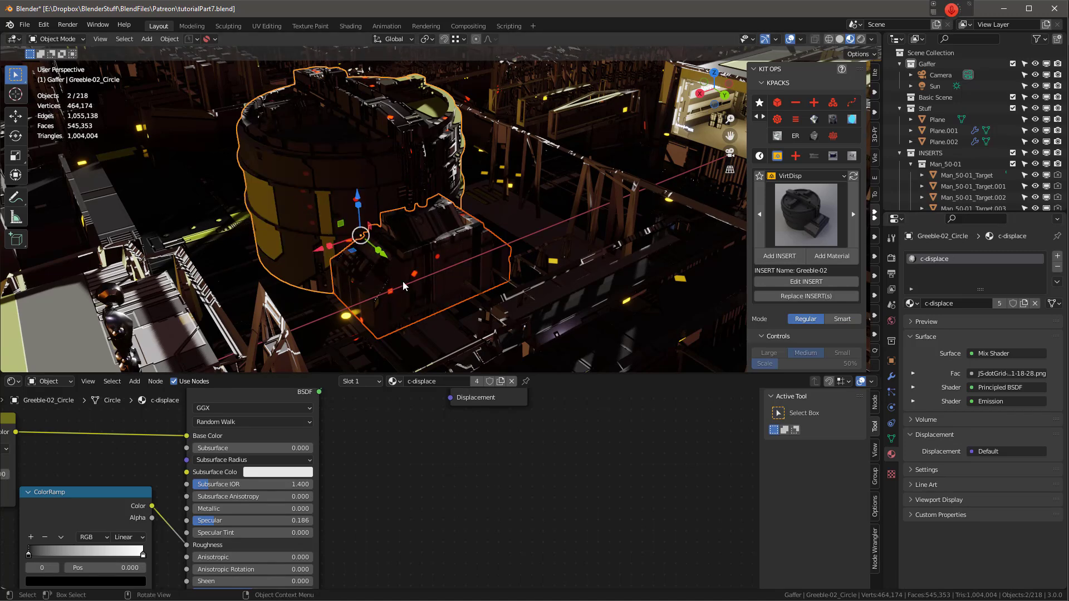
scroll(339, 223, "down", 8)
scroll(344, 201, "up", 5)
scroll(343, 202, "up", 4)
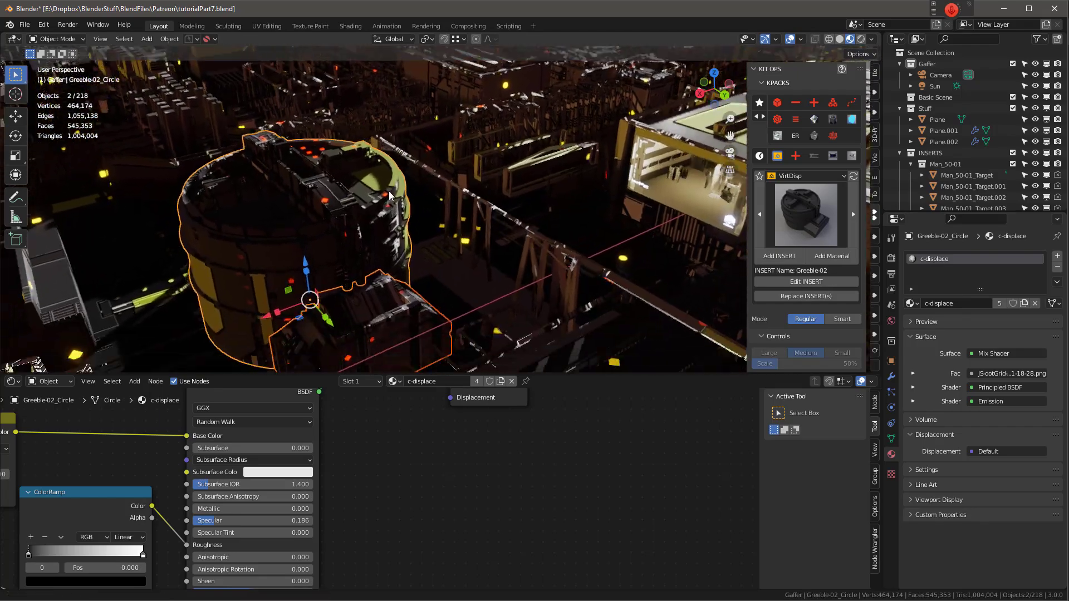
key("shift+a")
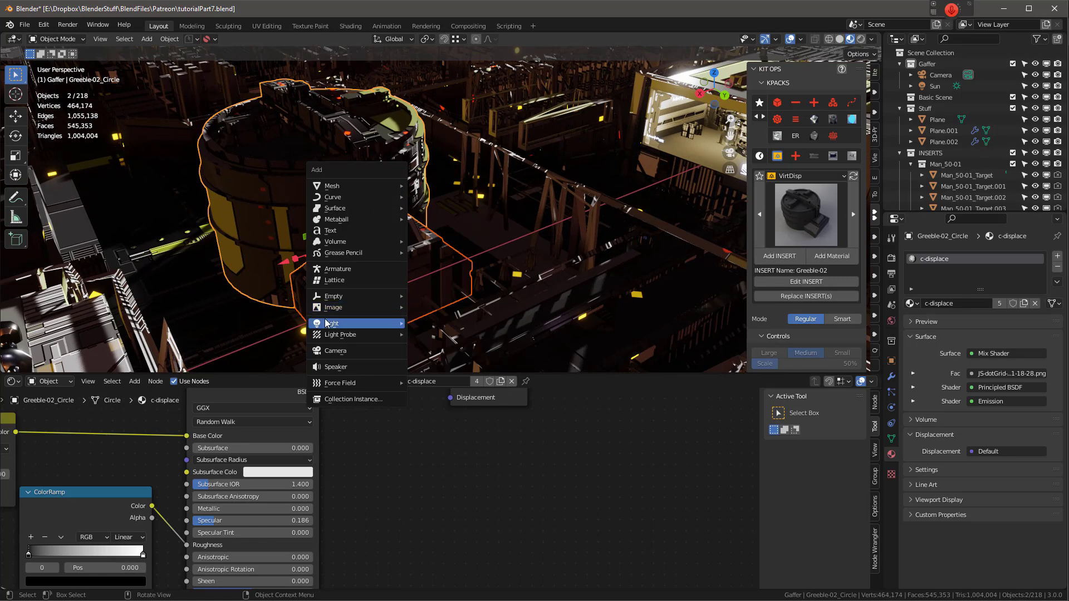
mouse_move(356, 321)
left_click(443, 365)
key("ctrl+z")
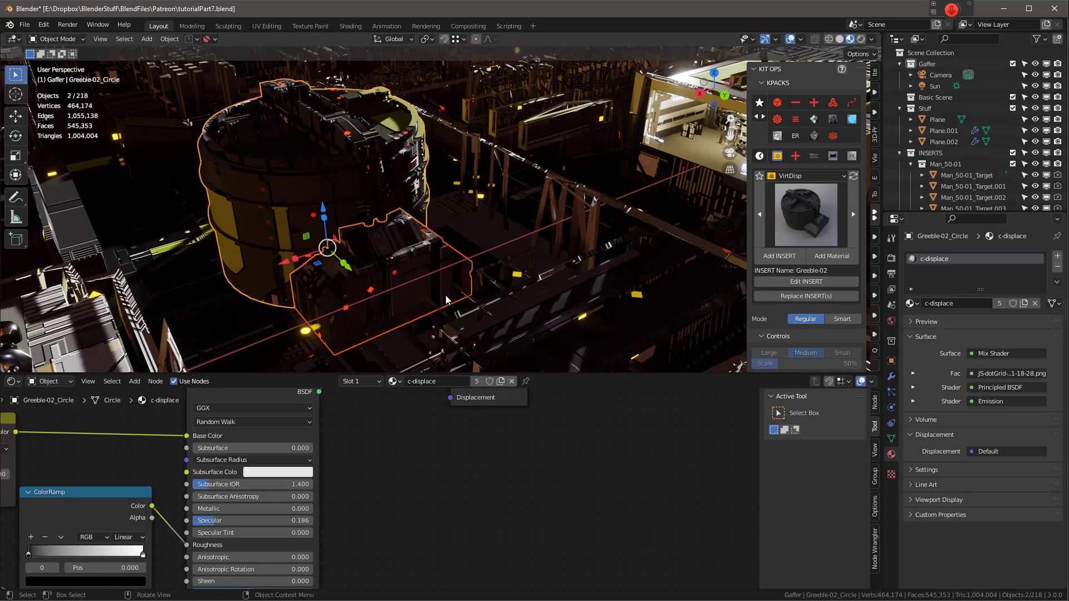
Add an area light to the scene for lighting the surroundings of the tank.
key("shift+a")
mouse_move(477, 236)
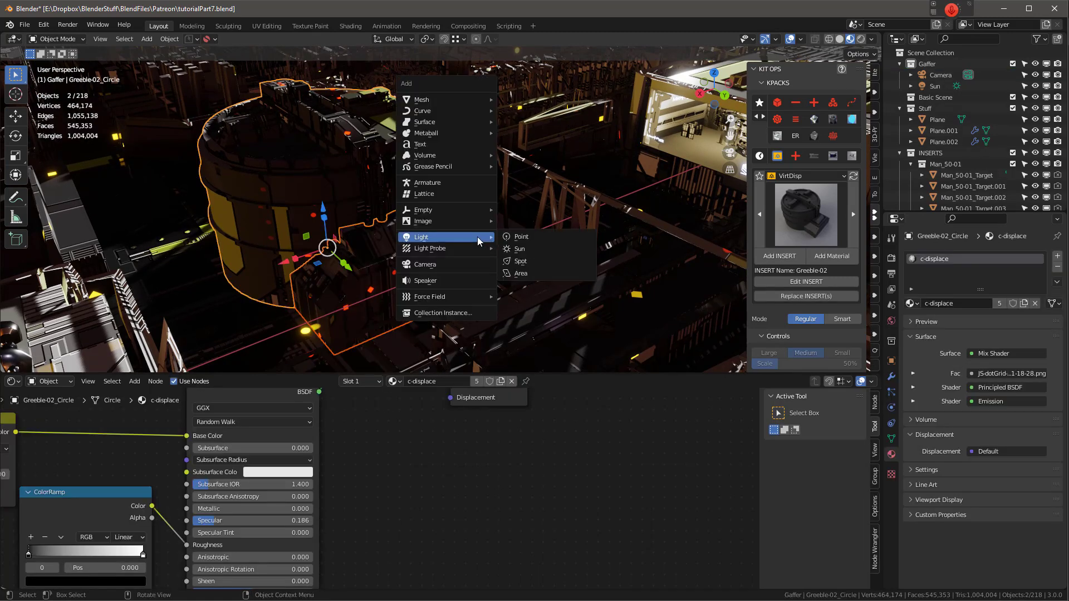
left_click(526, 274)
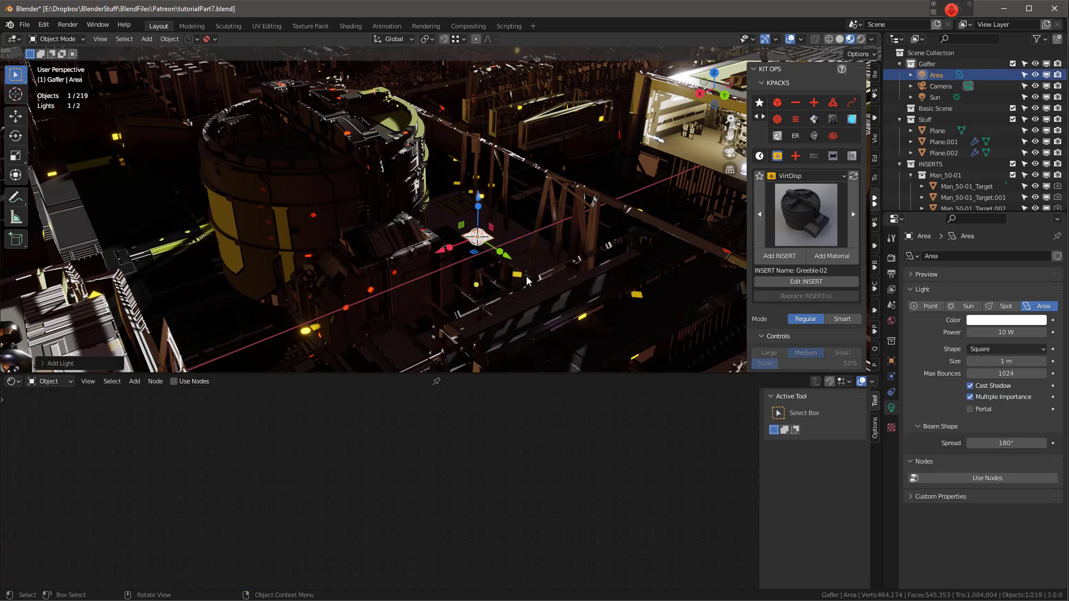
Raise the new area light along the Z axis and scale it up beside the tank.
key("g")
key("z")
left_click(481, 136)
key("s")
left_click(544, 136)
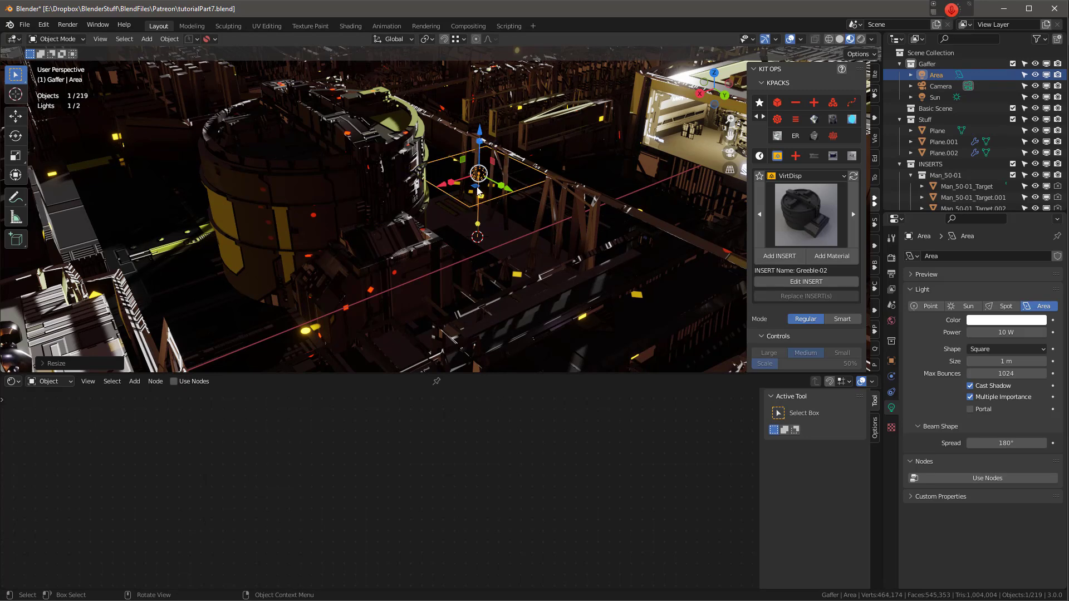
Set the power of the area light beside the tank to 500 W.
middle_click_drag(501, 161, 545, 184)
left_click(1002, 332)
type("500")
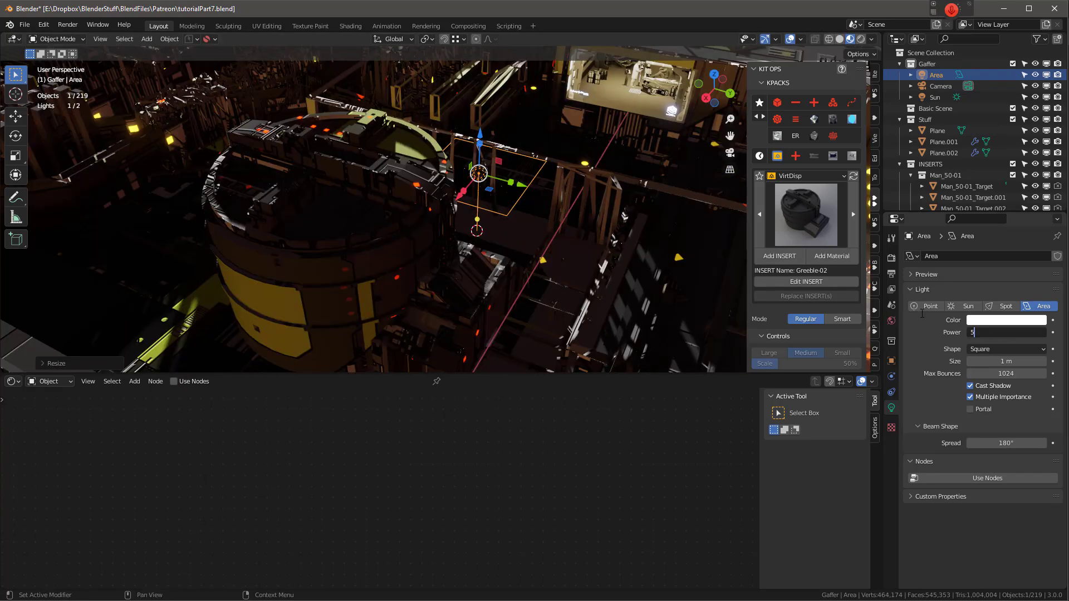
key("Return")
scroll(375, 286, "down", 4)
middle_click_drag(375, 287, 423, 278)
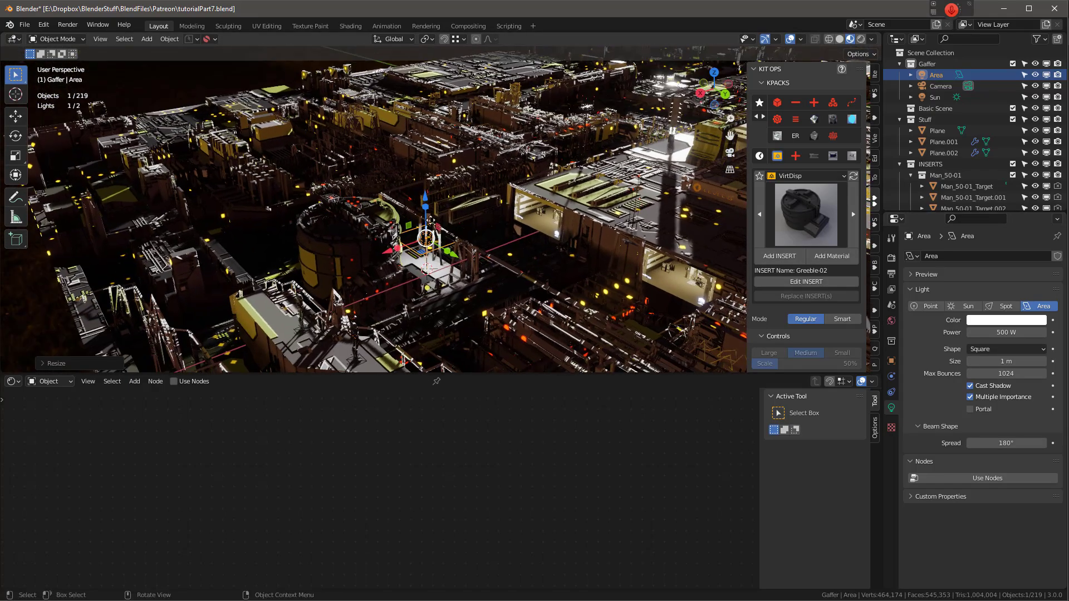
Change the area light's color to a pale blue.
left_click(1006, 321)
mouse_move(1010, 199)
left_mouse_down()
mouse_move(995, 180)
mouse_move(991, 201)
left_mouse_up()
middle_click_drag(501, 234, 443, 242)
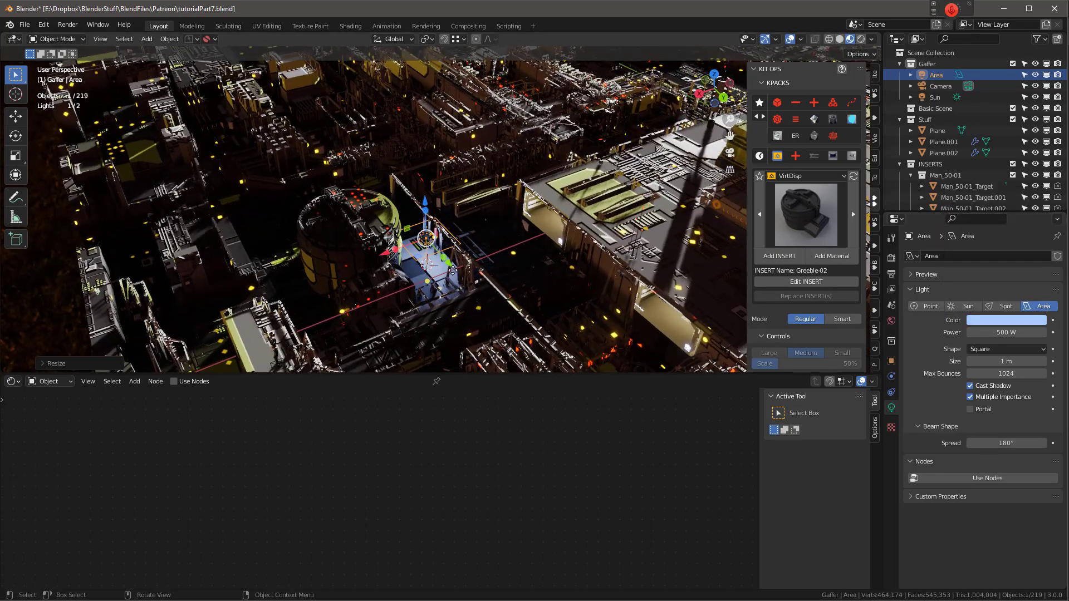
Frame the scene through the camera, select the main displaced plane and switch the viewport to Rendered shading.
key("KP_0")
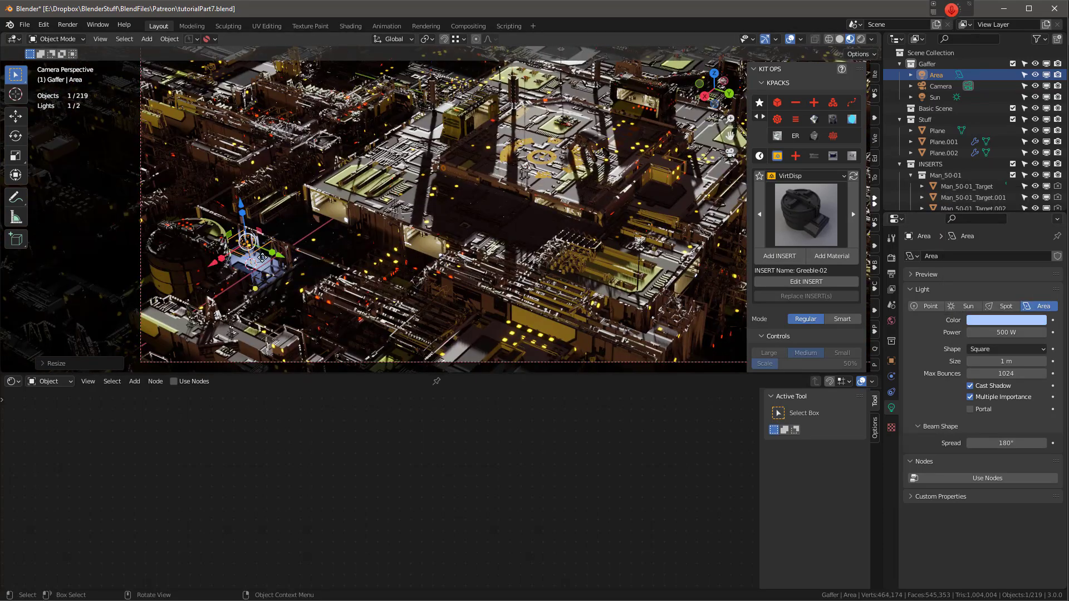
key("g")
left_click(472, 238)
middle_click_drag(471, 238, 367, 240, "shift")
scroll(367, 240, "down", 3)
left_click(398, 198)
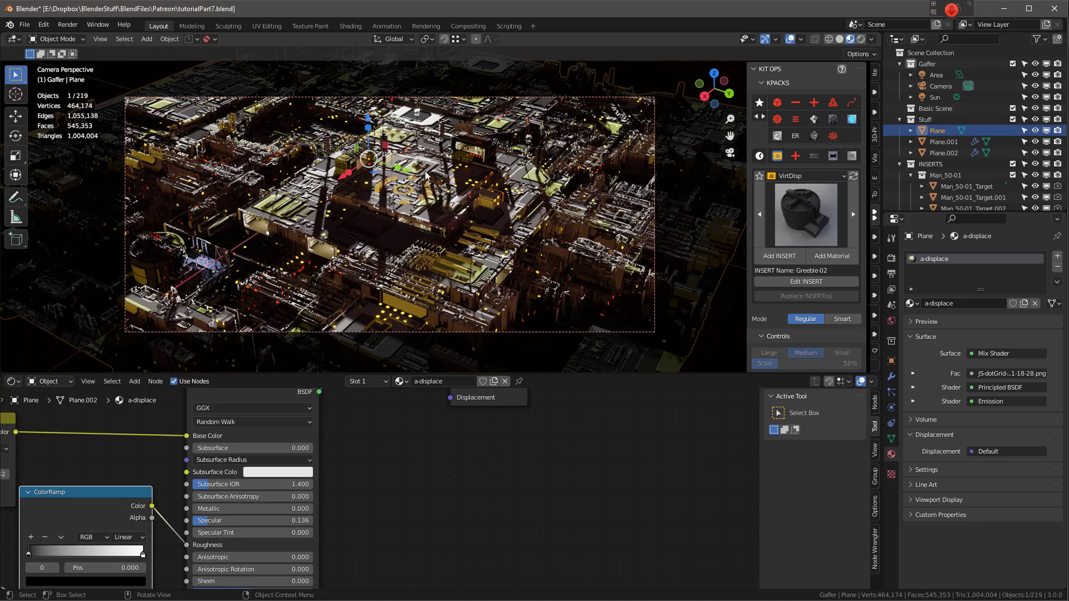
scroll(426, 175, "up", 2)
key("z")
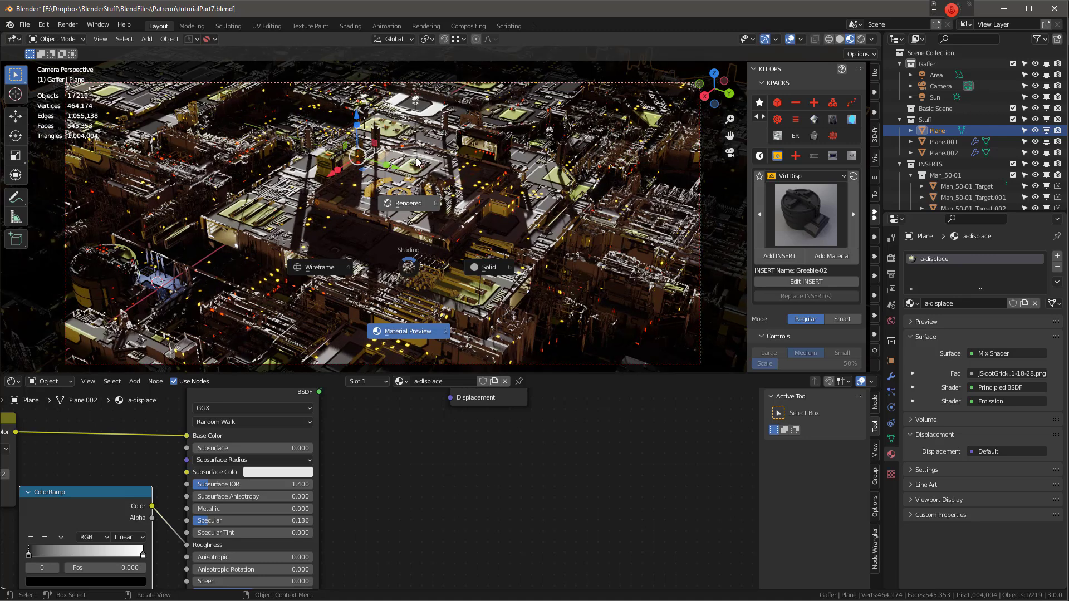
left_click(418, 161)
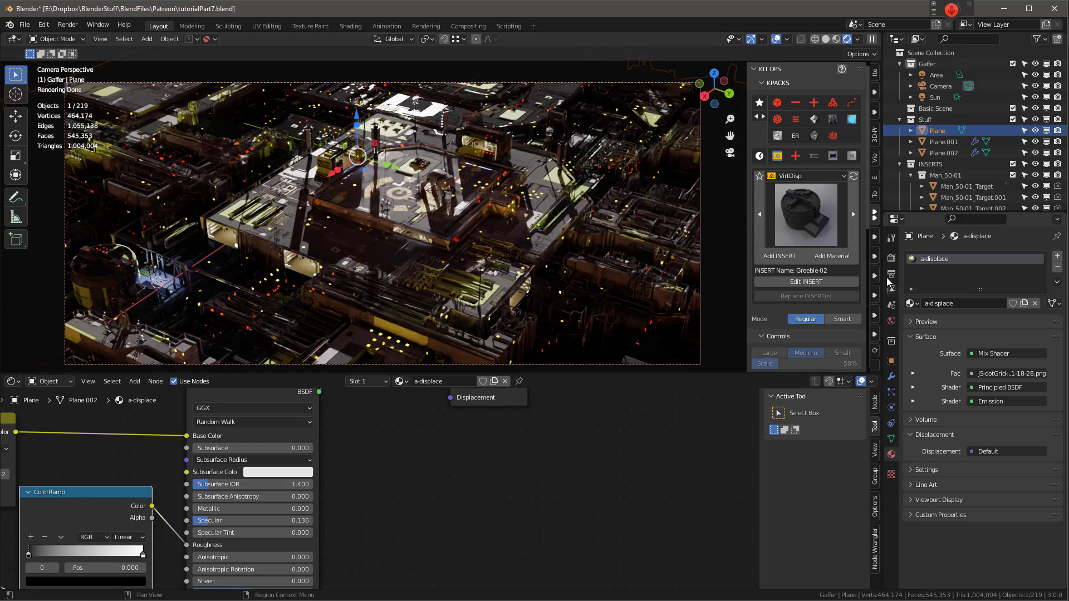
Set the scene's color management look to High Contrast in the render settings.
left_click(891, 259)
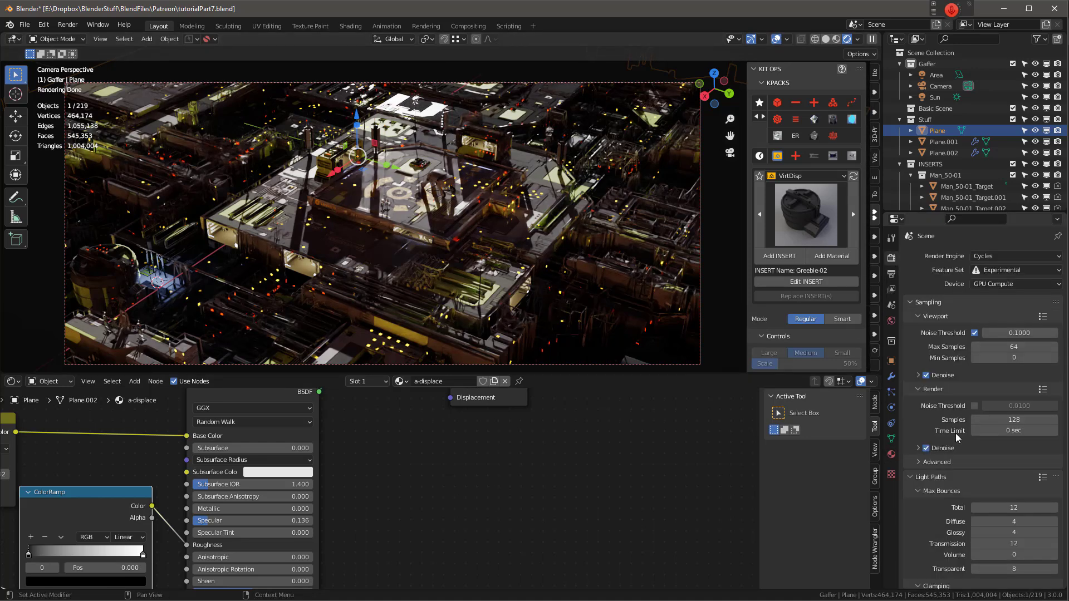
scroll(969, 446, "down", 20)
left_click(998, 522)
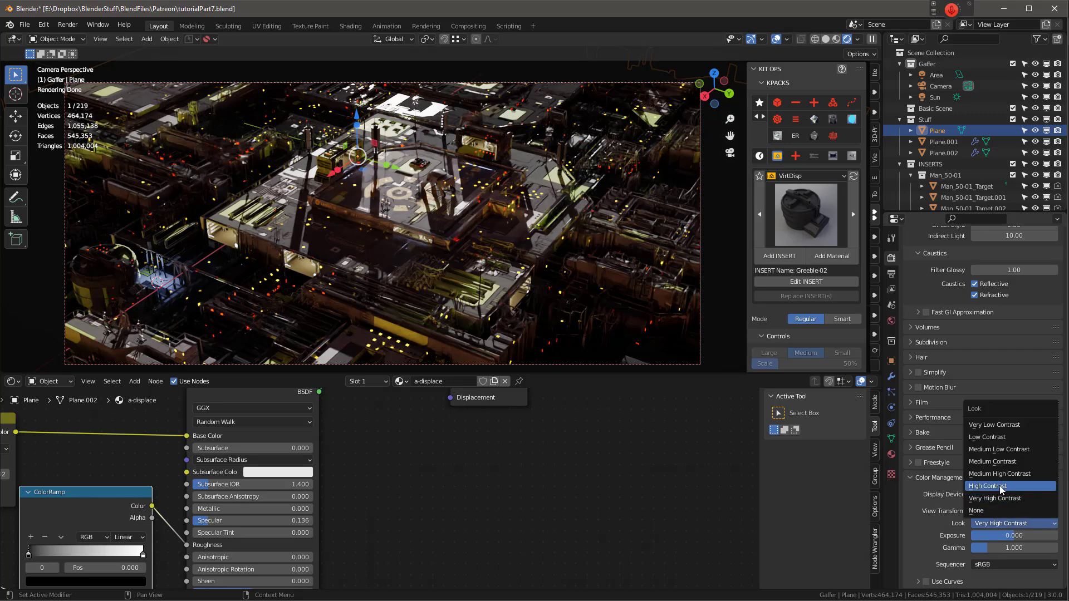
left_click(1000, 486)
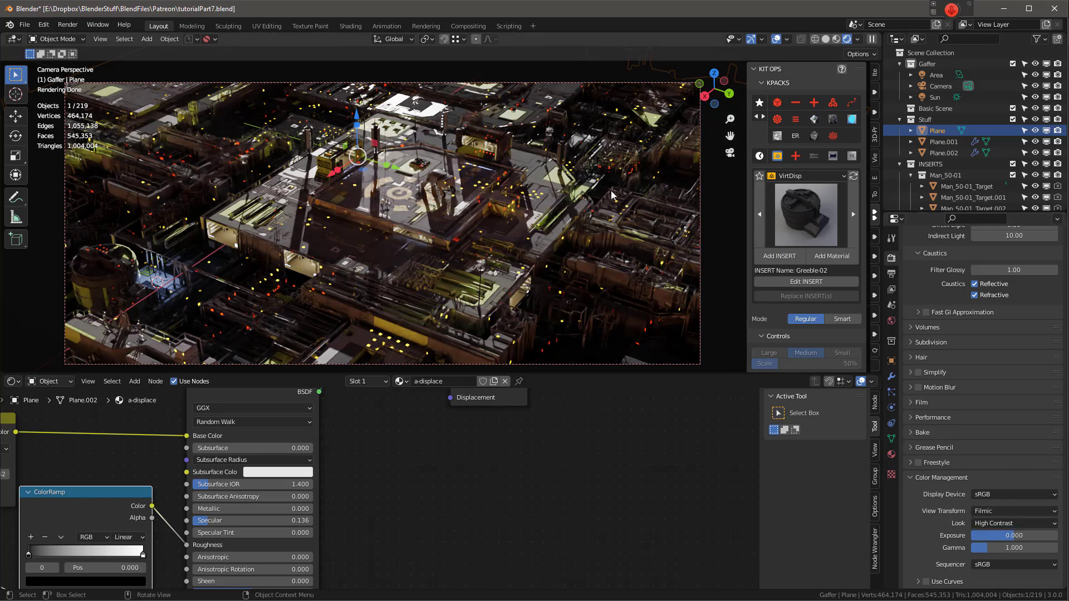